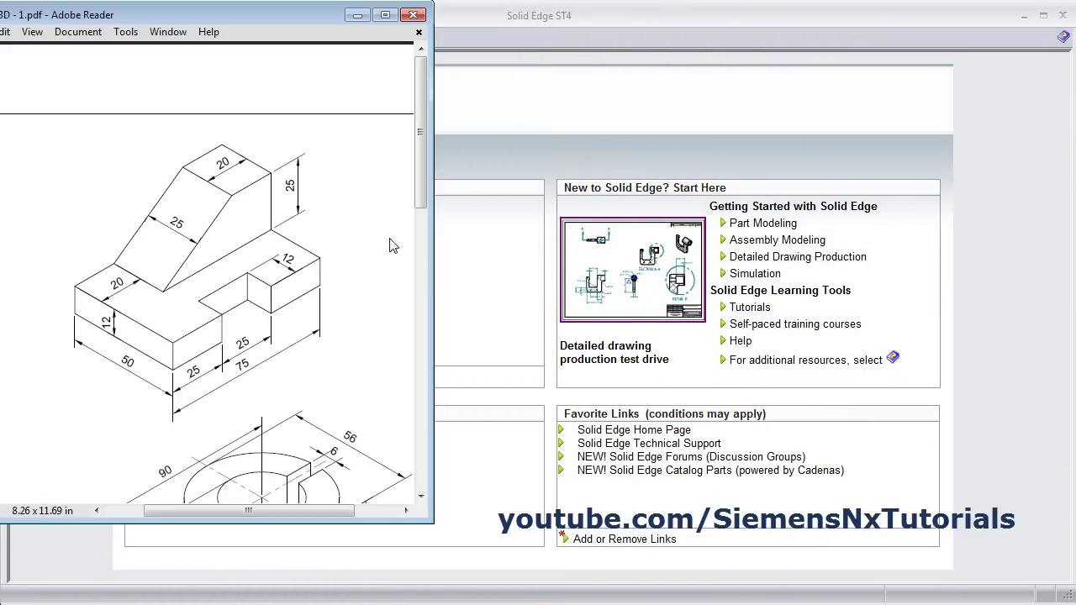
Step: Create a new ISO part, Part9, and transition it from Synchronous to Ordered modelling
mouse_move(425, 178)
left_mouse_down()
mouse_move(425, 414)
mouse_move(427, 186)
left_mouse_up()
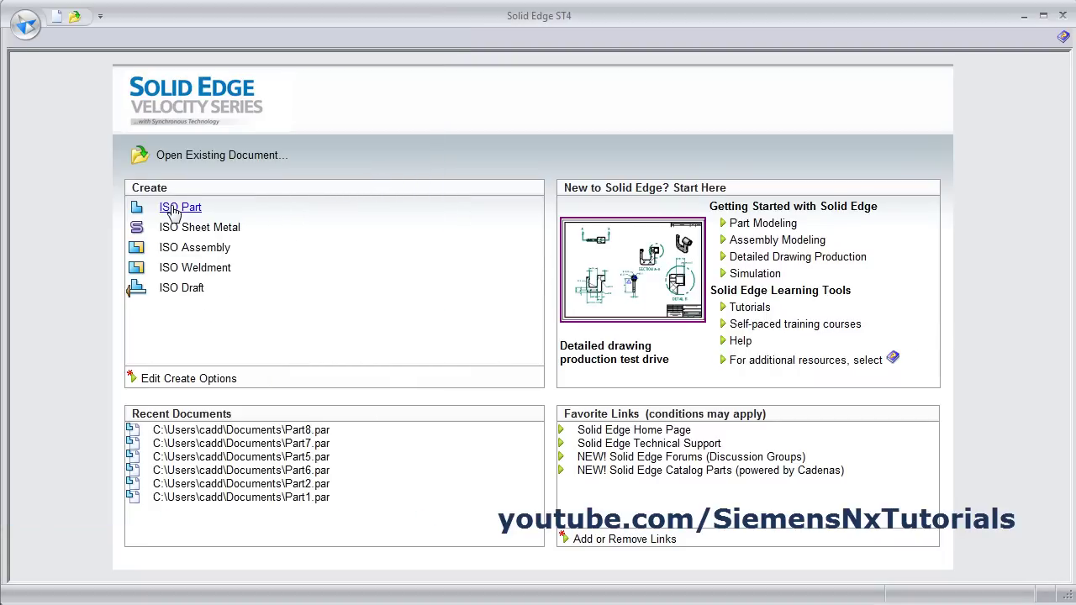
left_click(177, 208)
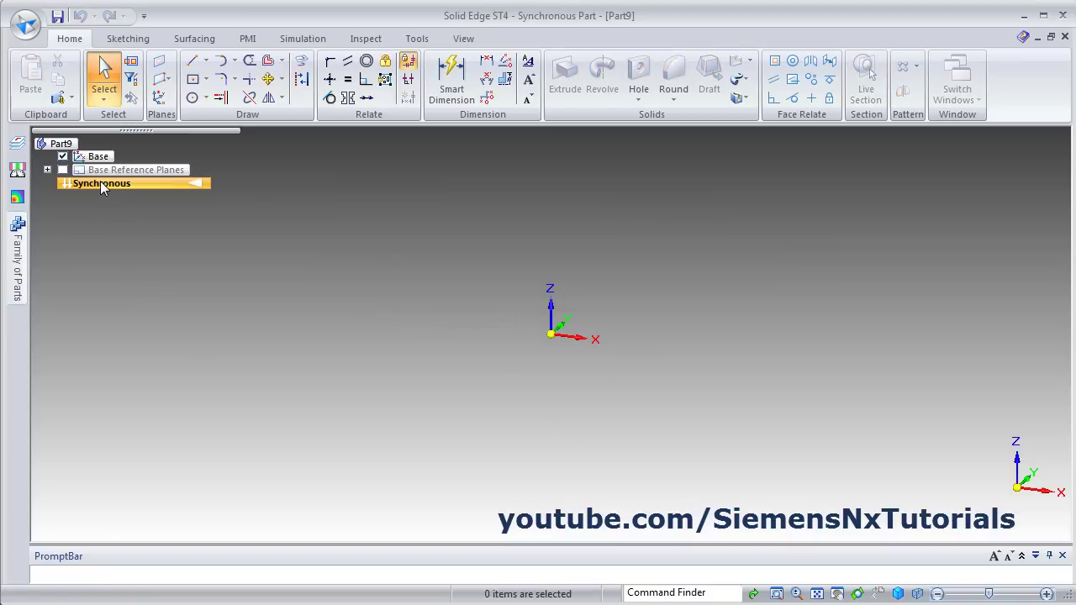
right_click(100, 181)
left_click(168, 328)
key("alt+Tab")
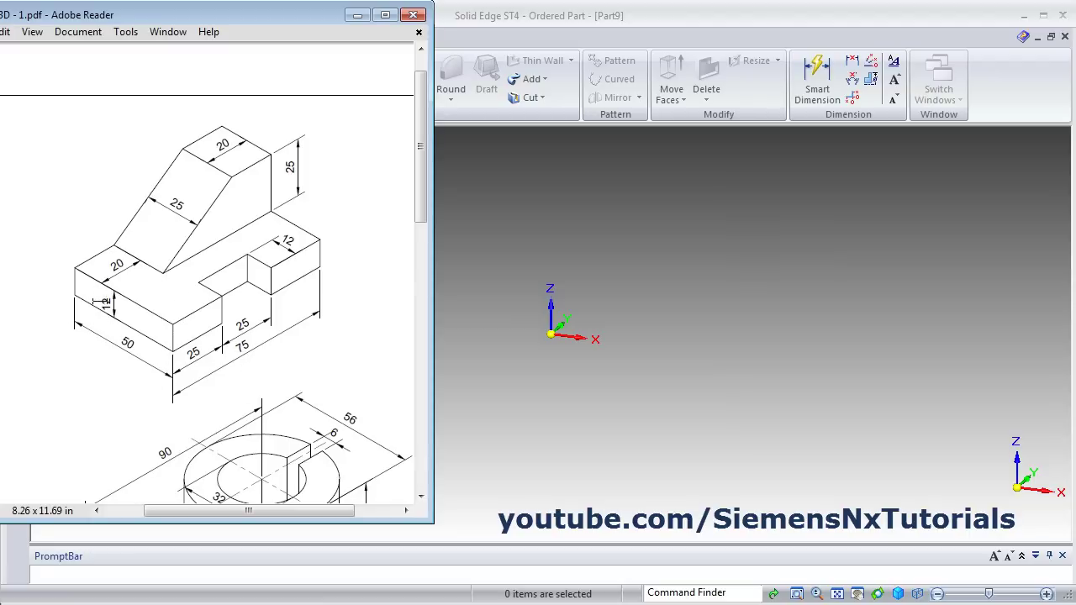
Step: Start an extruded protrusion and draw a centre rectangle at the origin on the base plane
key("alt+Tab")
left_click(262, 80)
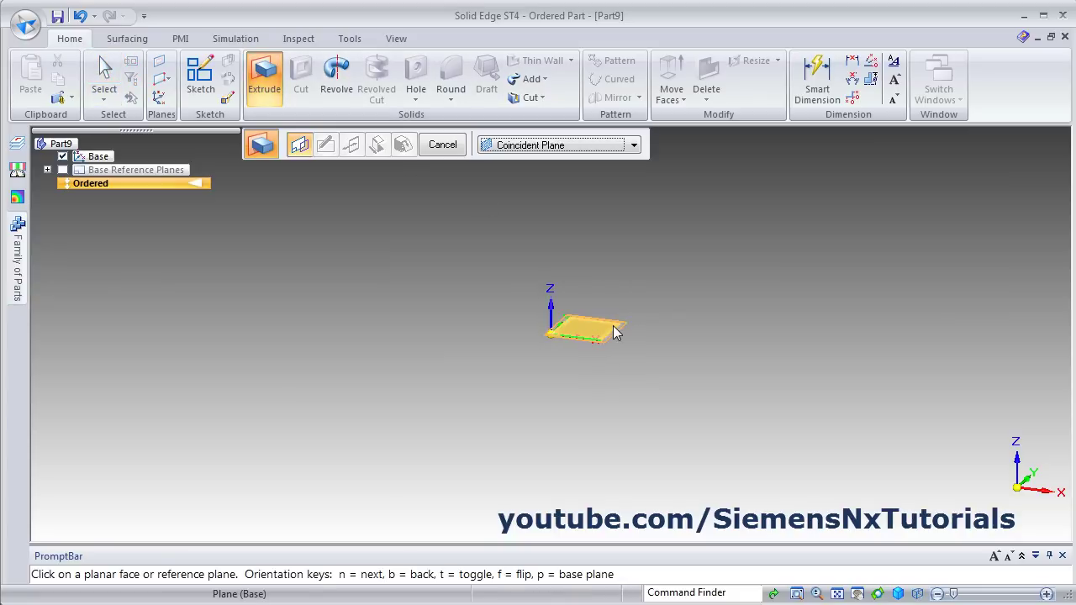
left_click(613, 332)
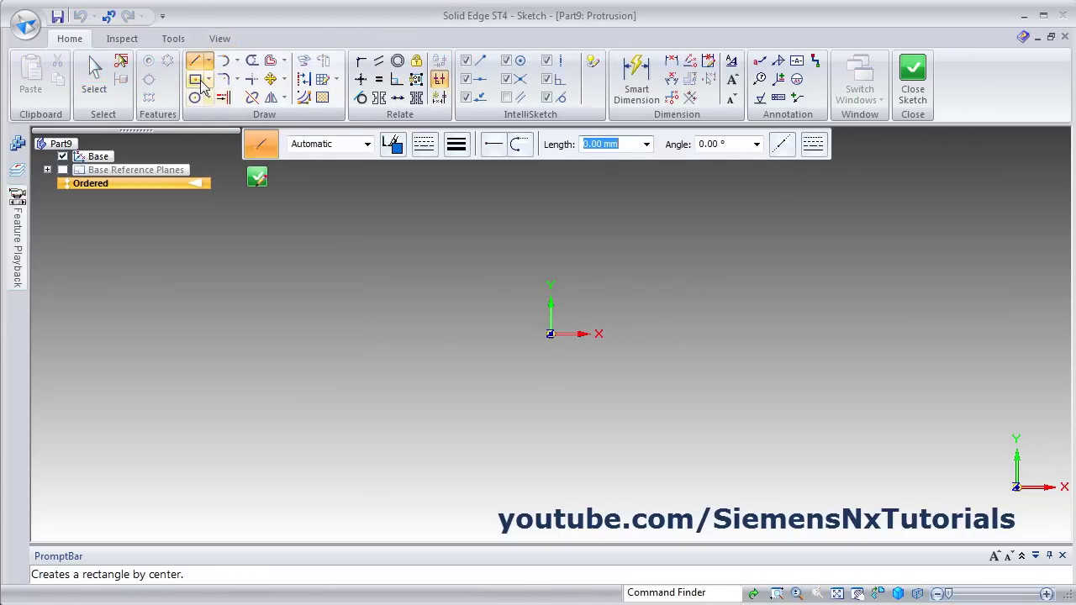
left_click(195, 80)
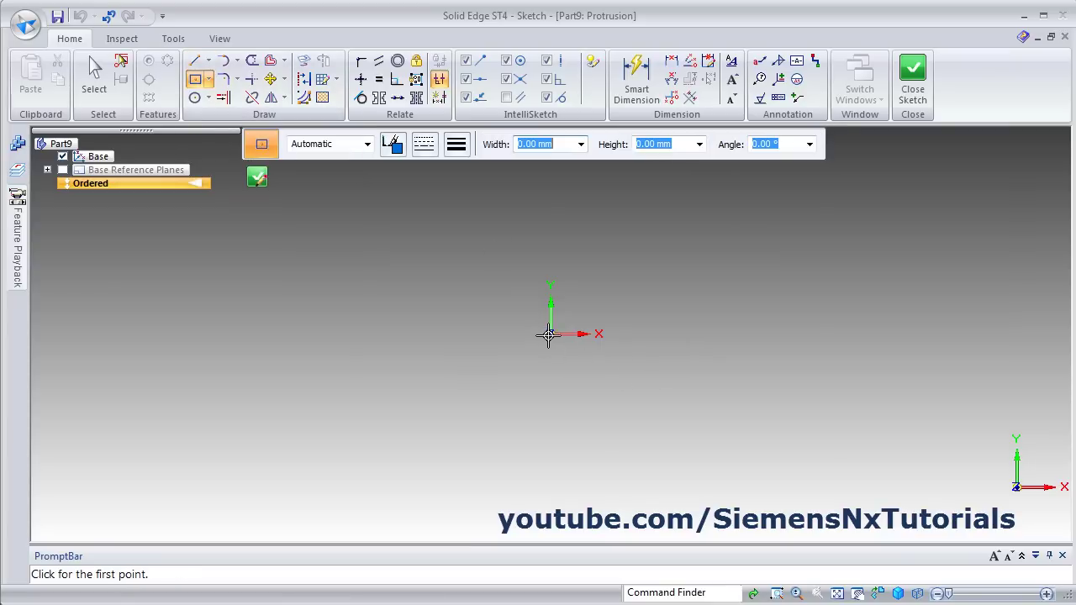
left_click_drag(549, 333, 711, 433)
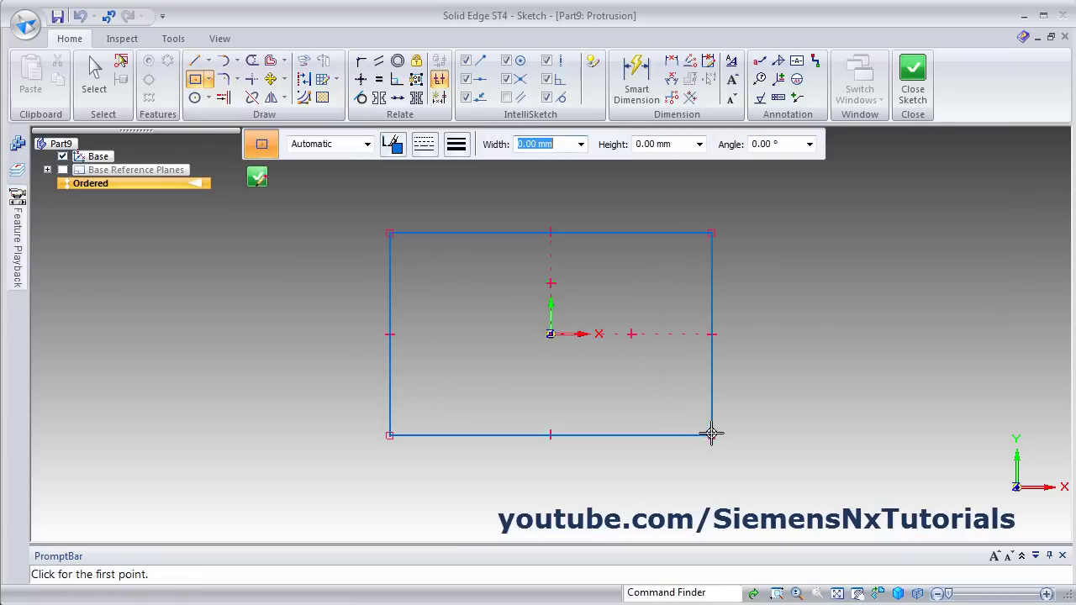
Step: Dimension the rectangle to 50 wide and 75 high
left_click(618, 80)
left_click(575, 435)
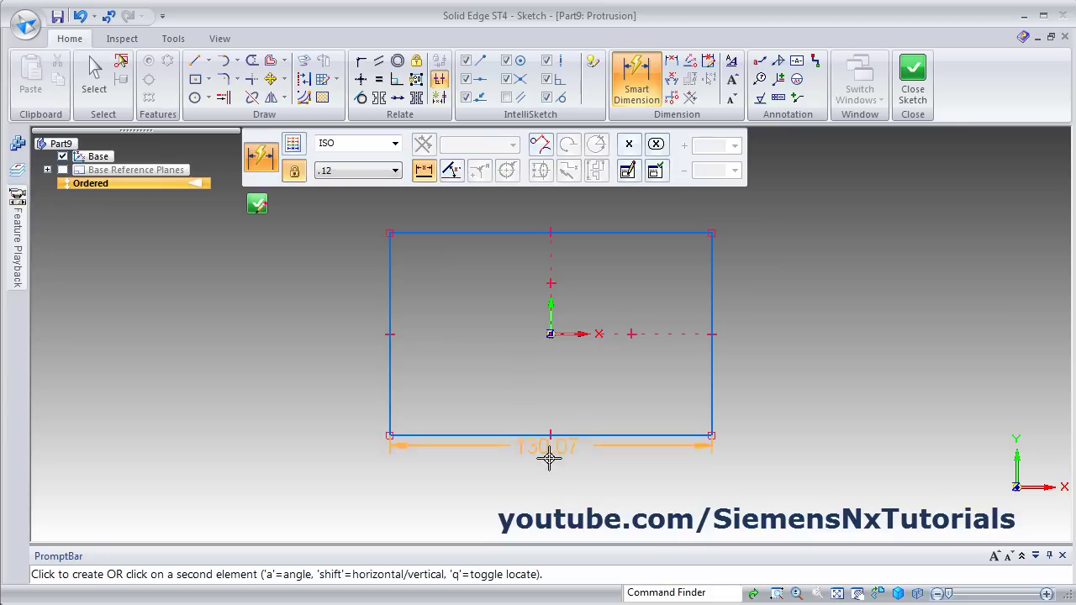
left_click(548, 470)
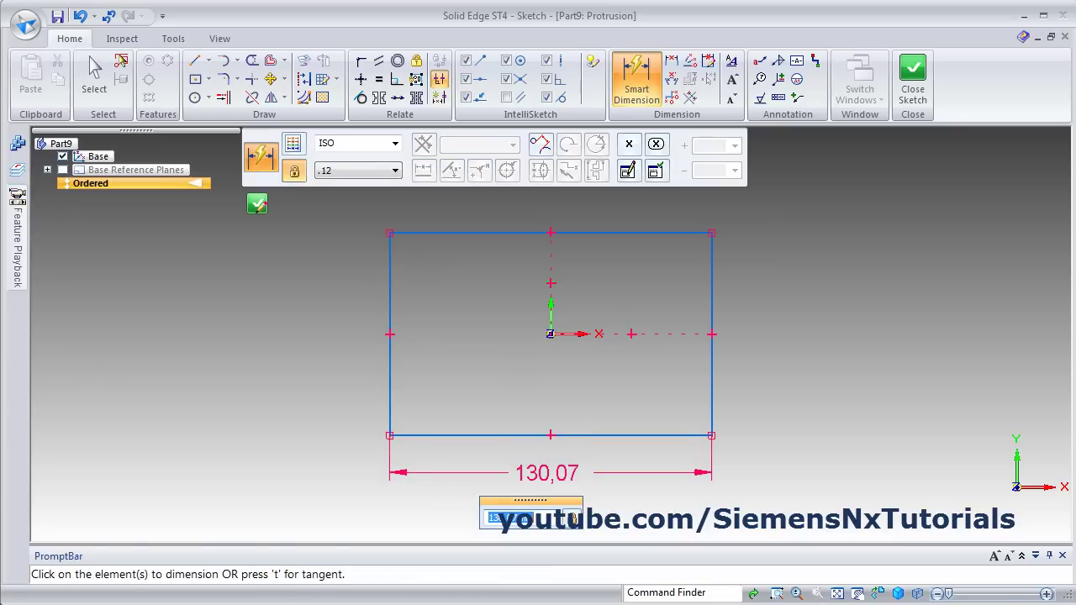
key("alt+Tab")
left_click(538, 515)
type("50")
key("Return")
left_click(612, 358)
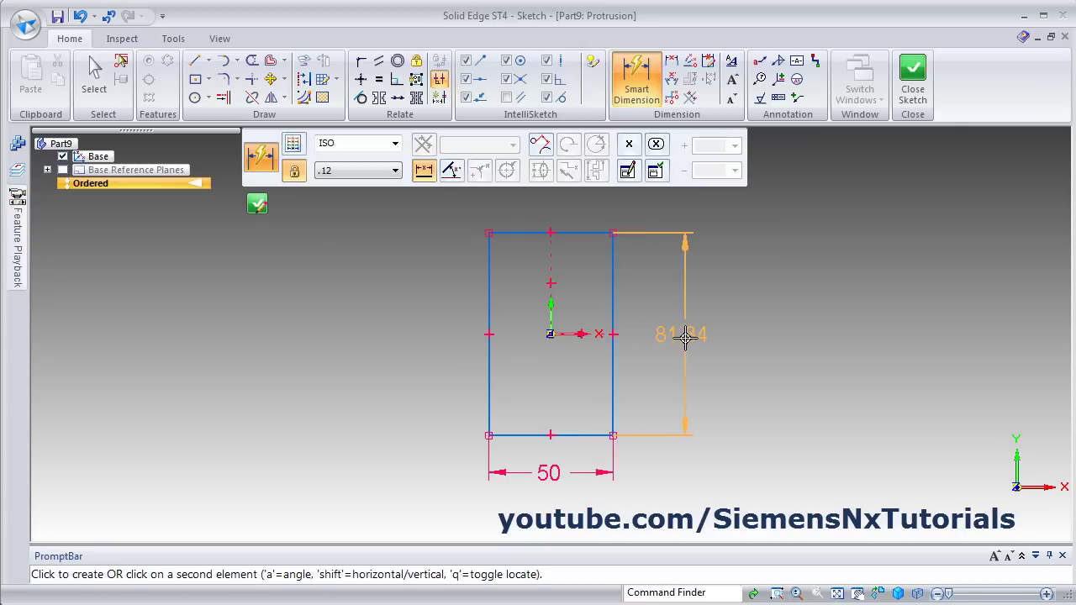
left_click(686, 337)
type("75")
key("Return")
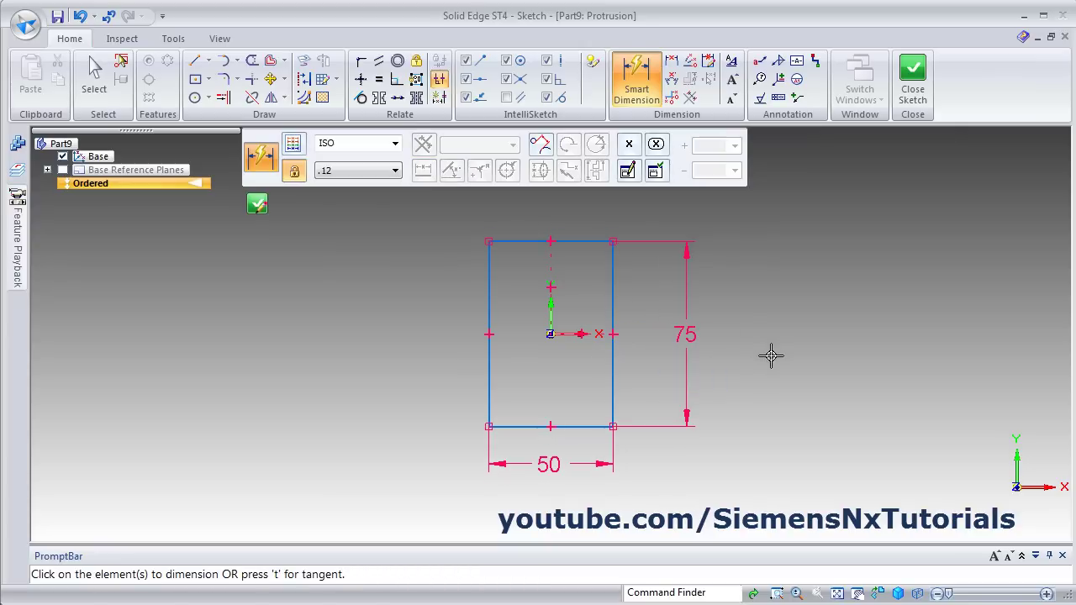
Step: Extrude the 50 × 75 rectangle 12 mm upward into Protrusion 2 and fit the view
left_click(912, 80)
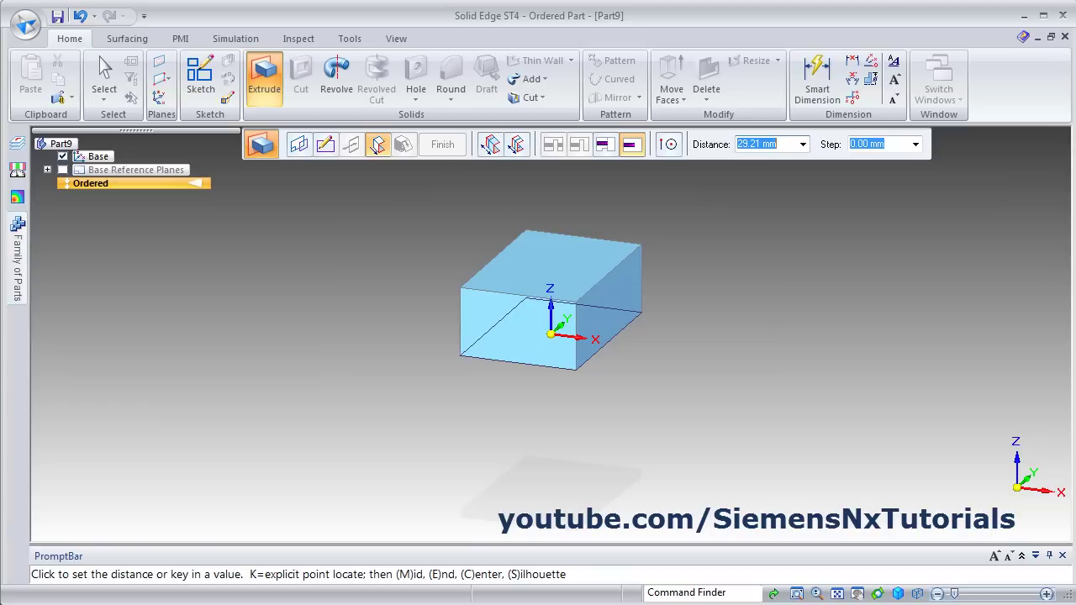
key("alt+Tab")
left_click(744, 26)
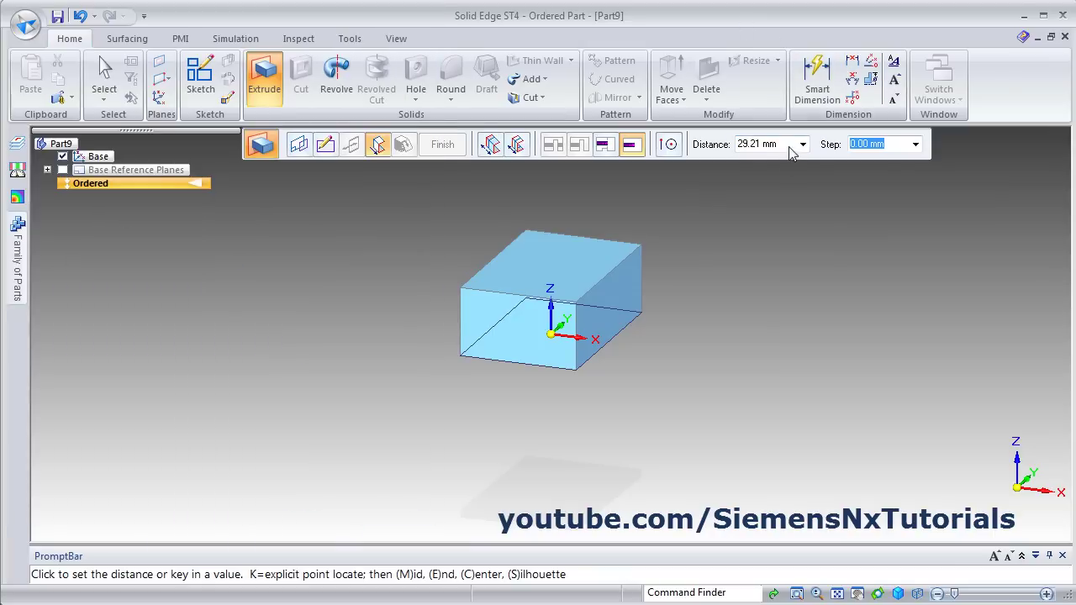
left_click(790, 144)
key("Return")
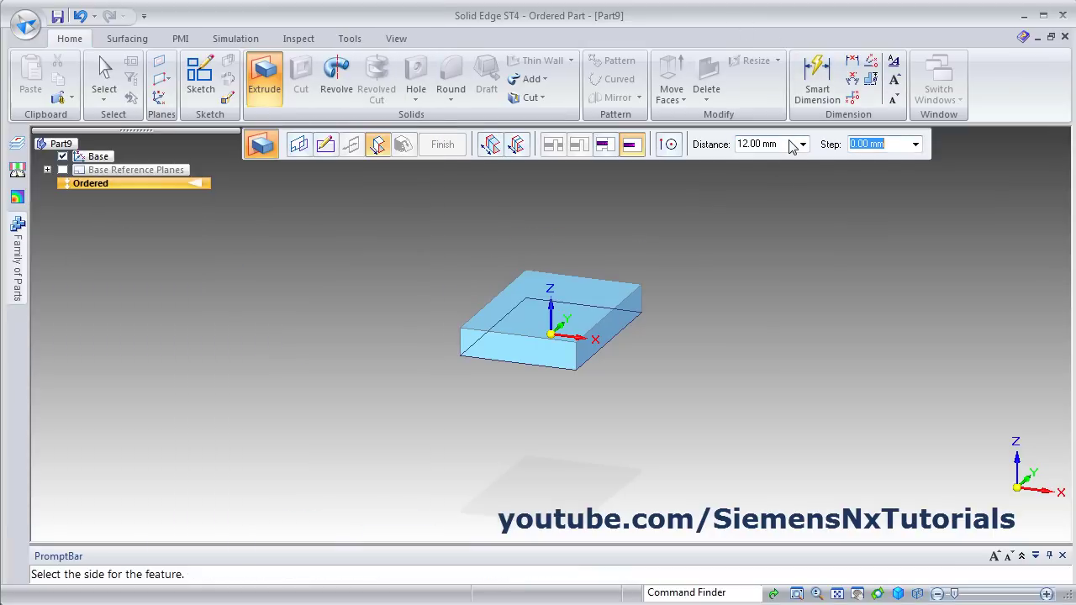
left_click(634, 253)
left_click(443, 146)
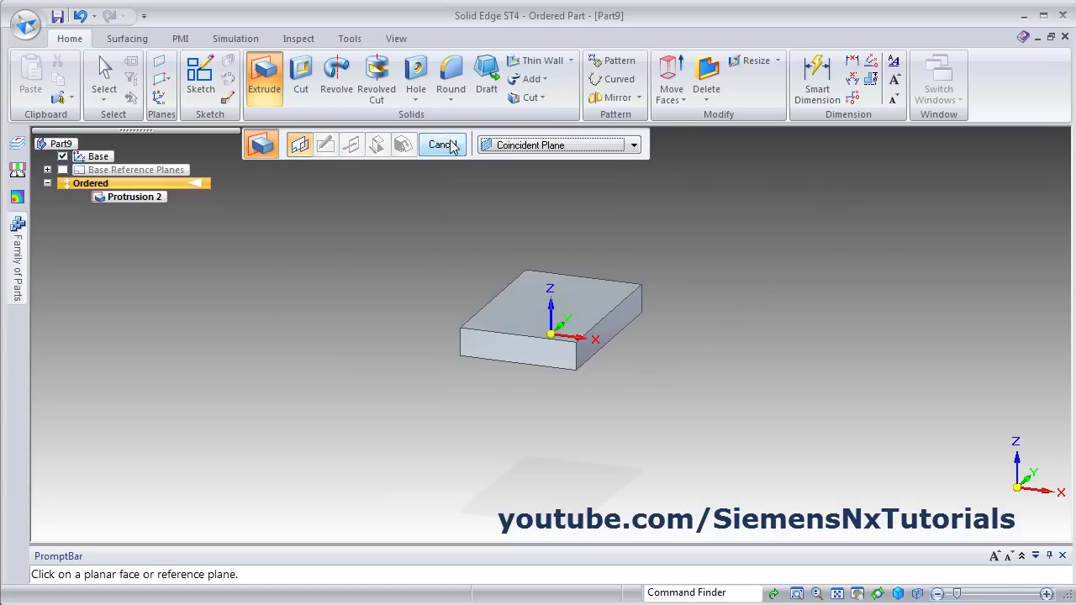
left_click(451, 150)
left_click(838, 593)
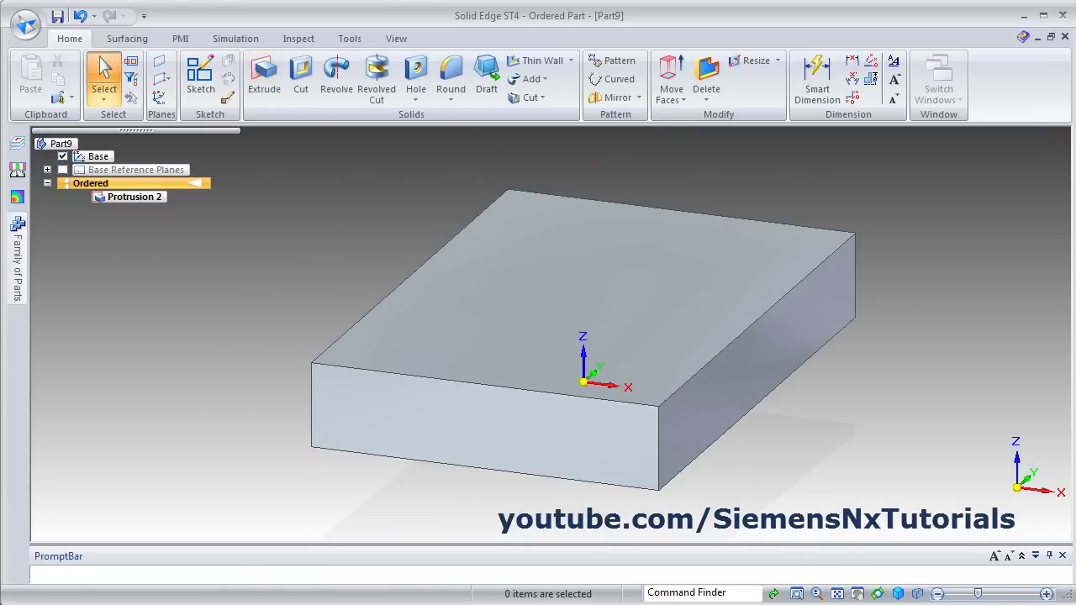
Step: Start a cutout on the block's top face and draw a two-corner rectangle from its right edge
key("alt+Tab")
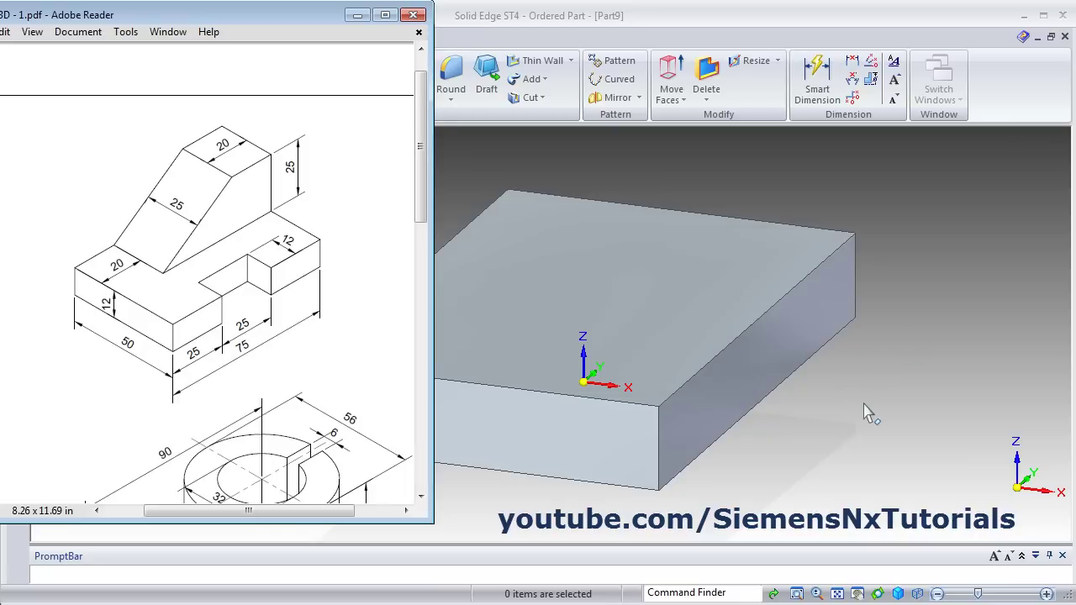
key("alt+Tab")
left_click(301, 80)
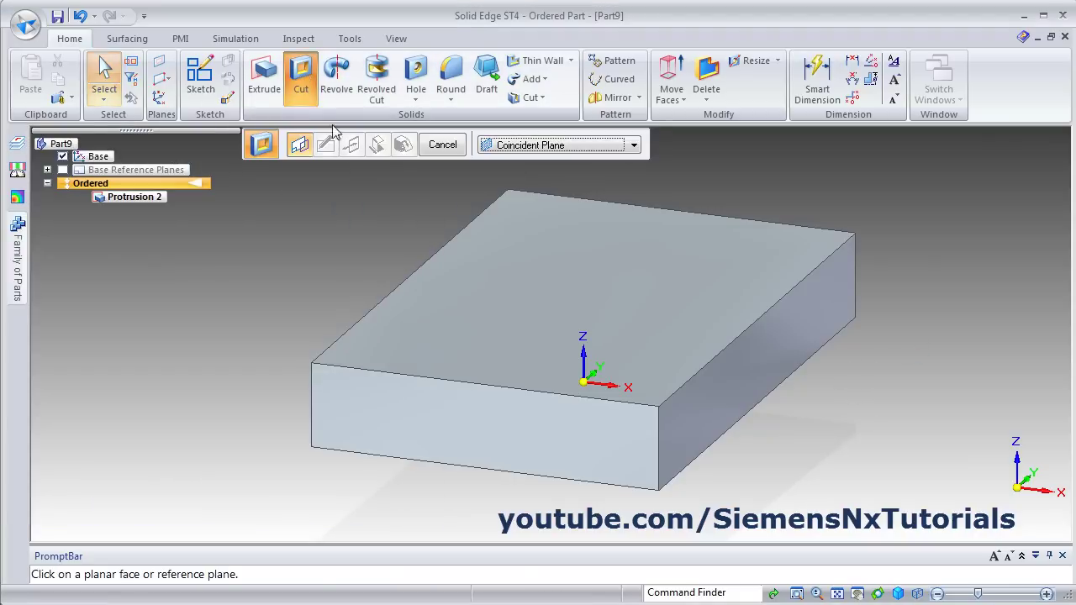
left_click(681, 327)
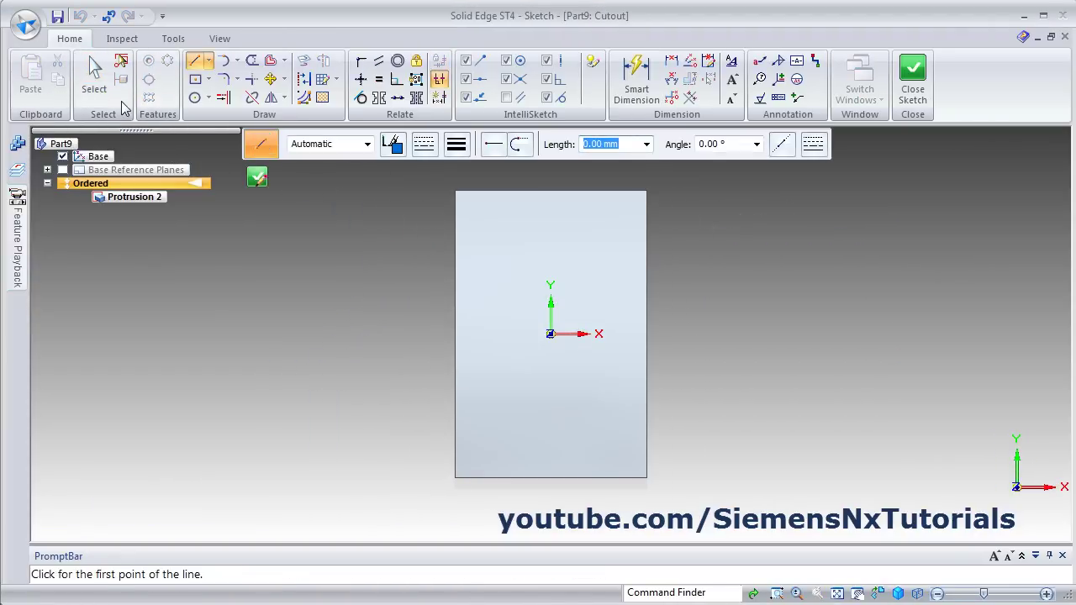
left_click(208, 79)
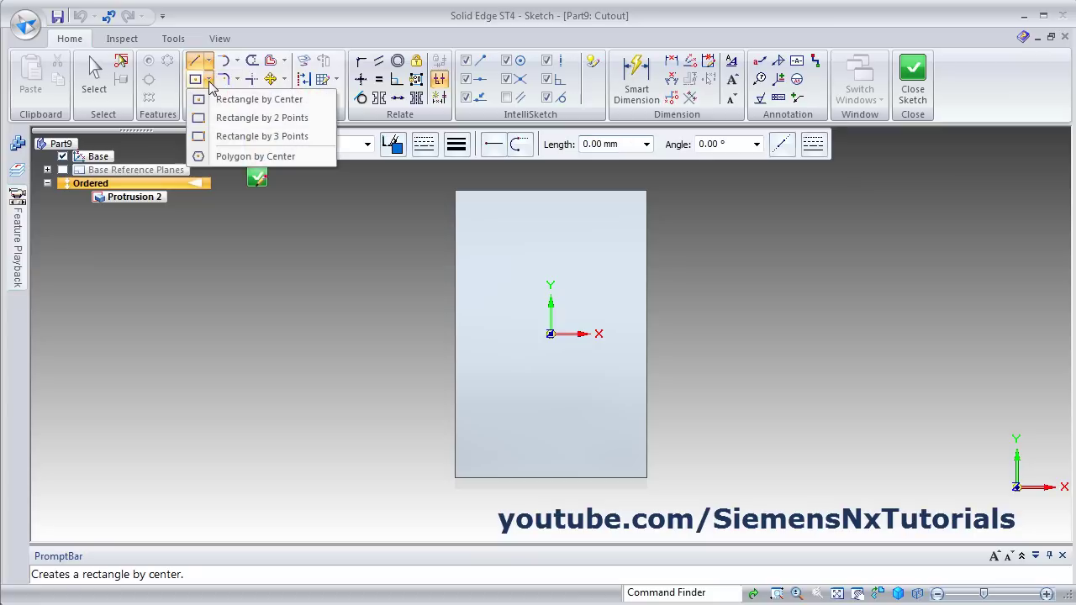
left_click(236, 126)
left_click_drag(645, 289, 644, 289)
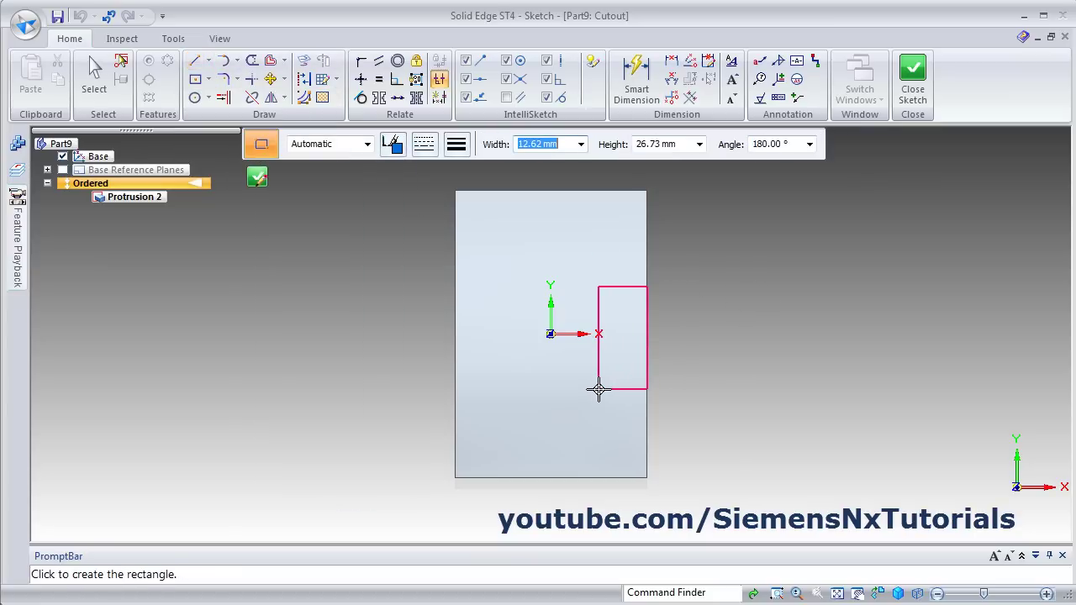
left_click(598, 389)
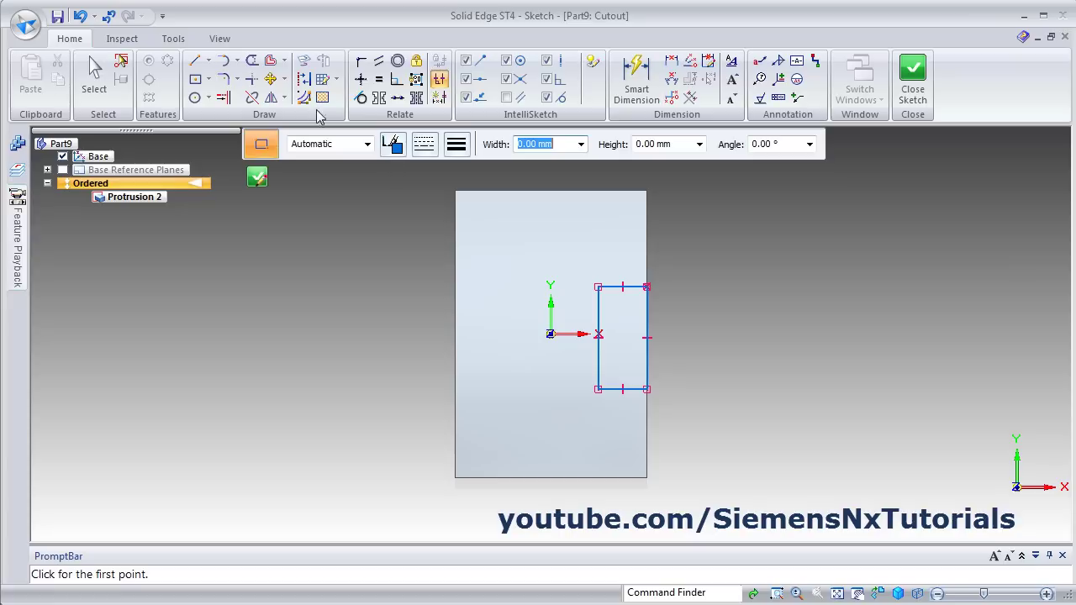
Step: Dimension the small rectangle to 12 wide and 25 long
left_click(636, 79)
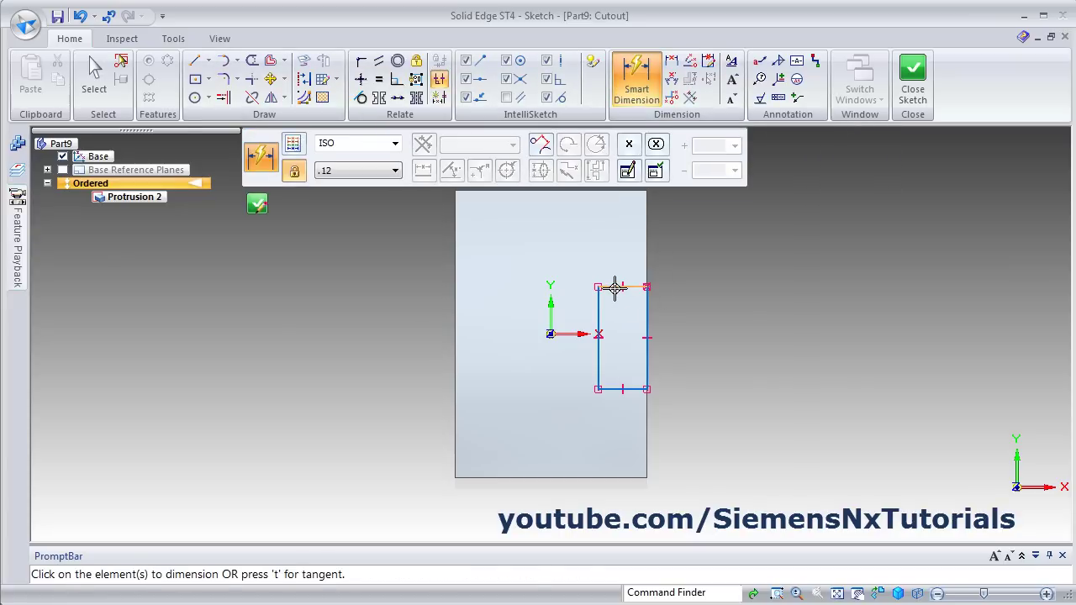
left_click(615, 289)
left_click(620, 252)
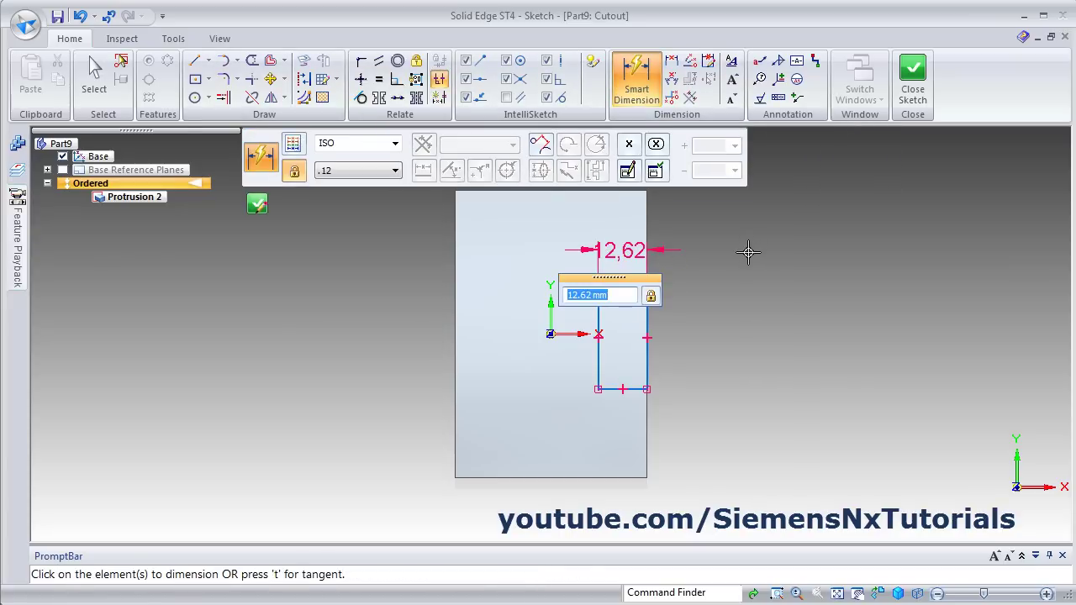
type("12")
key("Return")
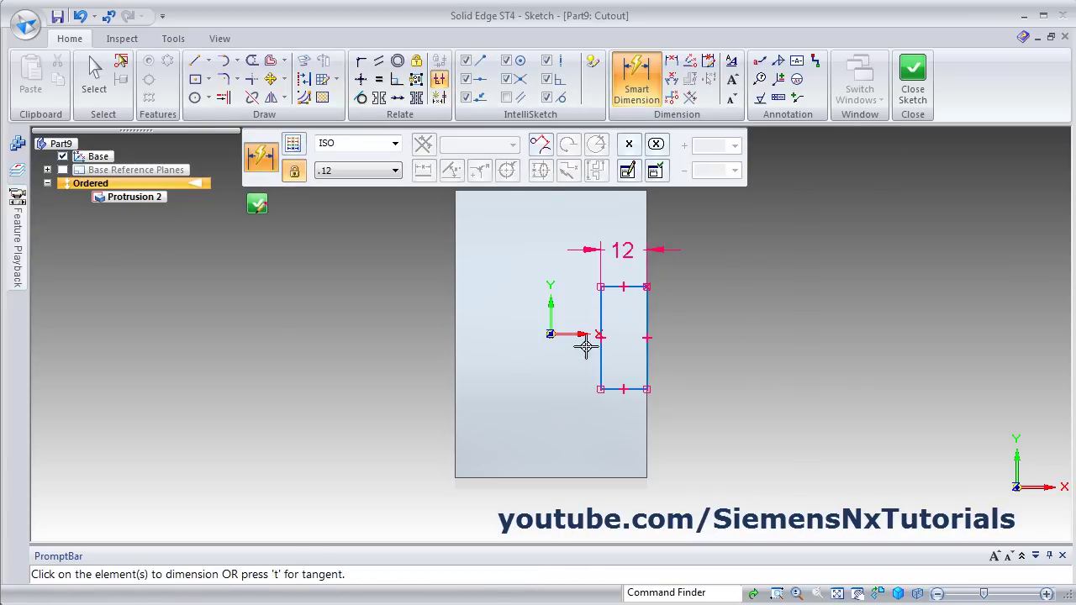
left_click(598, 351)
left_click(510, 339)
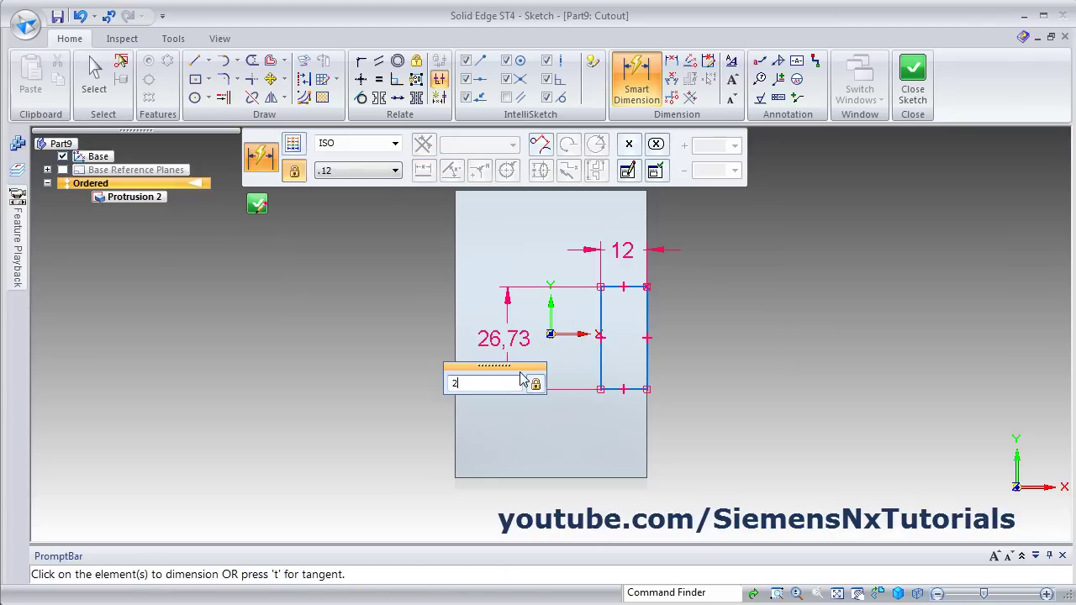
key("Return")
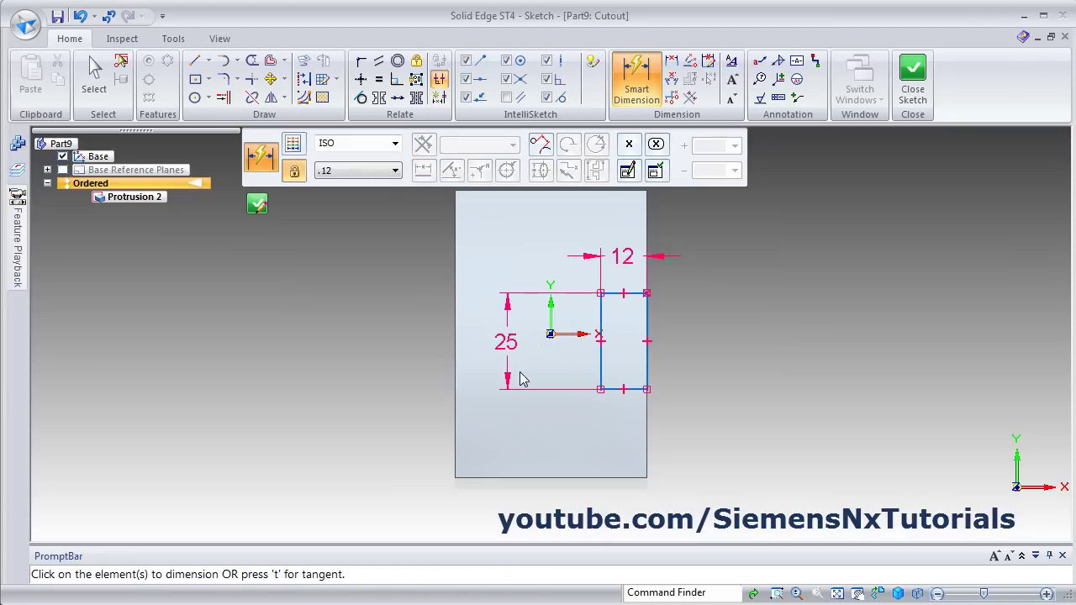
Step: Set the rectangle's offset from the block's bottom edge to 25
left_click(622, 479)
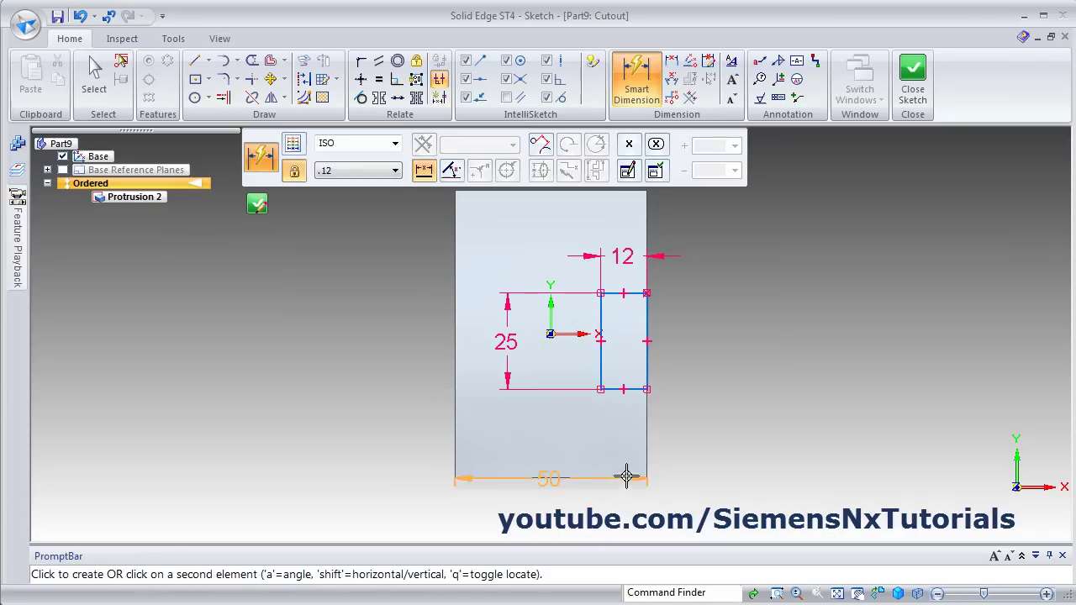
left_click(637, 388)
left_click(692, 427)
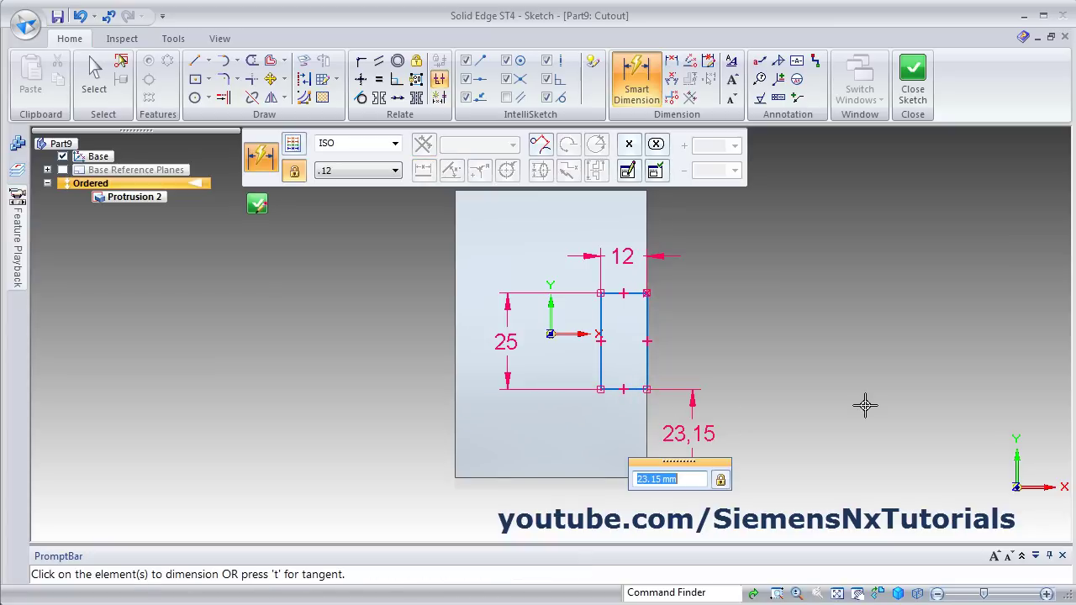
type("25")
key("Return")
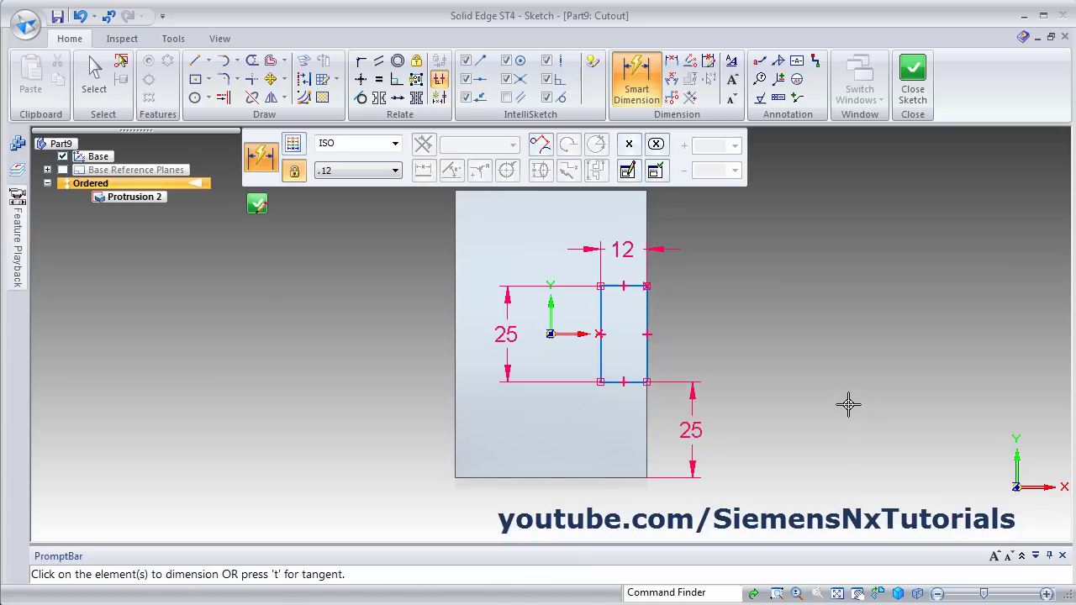
Step: Cut the notch 12 mm deep toward the part's interior as Cutout 1 and fit the view
left_click(912, 84)
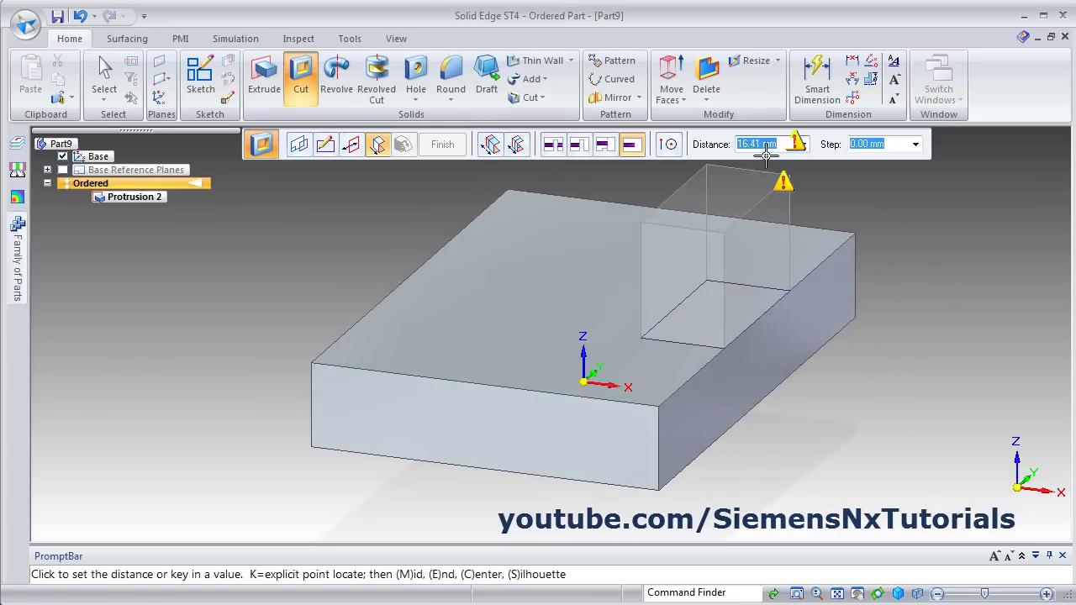
type("12")
key("Return")
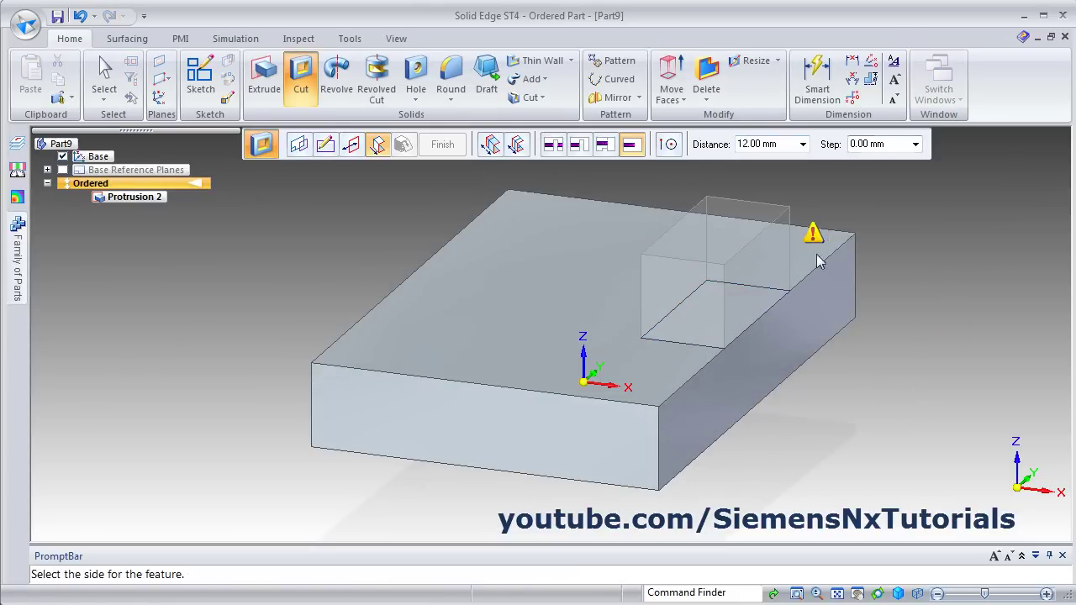
left_click(781, 457)
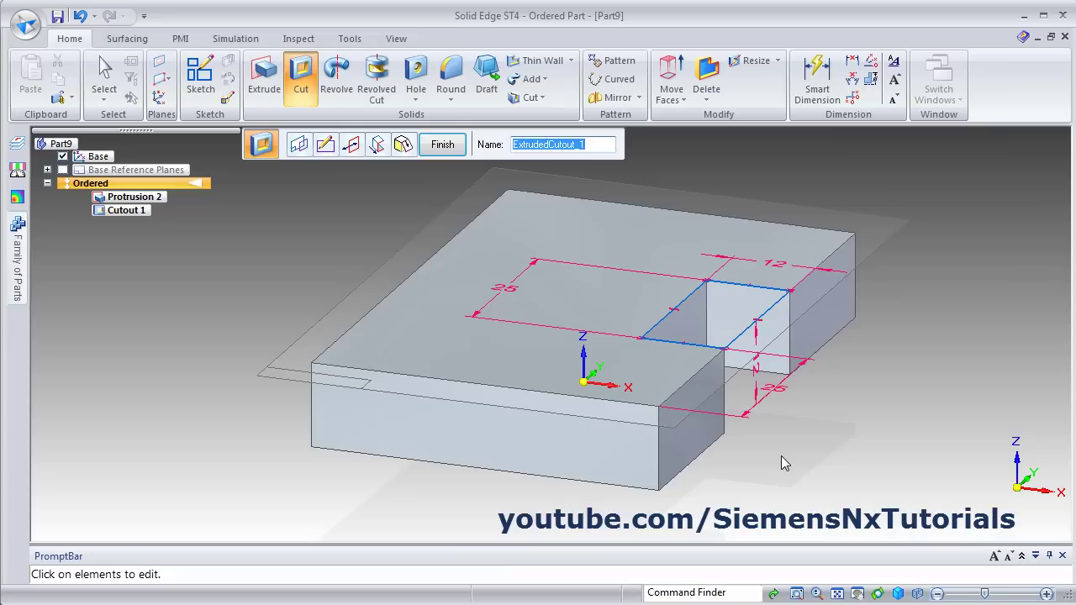
left_click(461, 147)
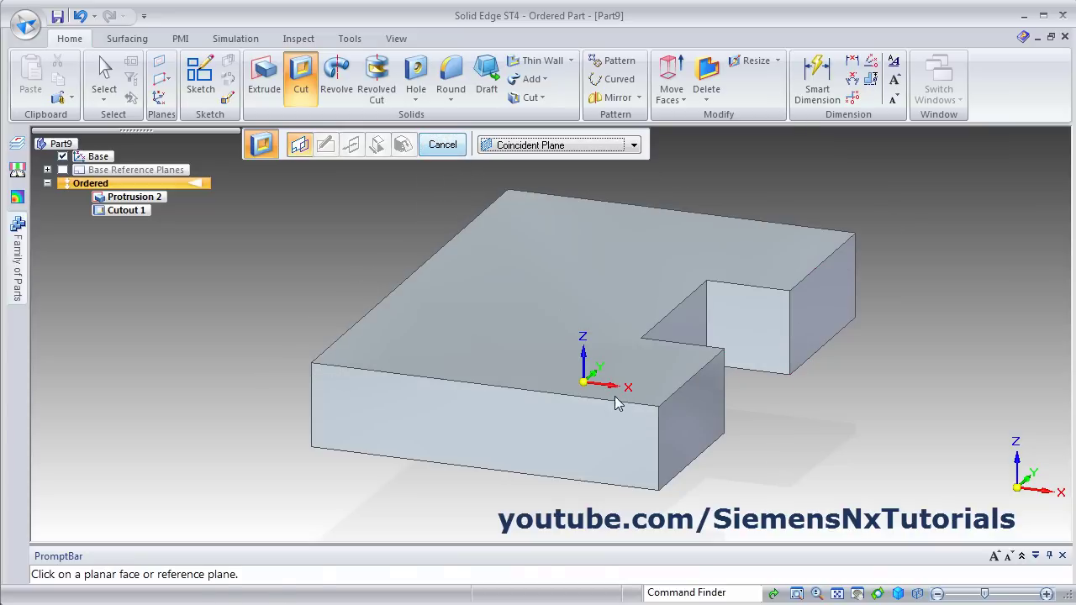
key("ctrl+shift+a")
middle_click(743, 409)
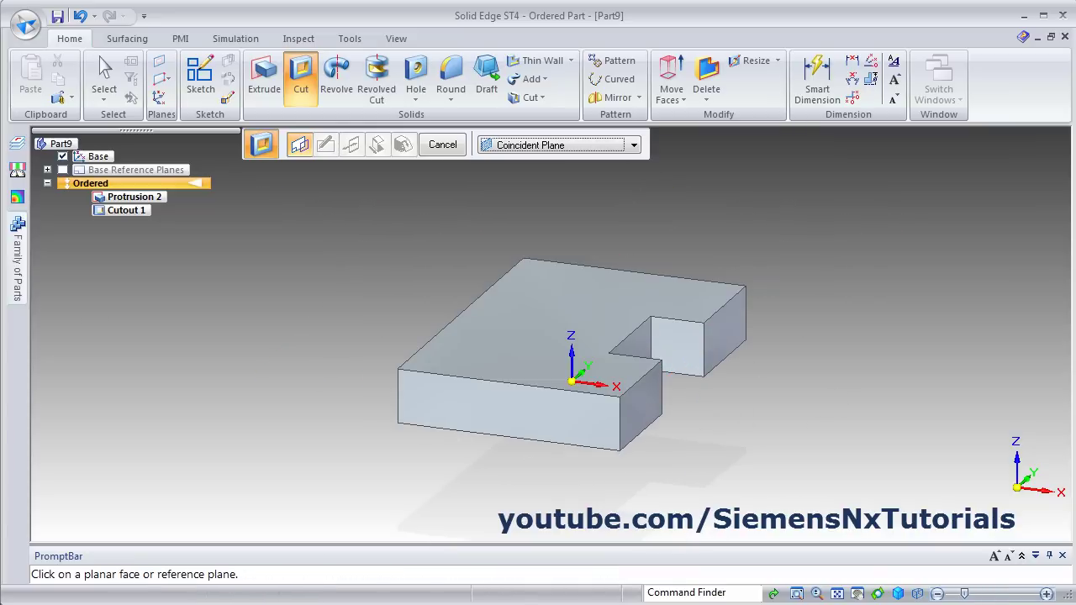
Step: Check the reference drawing, then rotate the part to expose its left end face
key("alt+Tab")
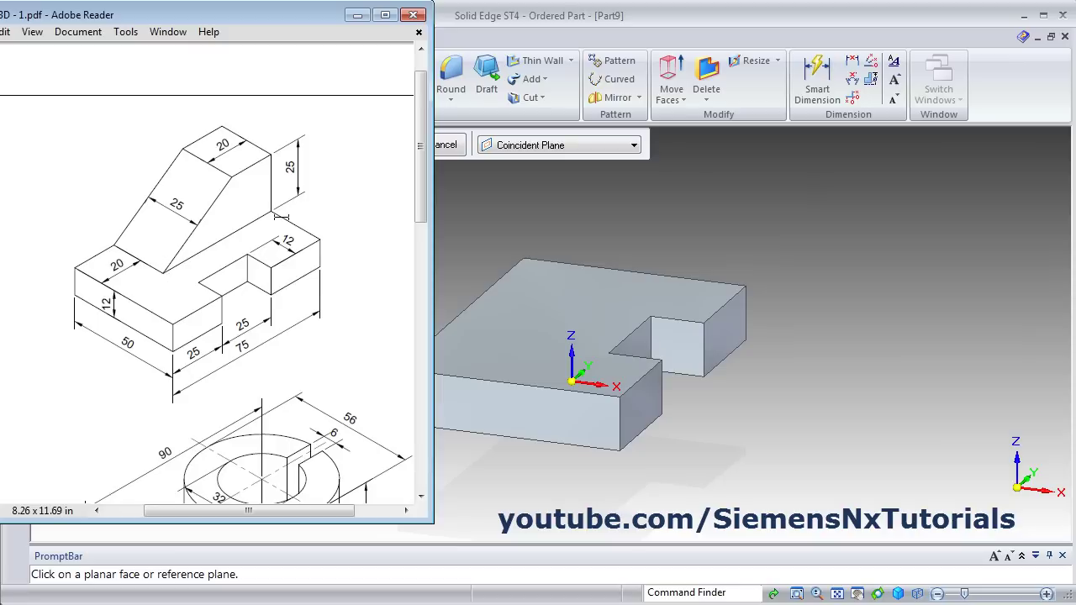
middle_click_drag(606, 329, 440, 318)
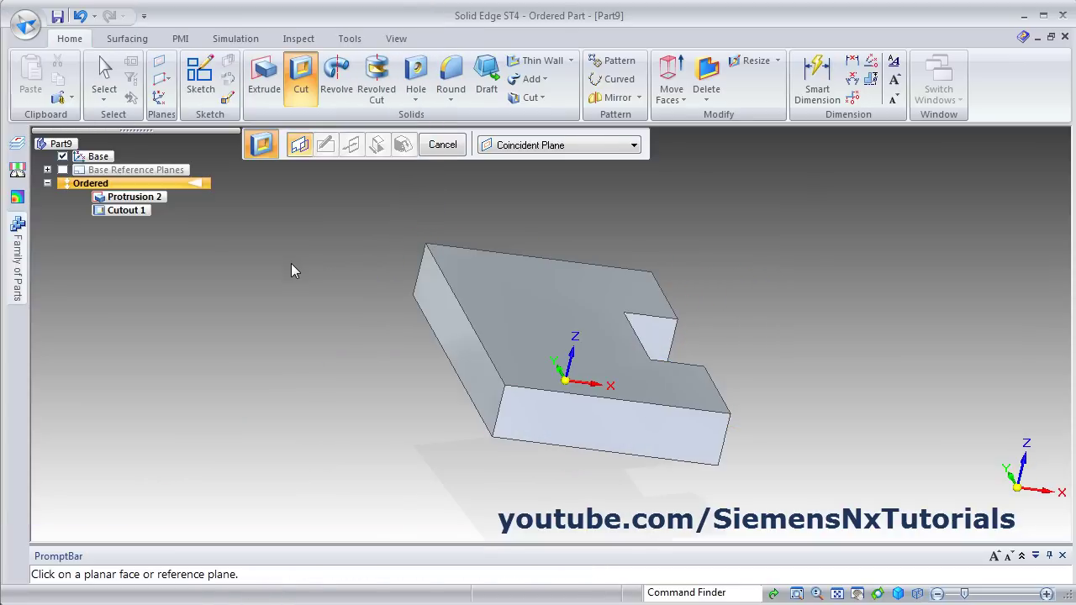
Step: Start an extrusion on the left end face and draw a closed vertical, top, sloped and bottom line outline
left_click(265, 82)
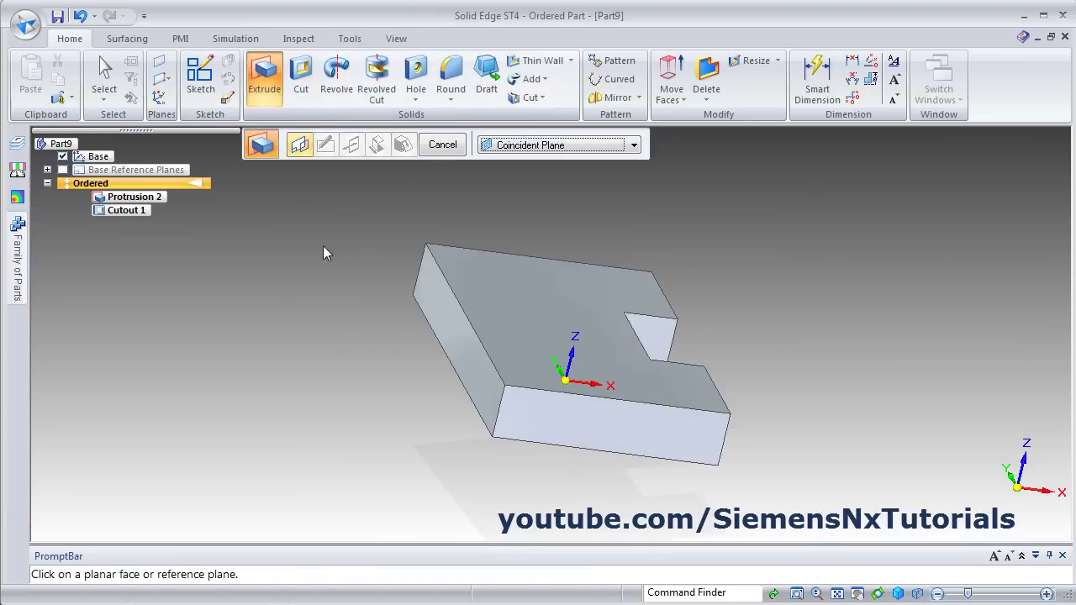
left_click(442, 316)
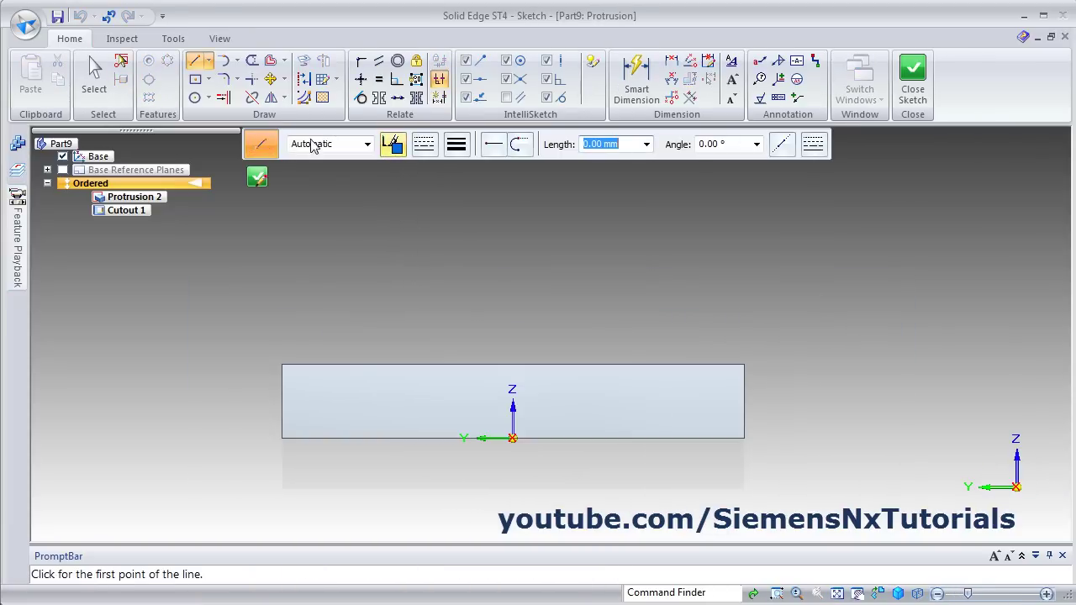
left_click(281, 364)
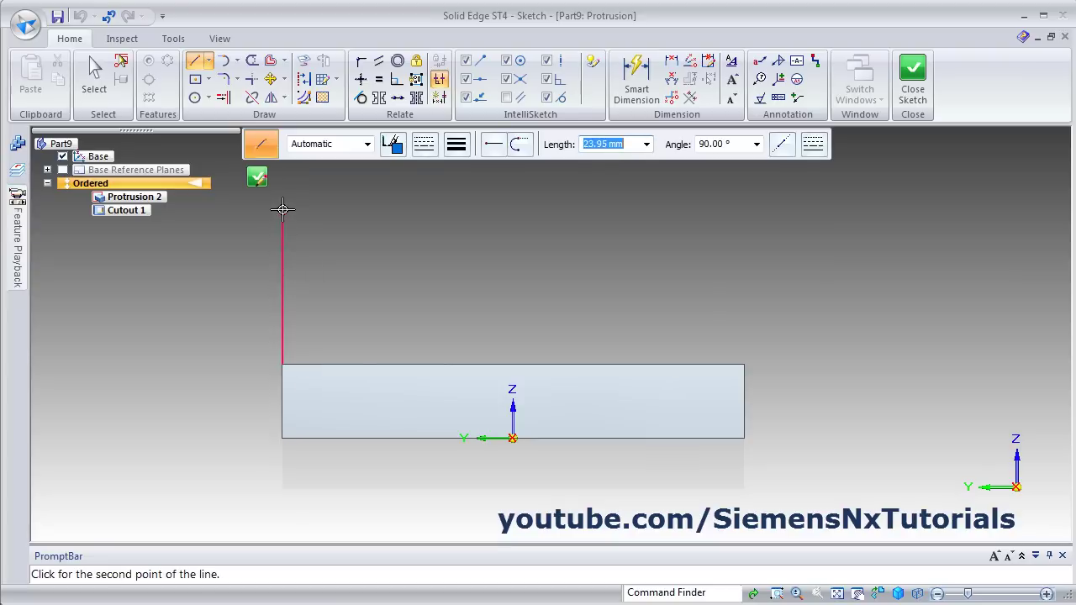
left_click(291, 209)
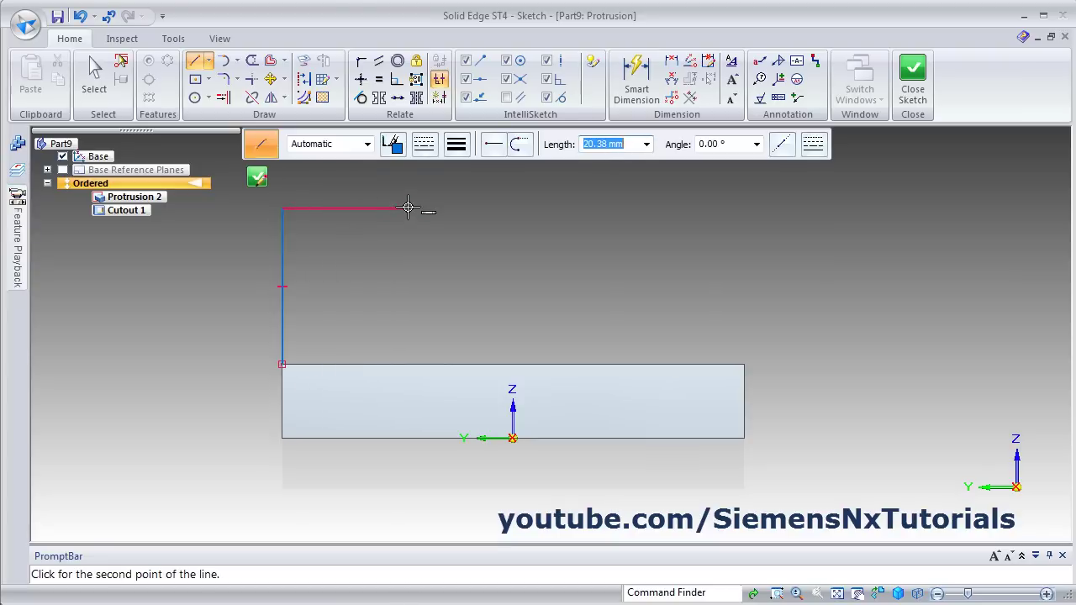
left_click(407, 207)
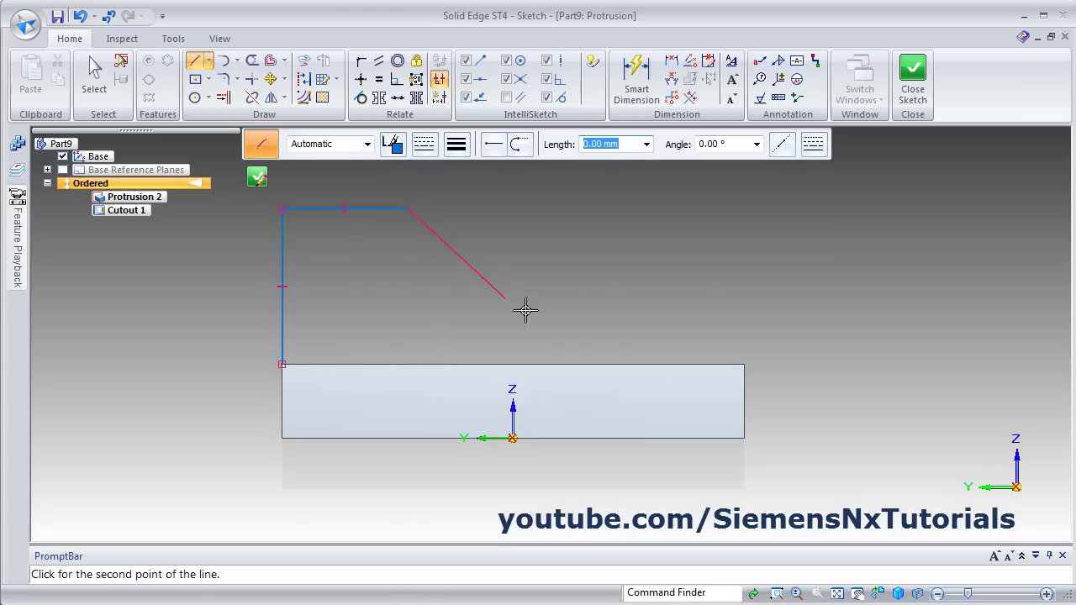
left_click(615, 364)
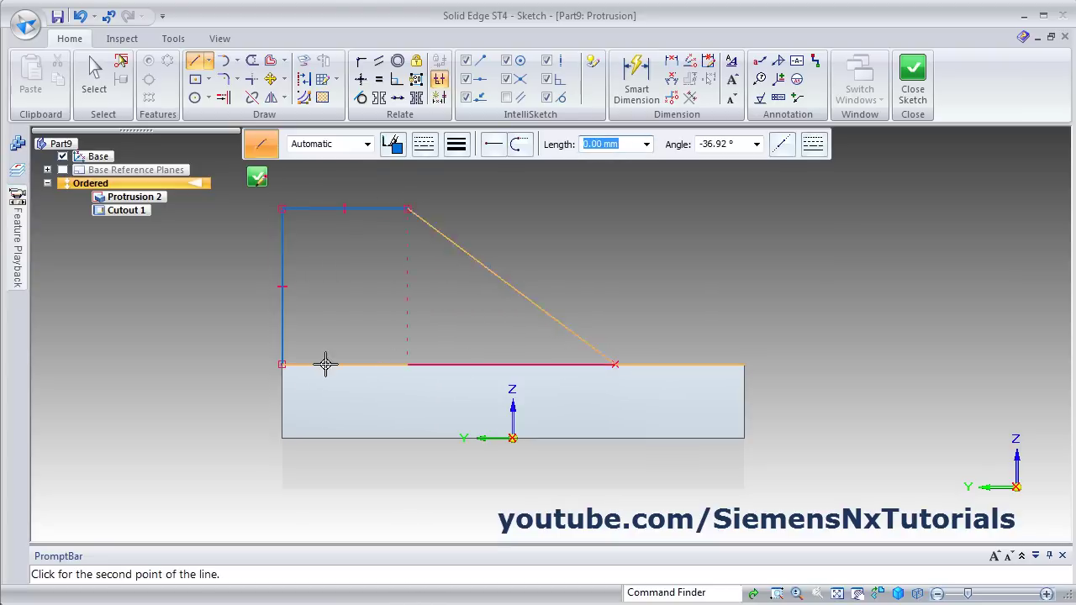
left_click(282, 365)
key("Escape")
Step: Dimension the profile's left vertical line to 25
left_click(636, 80)
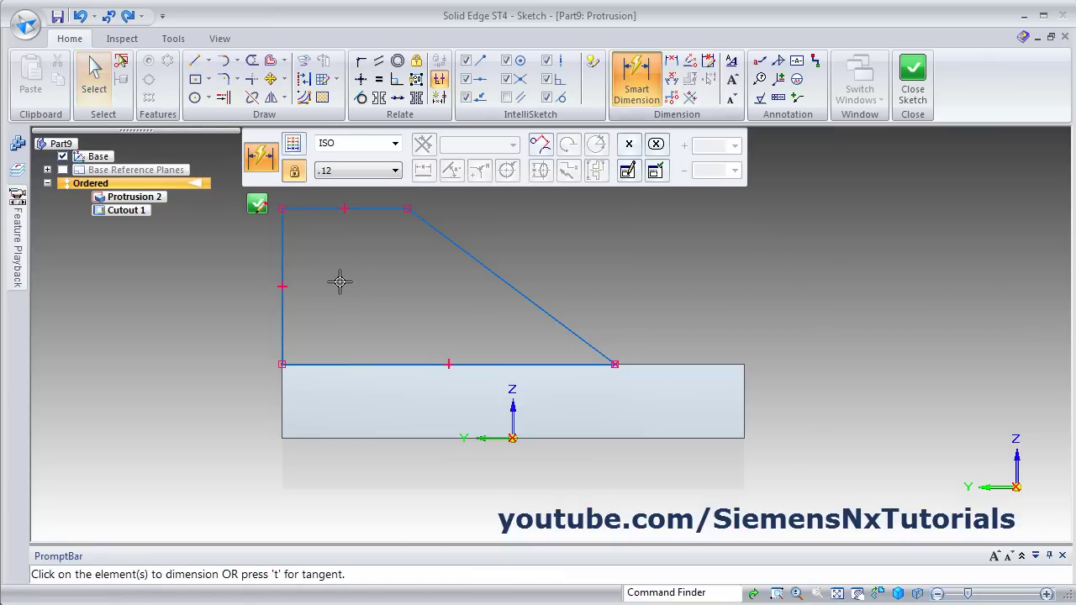
left_click(283, 271)
left_click(224, 288)
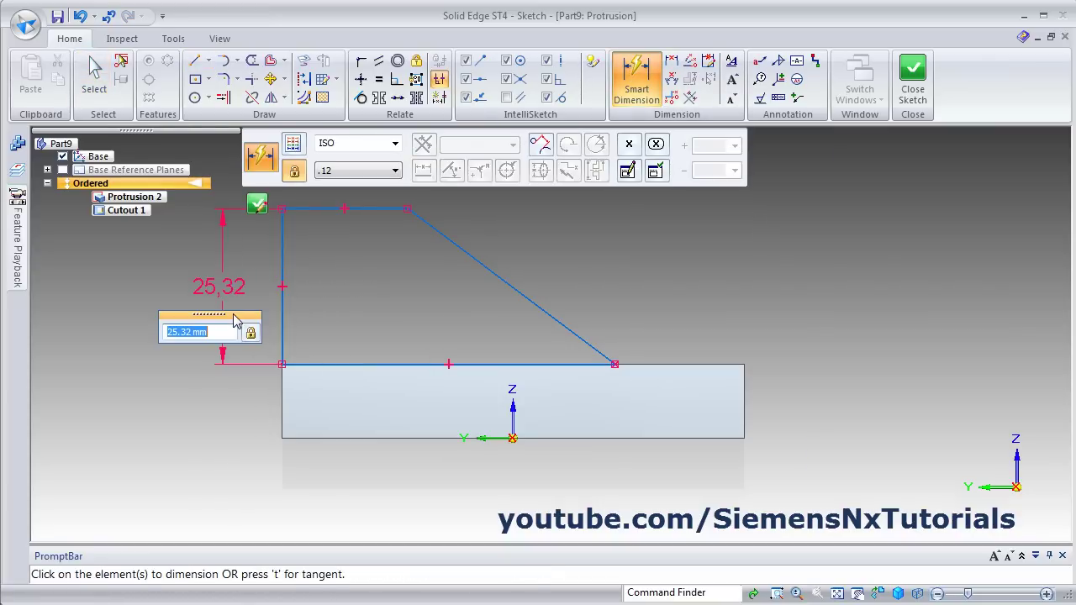
type("25")
key("Return")
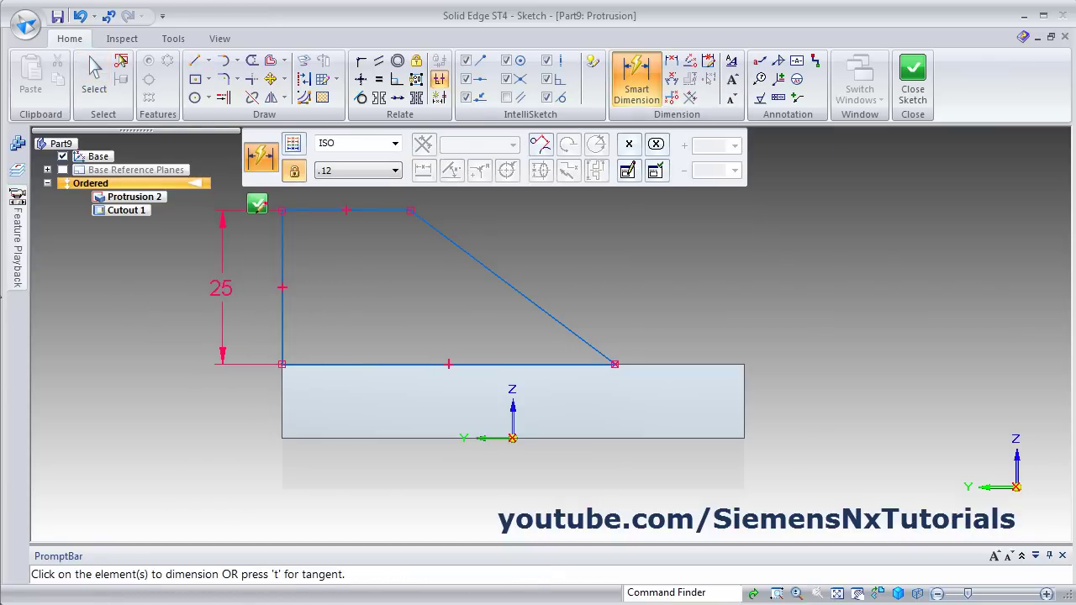
key("alt+Tab")
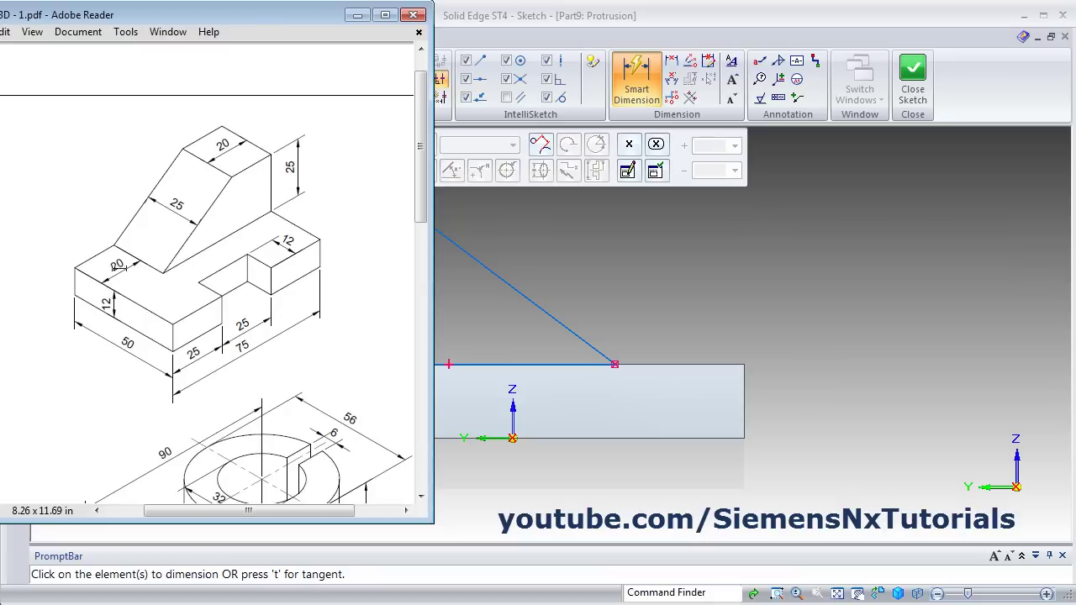
key("alt+Tab")
scroll(519, 303, "down", 3)
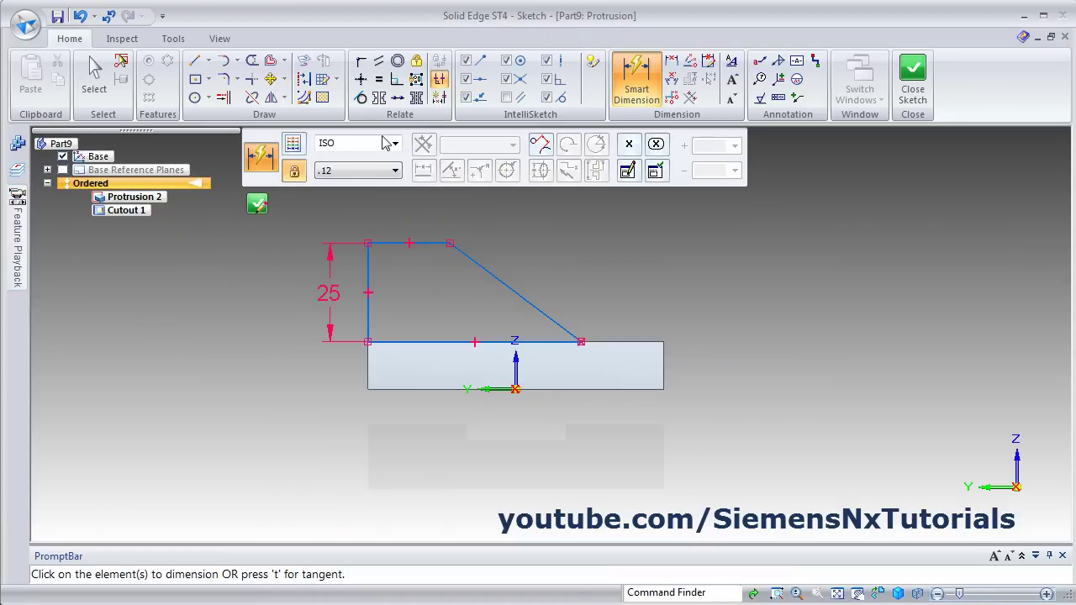
Step: Set the top edge to 20 and the slope foot's distance from the block's end to 20
left_click(429, 242)
left_click(492, 228)
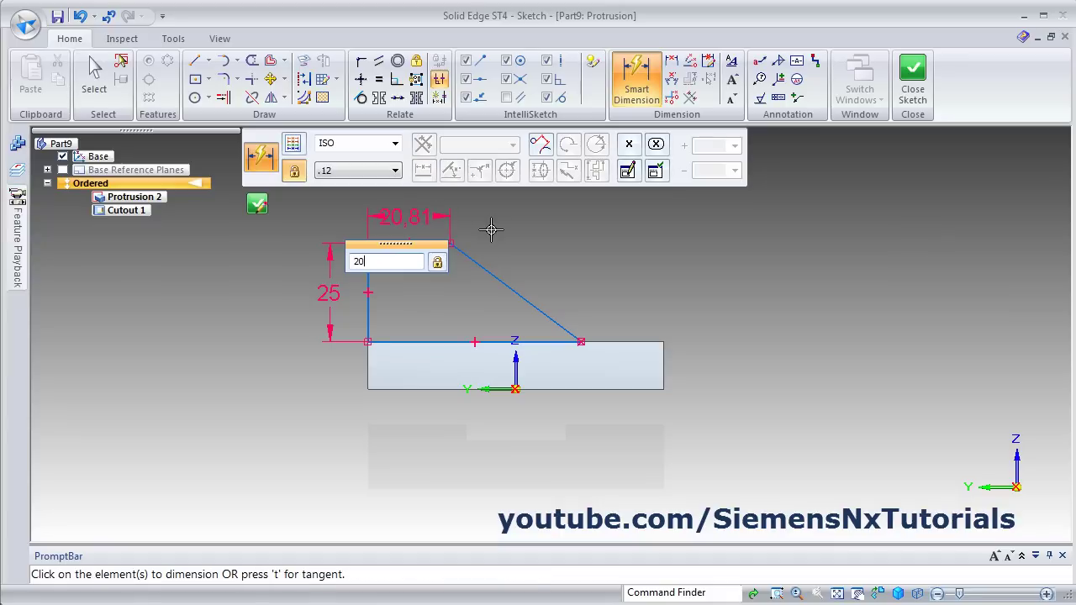
key("Return")
left_click(665, 367)
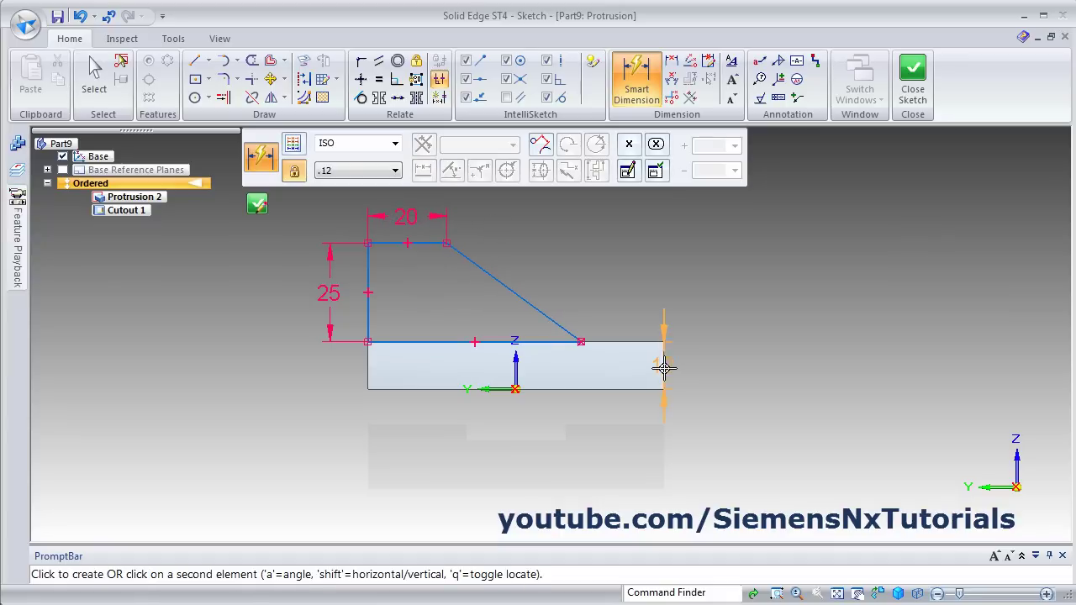
left_click(582, 341)
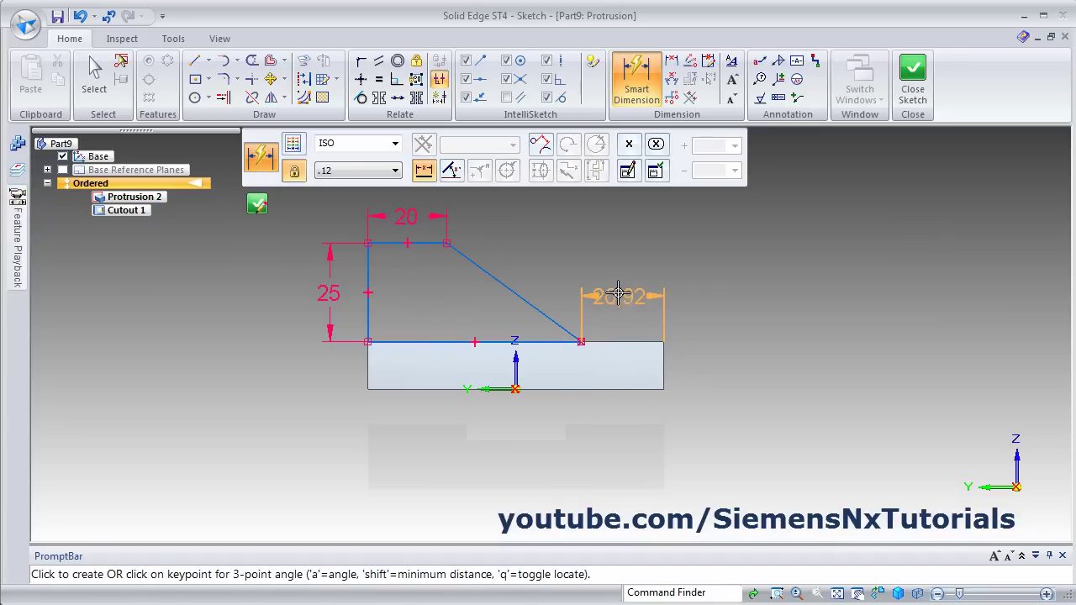
left_click(653, 286)
type("20")
key("Return")
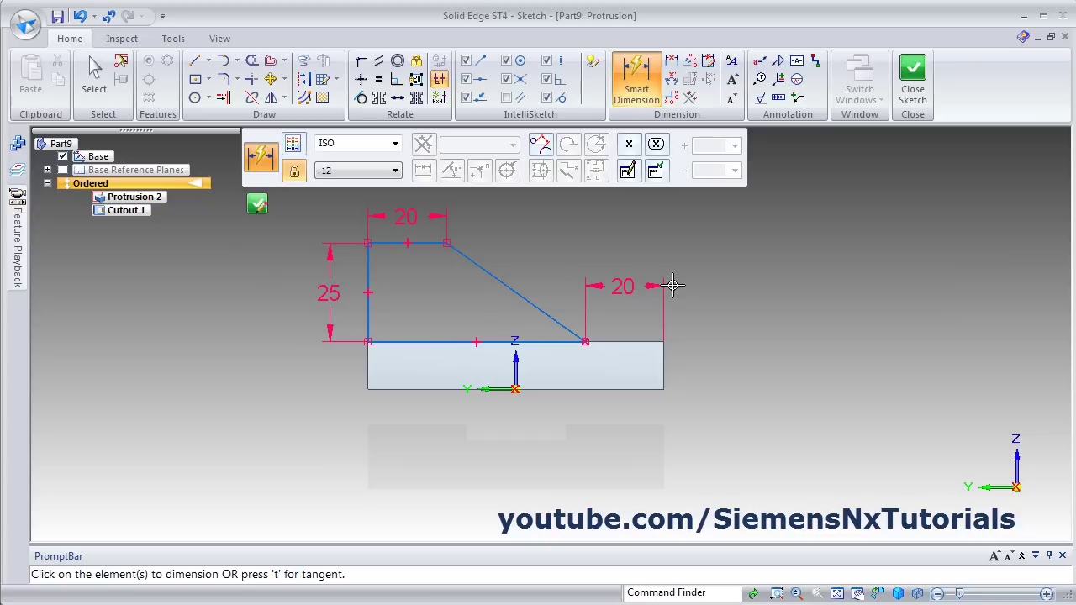
Step: Extrude the sloped profile 25 mm toward the part's interior as Protrusion 3
left_click(913, 84)
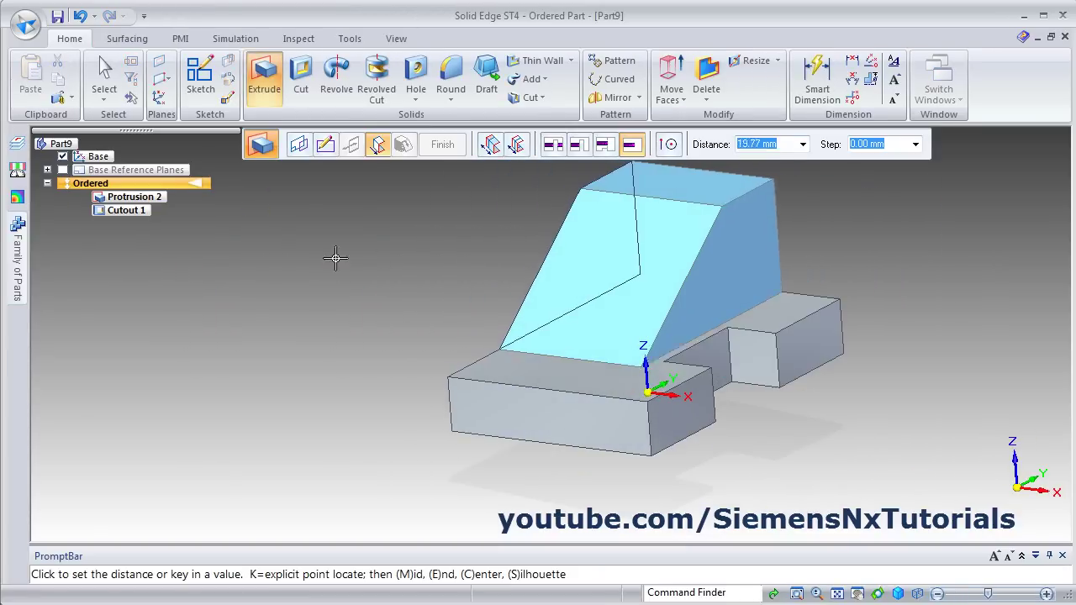
key("alt+Tab")
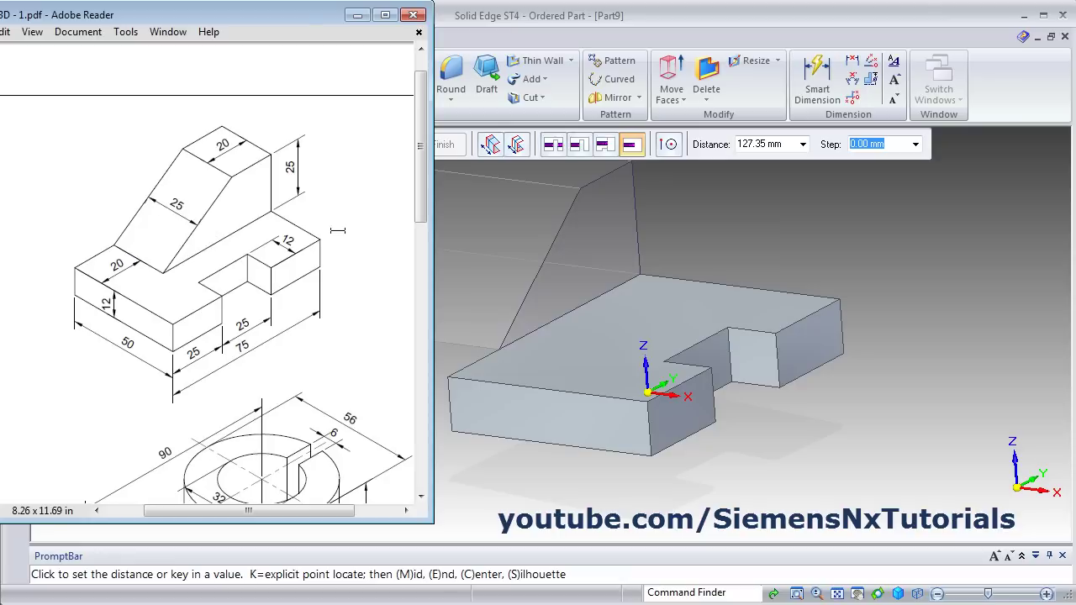
left_click(713, 22)
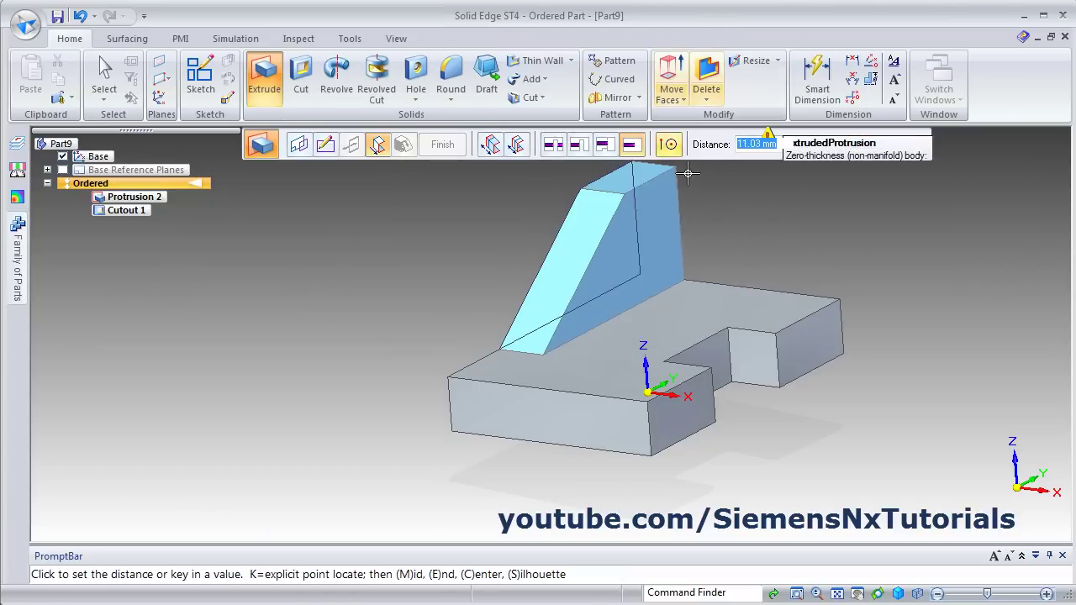
type("25")
key("Return")
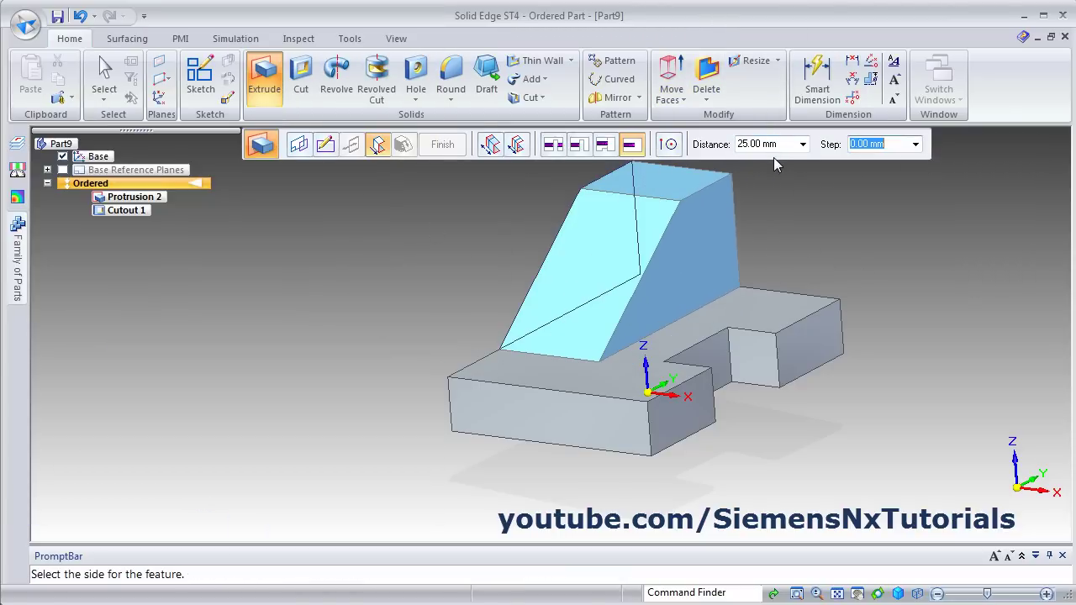
left_click(916, 294)
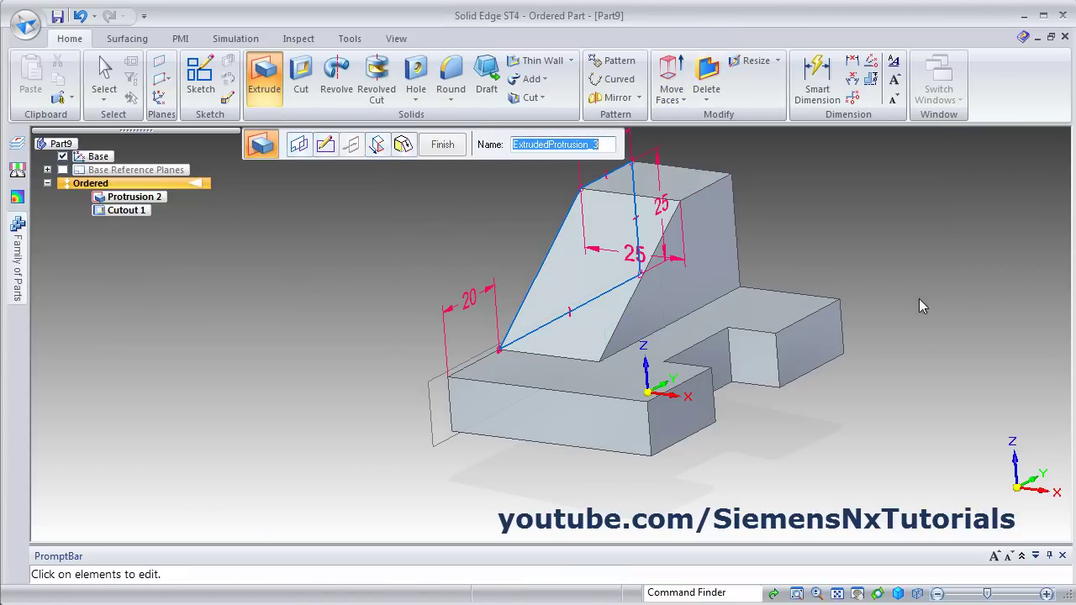
left_click(442, 144)
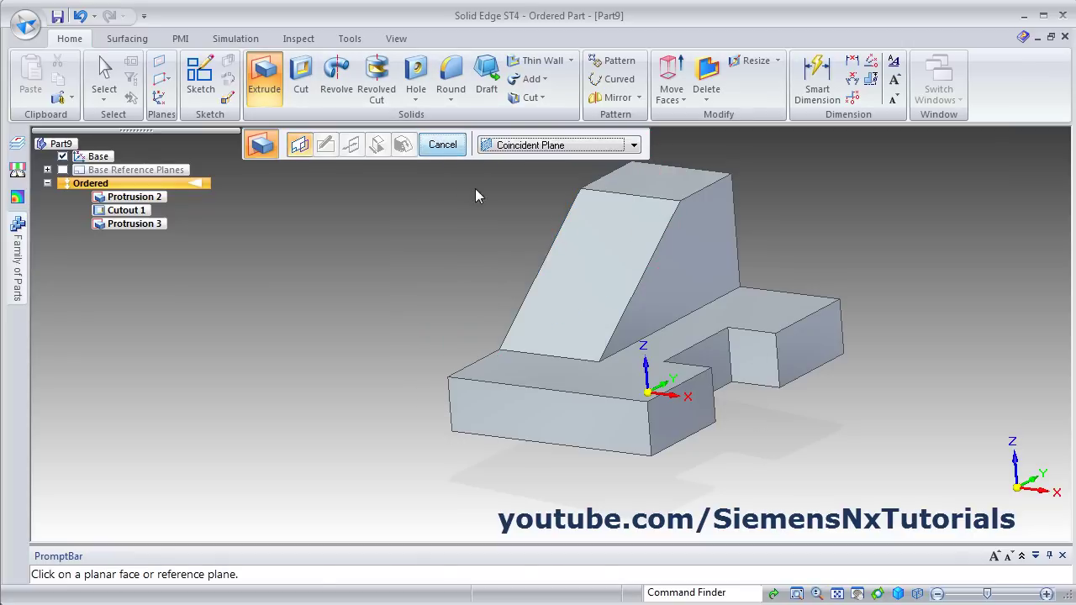
key("Escape")
key("Escape")
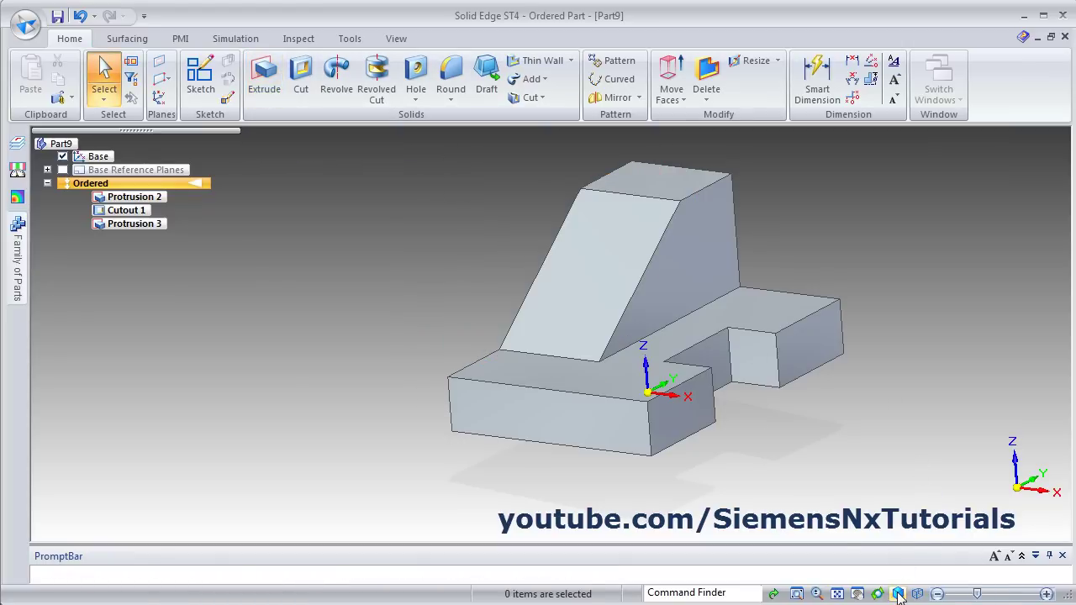
Step: Switch the model to the standard dimetric view
left_click(898, 595)
left_click(925, 529)
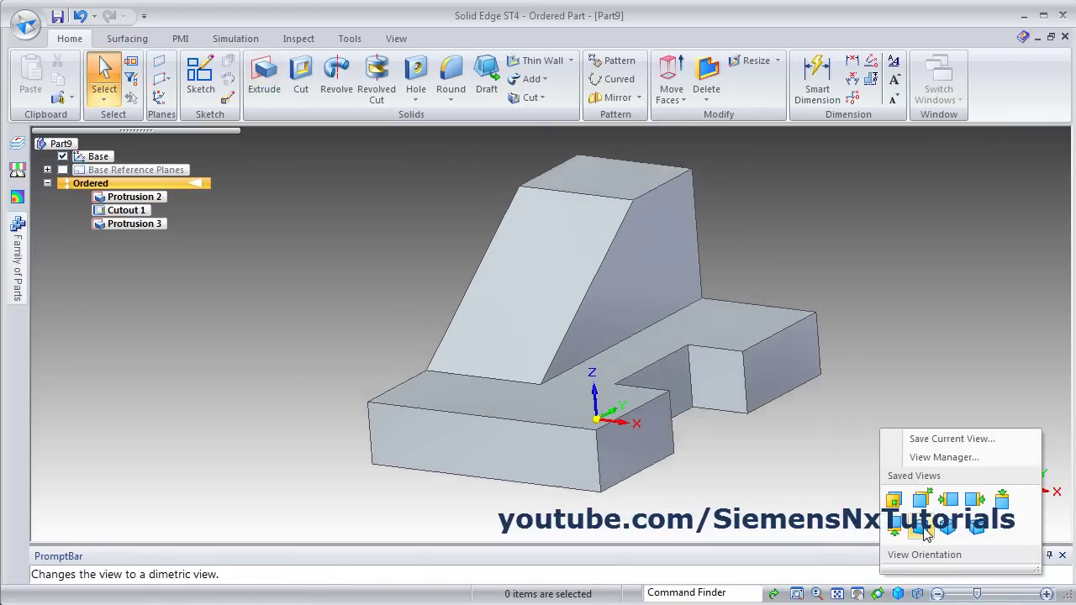
left_click(924, 530)
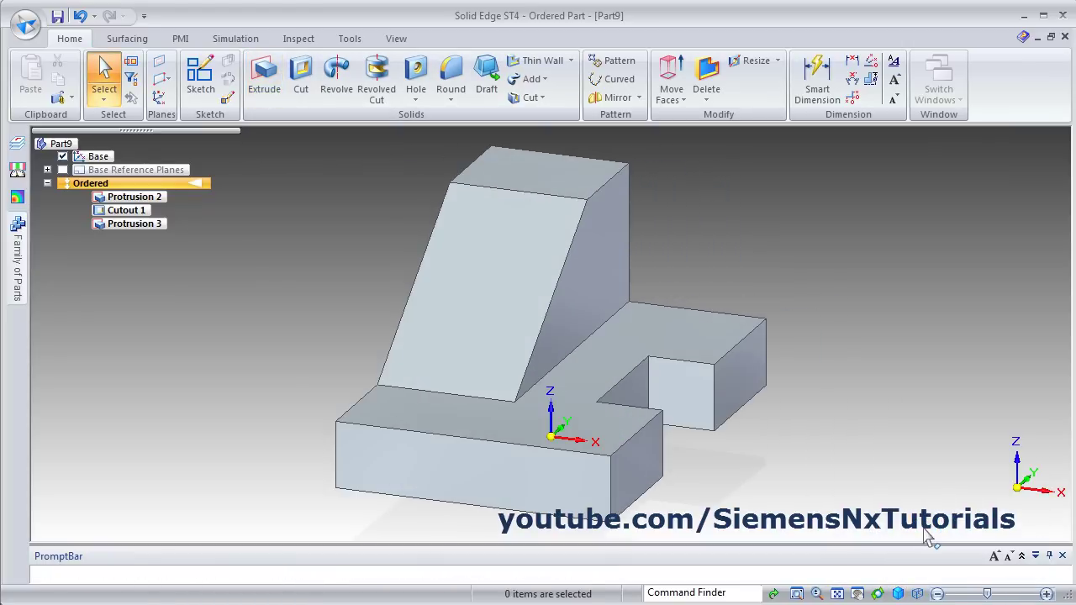
left_click(25, 25)
Step: Create a new ISO part, Part10, and transition it to Ordered modelling
mouse_move(44, 64)
left_click(319, 74)
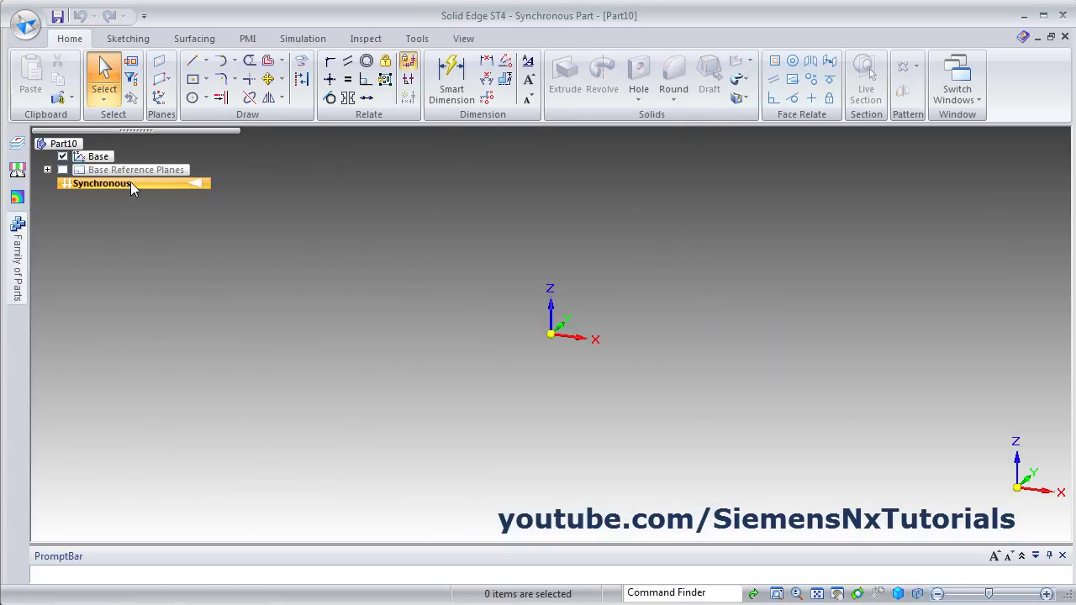
right_click(130, 181)
left_click(200, 328)
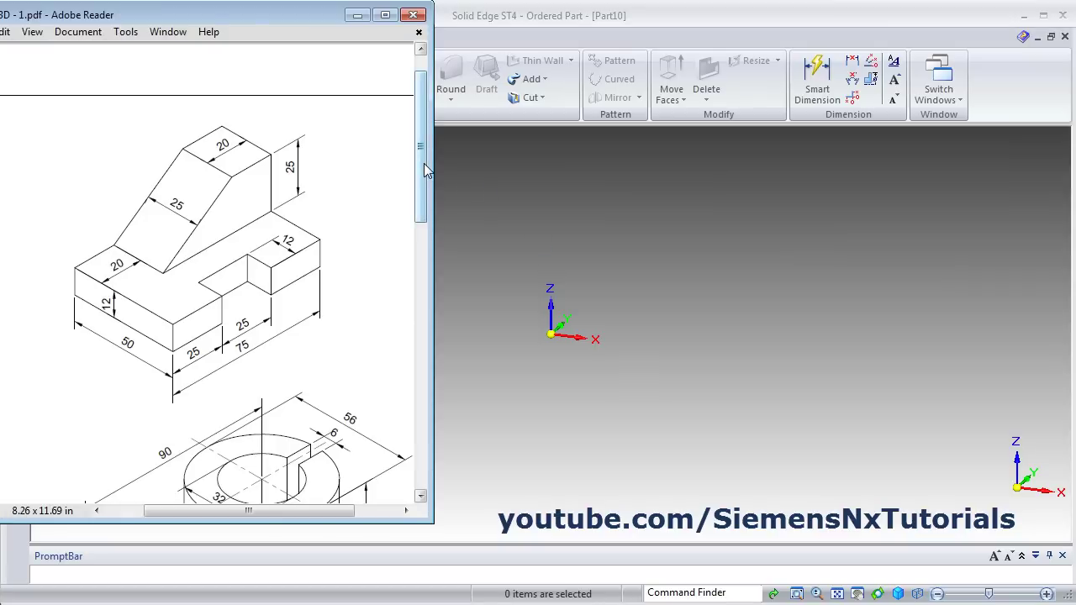
mouse_move(427, 168)
left_mouse_down()
mouse_move(421, 348)
mouse_move(334, 404)
left_mouse_up()
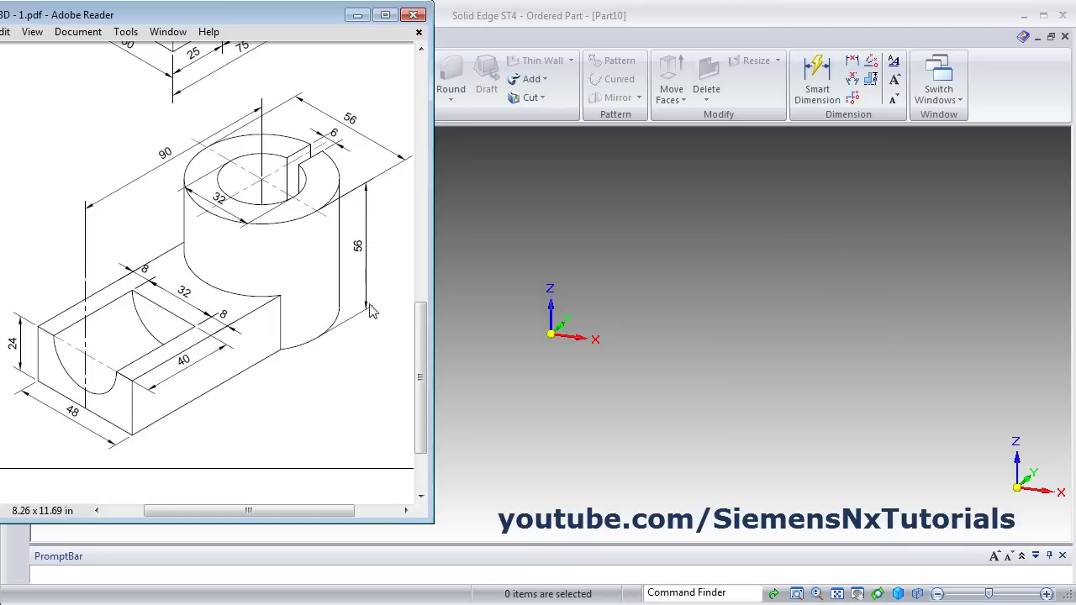
left_click(612, 301)
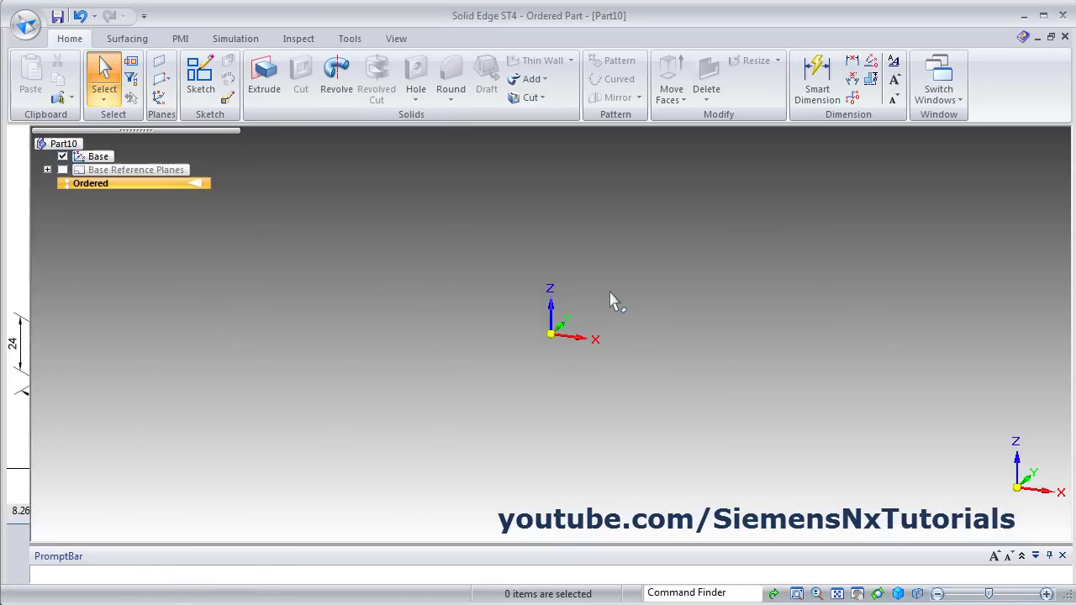
Step: Start an extrusion on the top reference plane and draw two circles centred at the origin
left_click(264, 87)
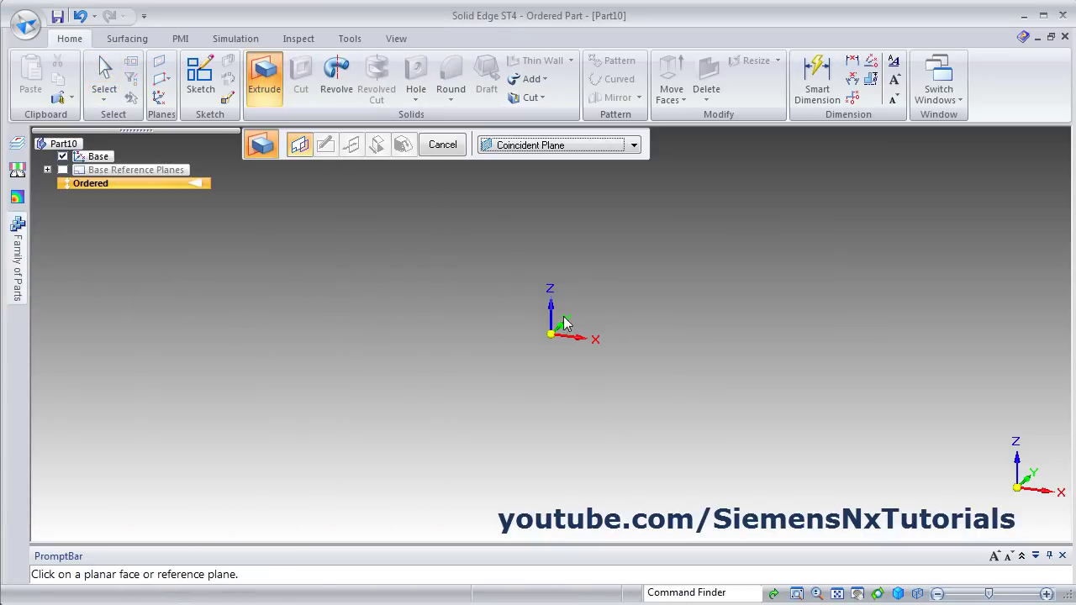
left_click(614, 329)
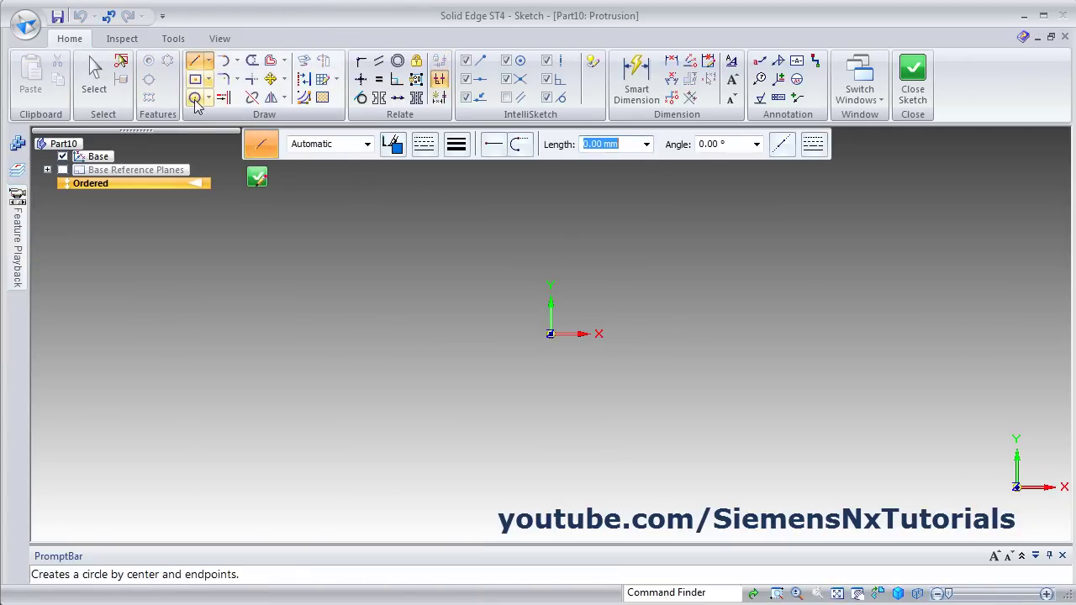
left_click(195, 99)
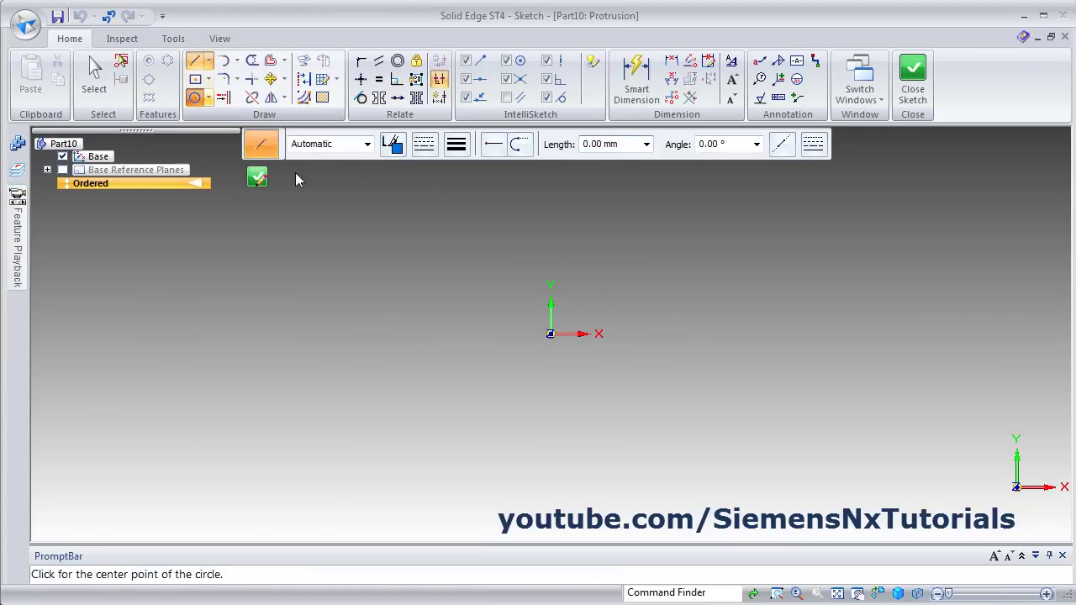
left_click(549, 334)
left_click(637, 396)
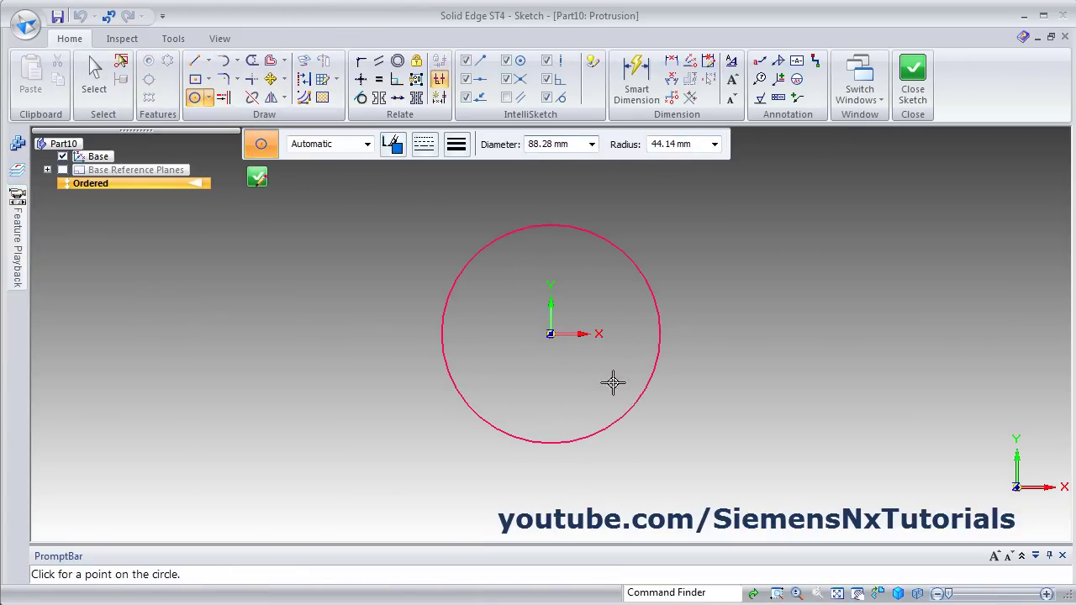
left_click(550, 333)
left_click(689, 426)
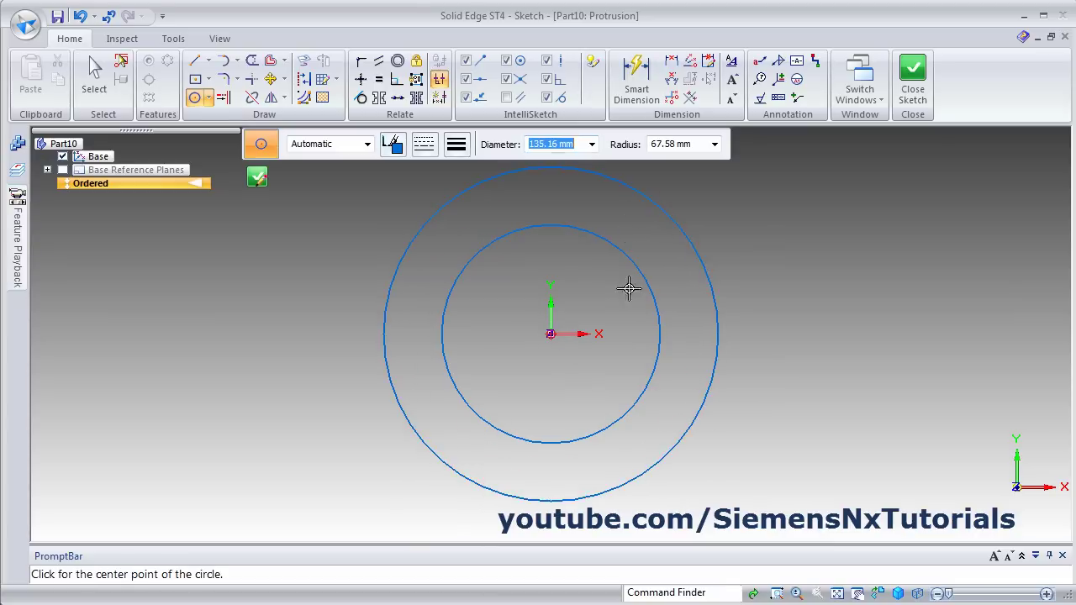
Step: Dimension the inner circle to 32 mm and the outer circle to 56 mm diameter
left_click(645, 89)
left_click(658, 305)
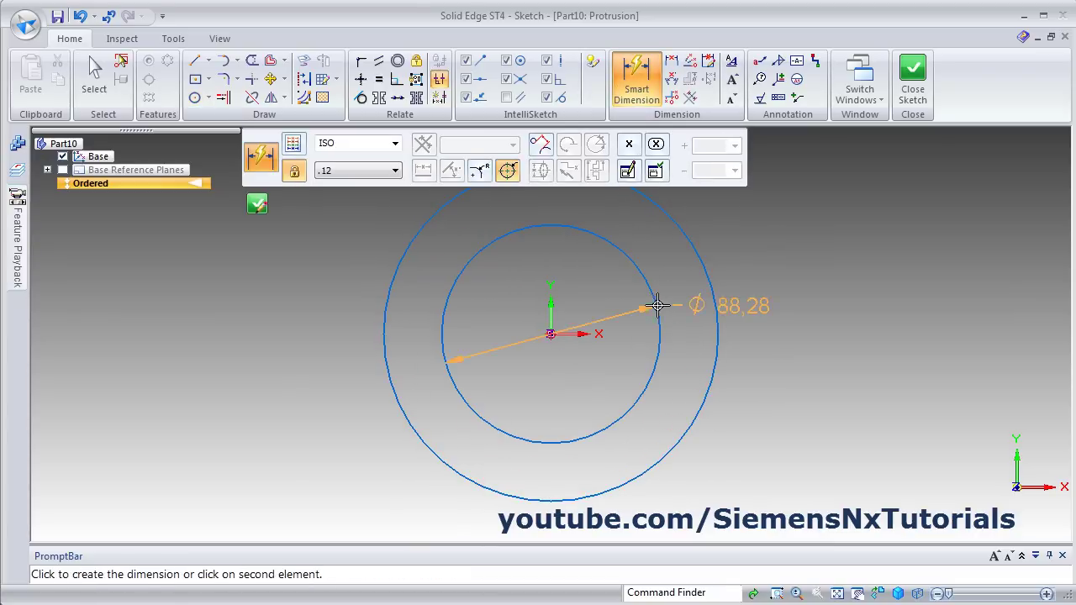
left_click(801, 283)
type("32")
key("Return")
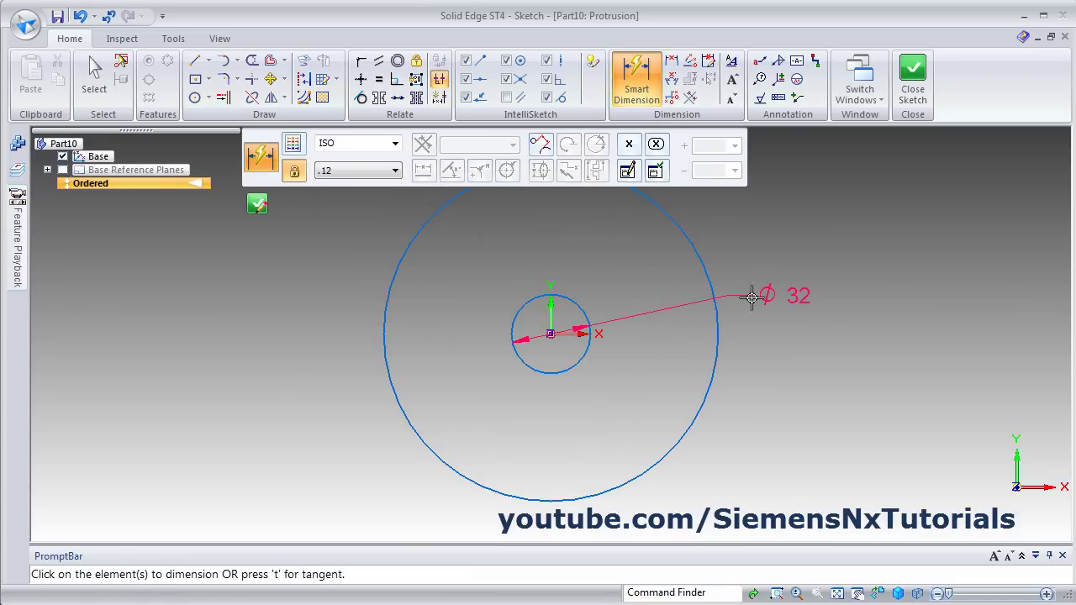
left_click(717, 345)
left_click(820, 382)
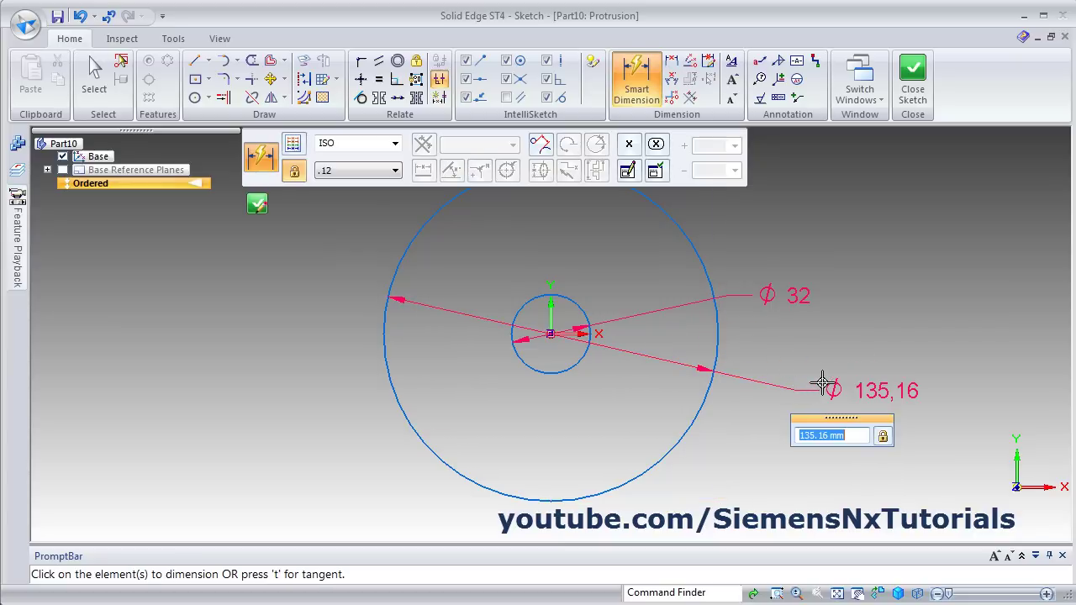
type("56")
key("Return")
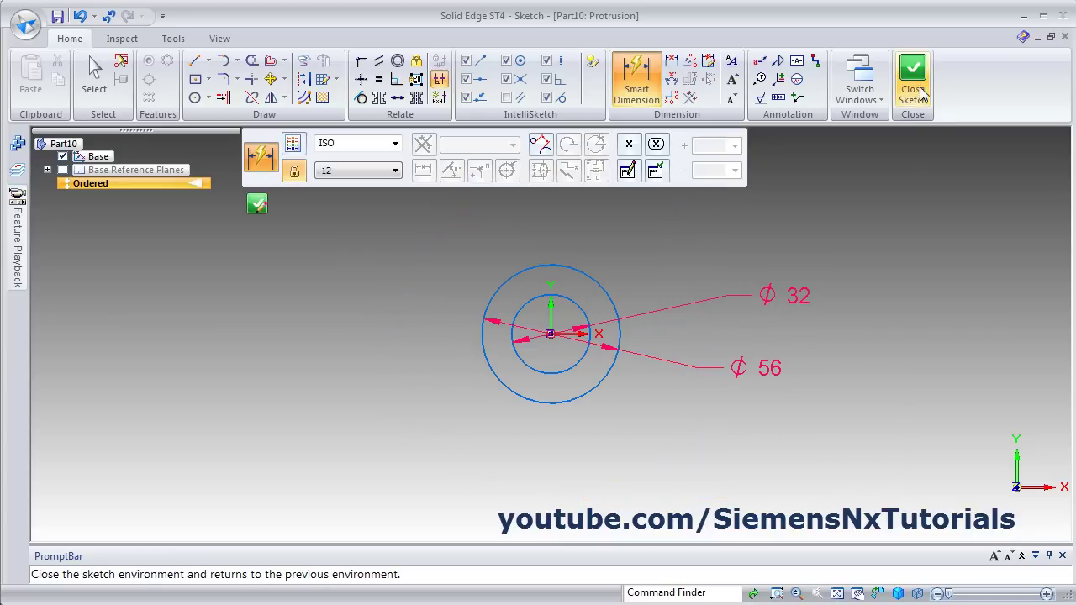
Step: Extrude the ring sketch 56 mm upward into Protrusion 1, then check the reference drawing
left_click(909, 103)
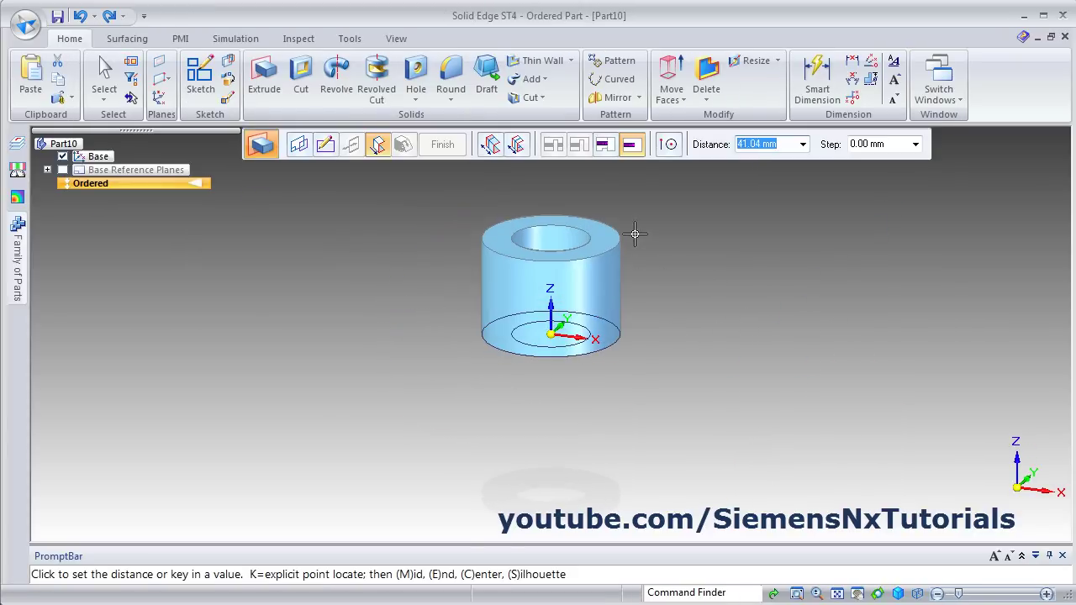
type("56")
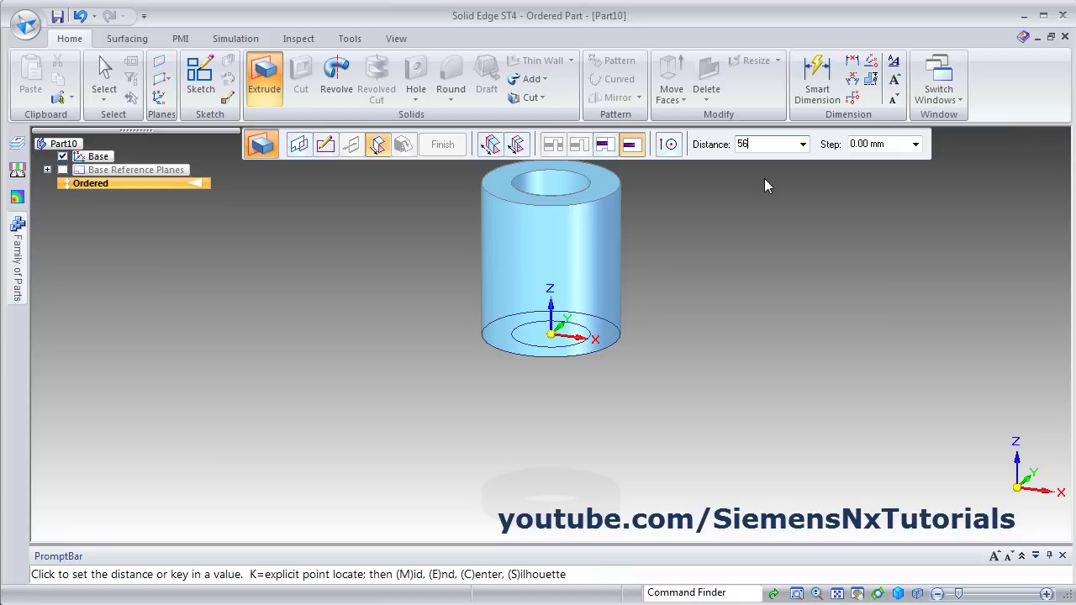
key("Return")
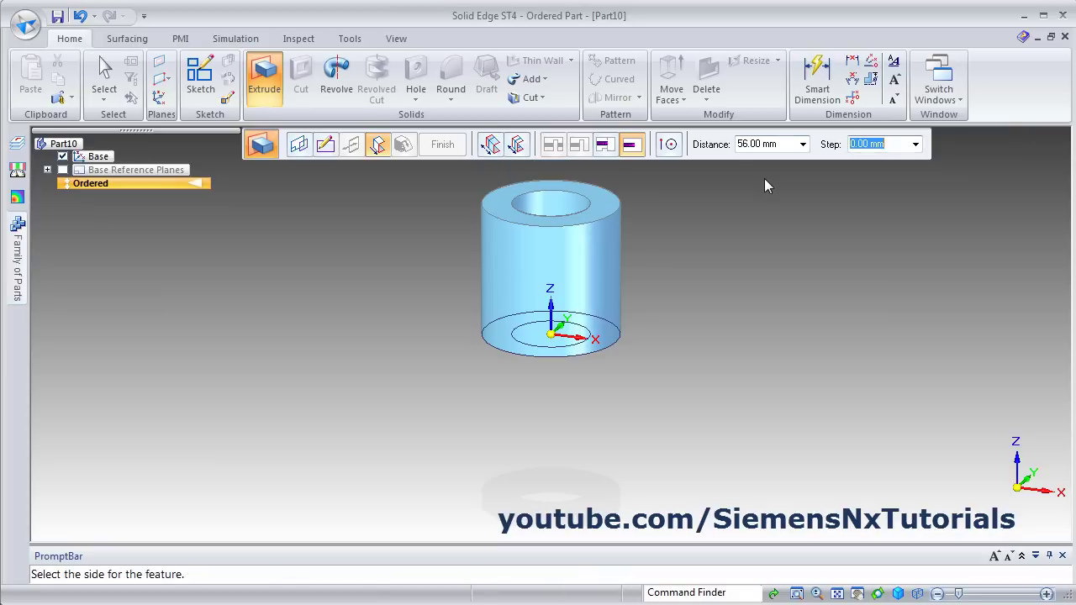
left_click(630, 213)
left_click(443, 147)
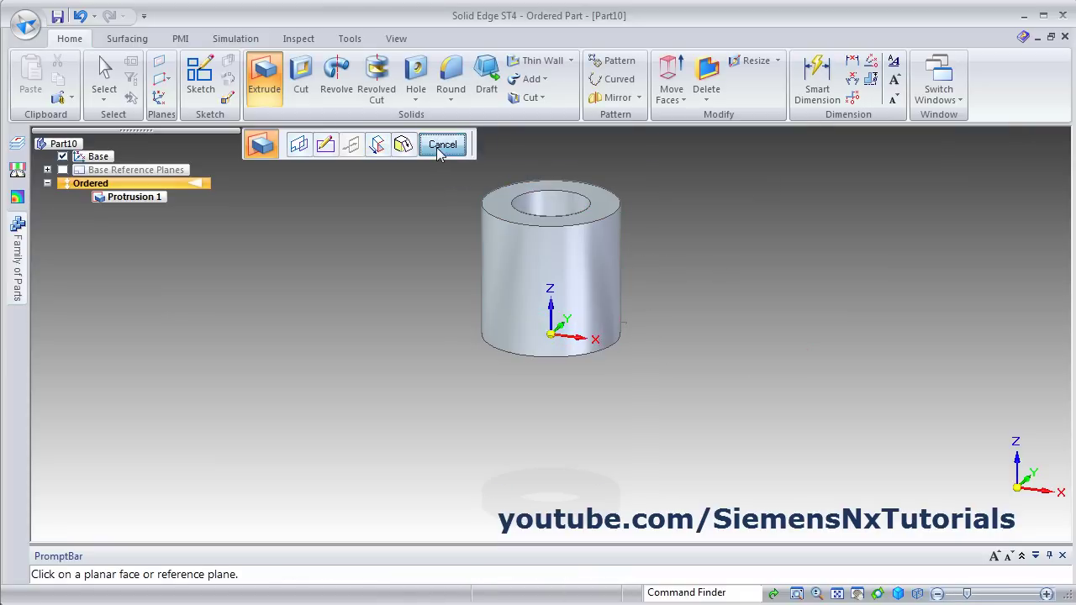
left_click(445, 148)
key("alt+Tab")
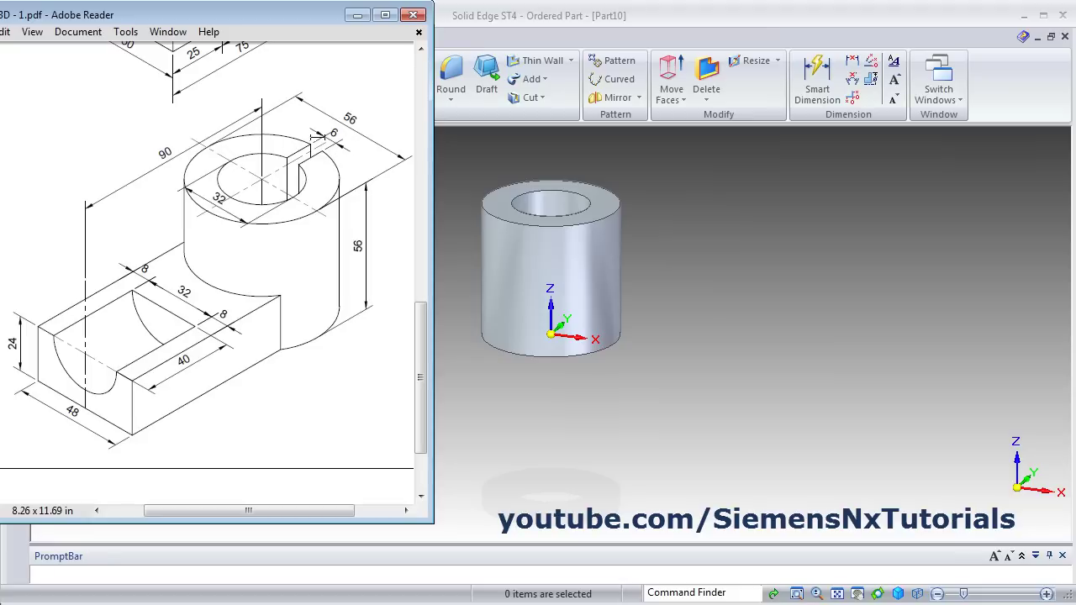
key("alt+Tab")
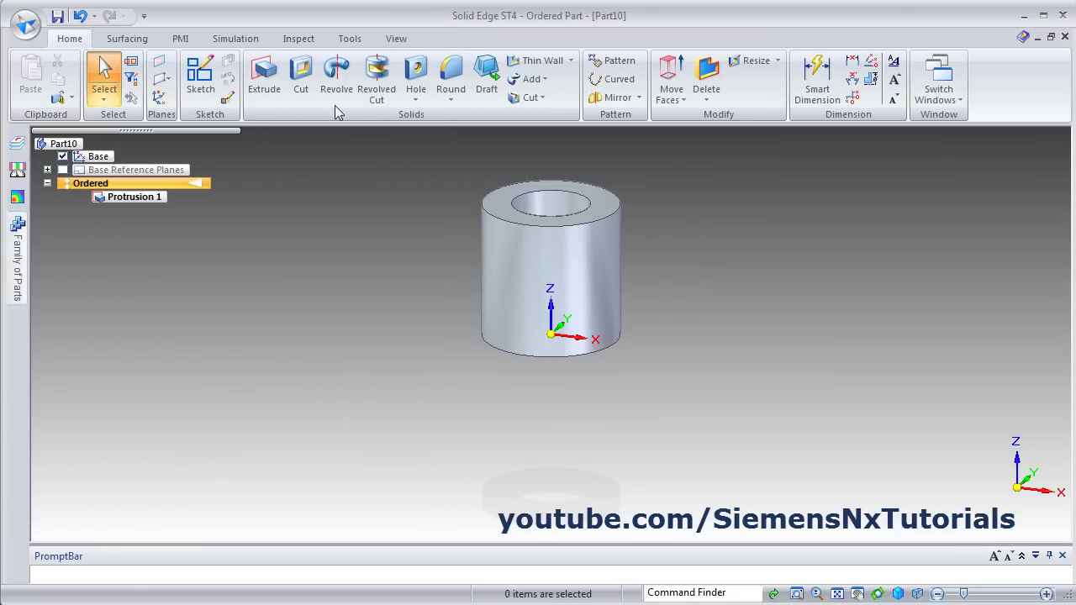
Step: Start a cut on the cylinder's top face and draw a centre-point slot rectangle on the ring
left_click(301, 82)
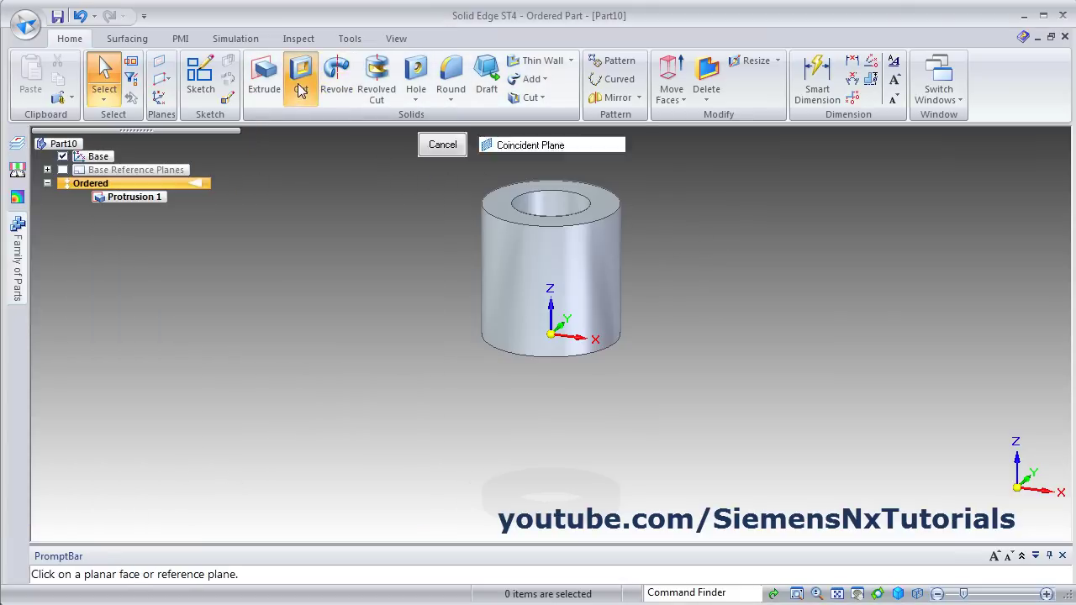
left_click(603, 205)
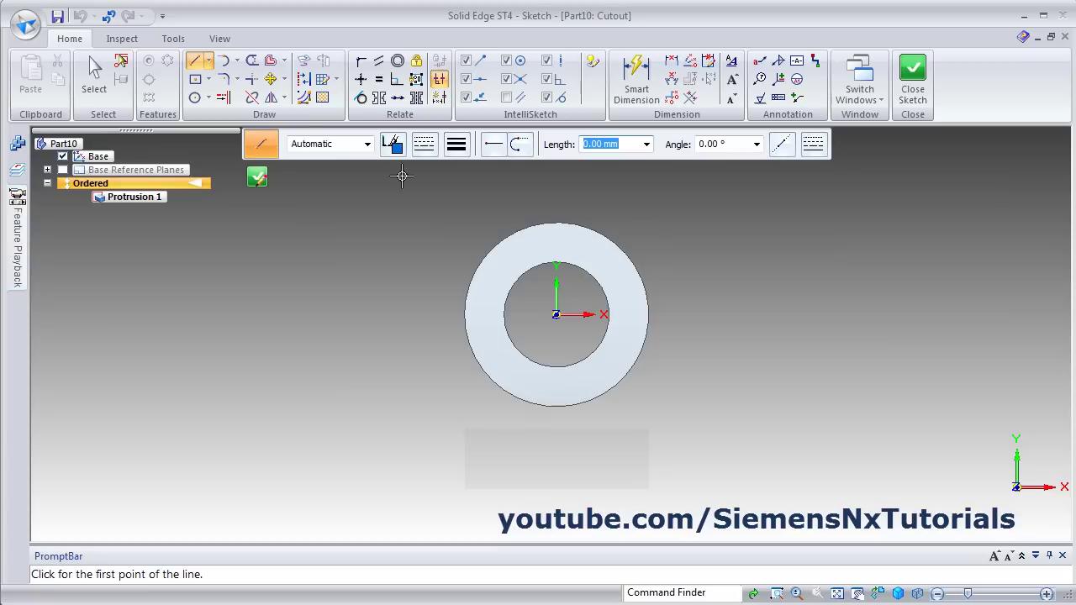
left_click(195, 79)
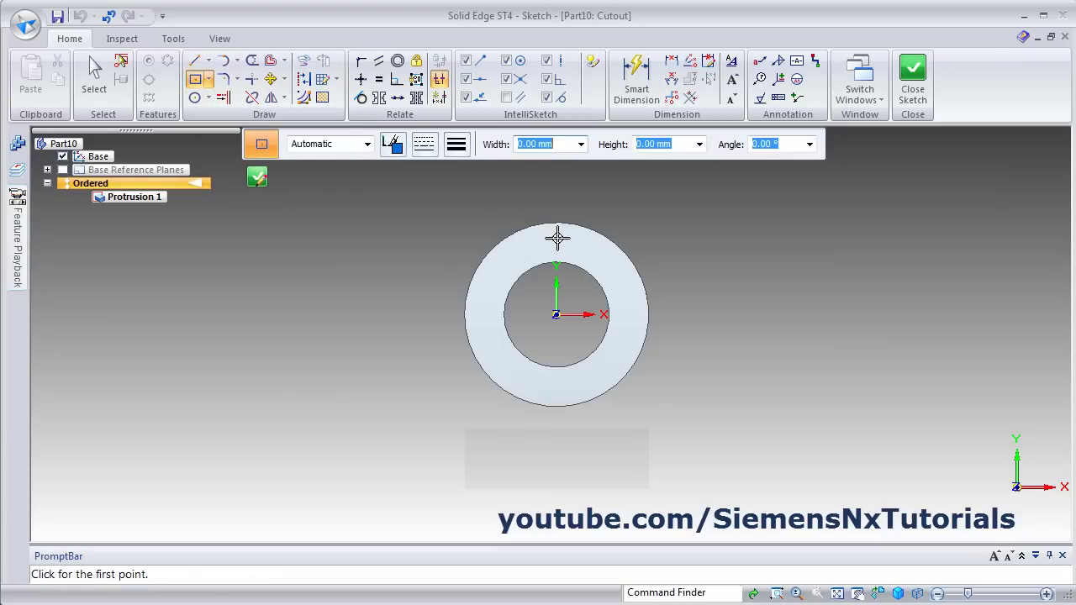
scroll(576, 234, "up", 2)
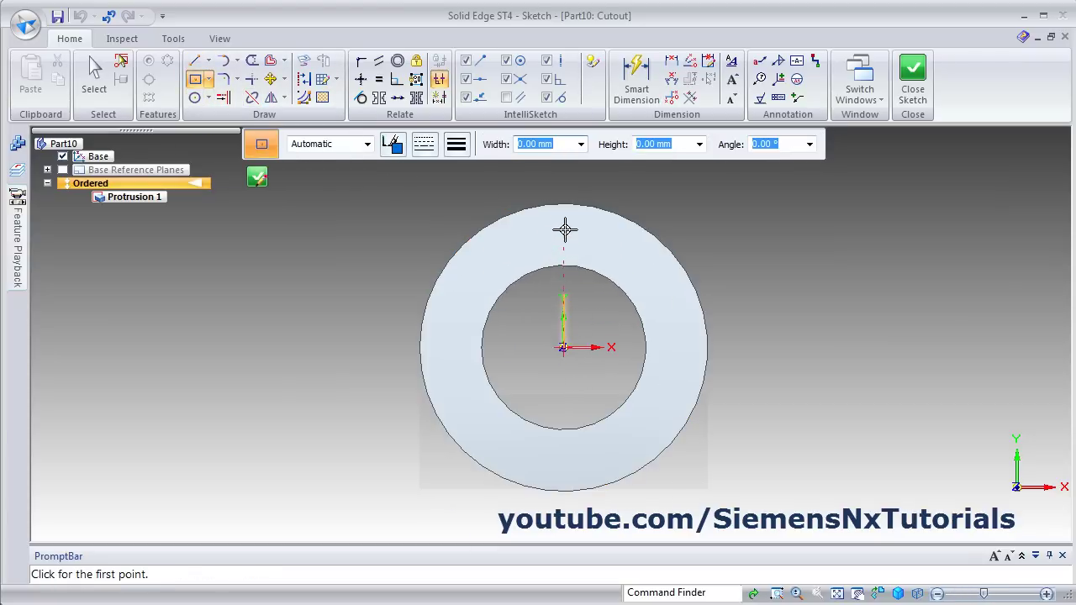
left_click(564, 235)
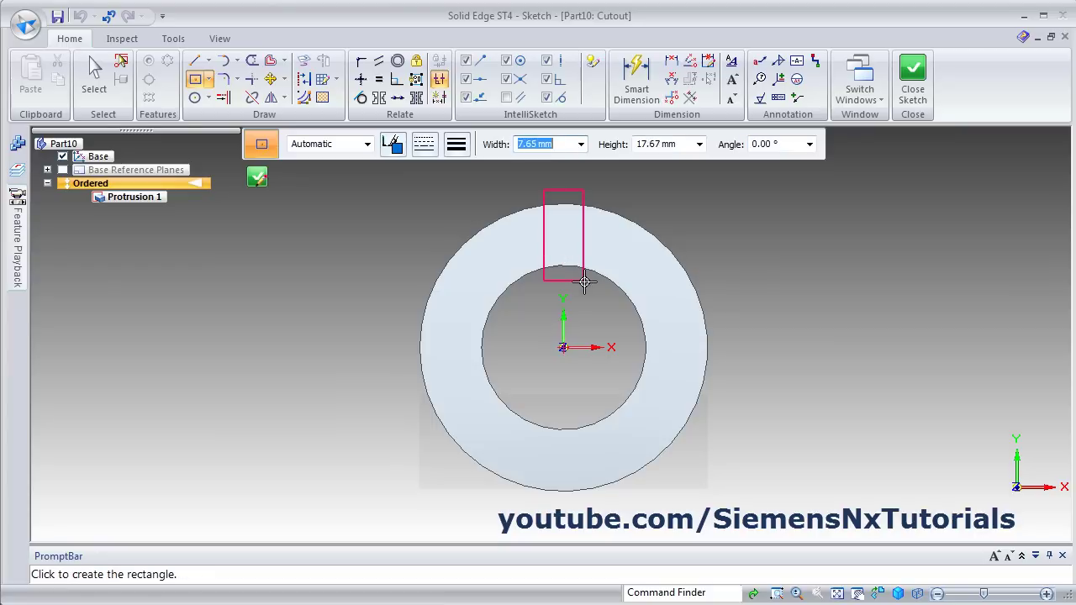
left_click(584, 282)
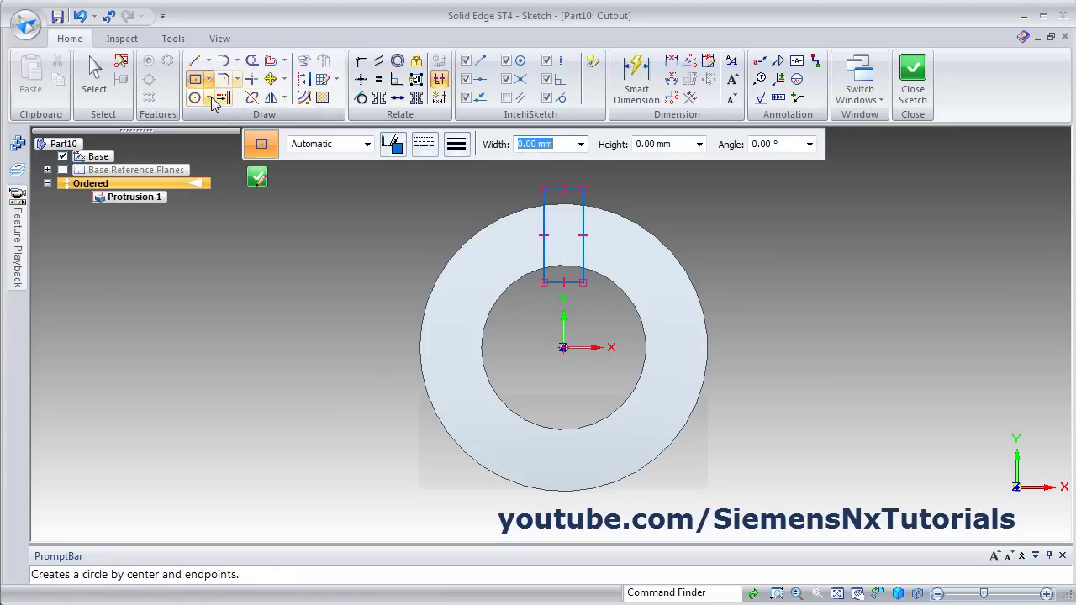
Step: Dimension the slot rectangle's width to 6 mm
left_click(635, 80)
left_click(569, 284)
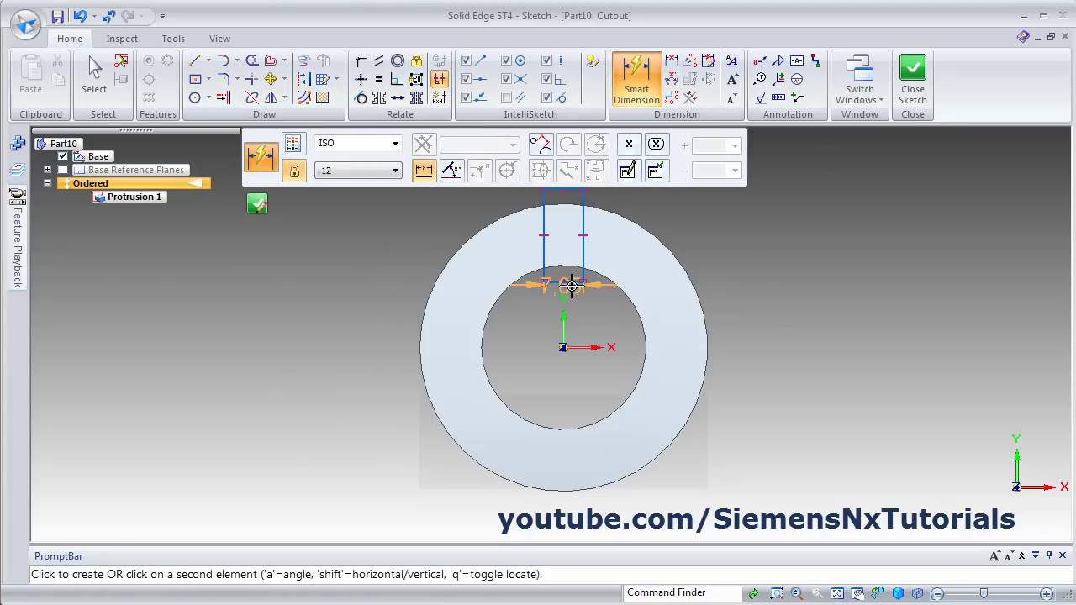
left_click(571, 389)
type("6")
key("Return")
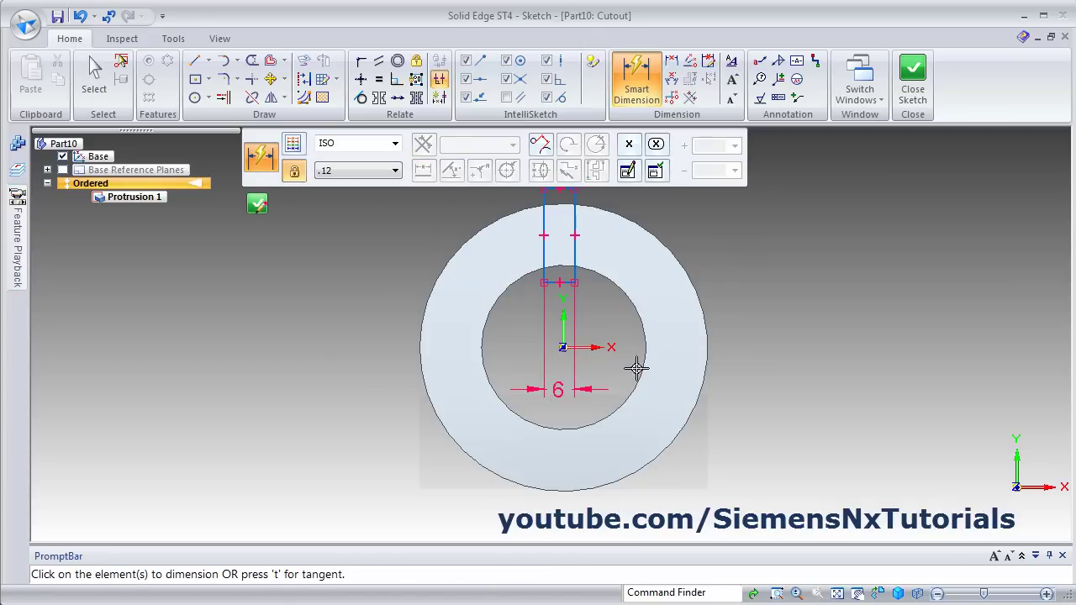
scroll(636, 368, "down", 2)
scroll(577, 243, "up", 5)
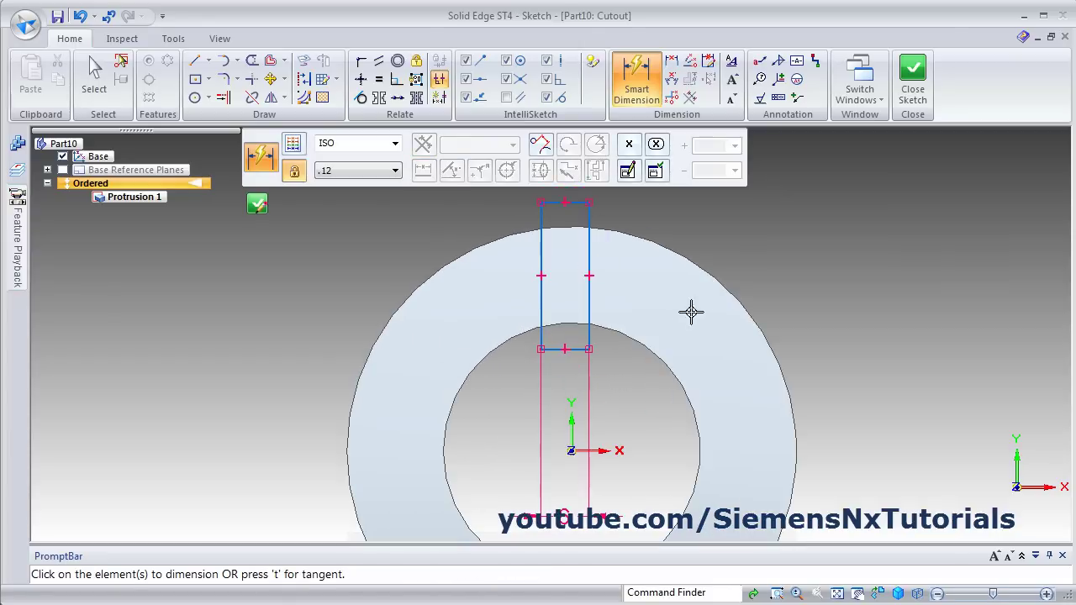
key("Escape")
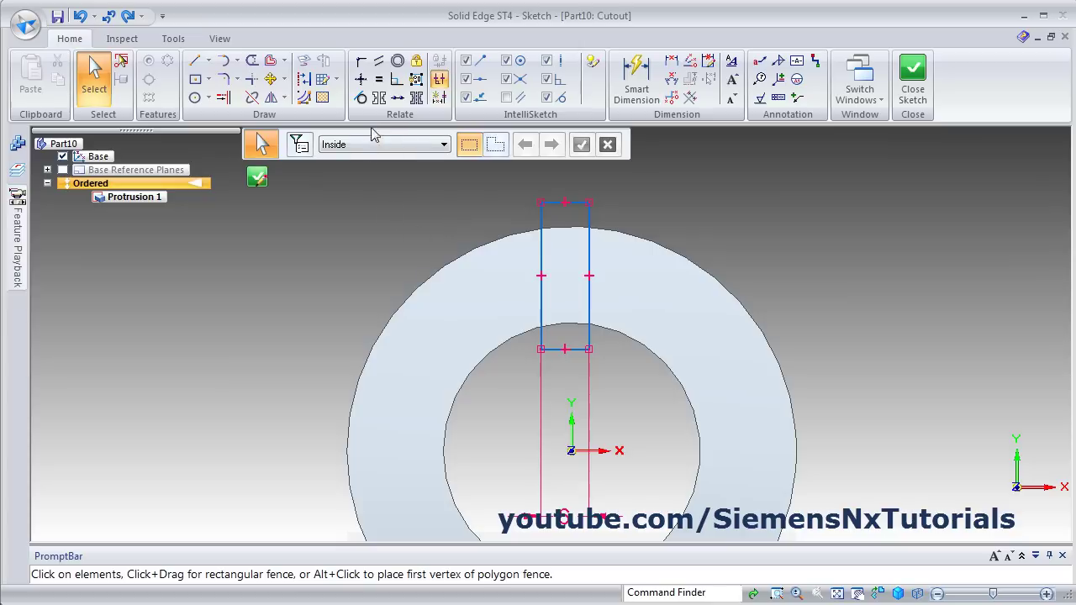
Step: Centre the slot rectangle on the vertical axis with a Symmetric relation and close the sketch
left_click(380, 98)
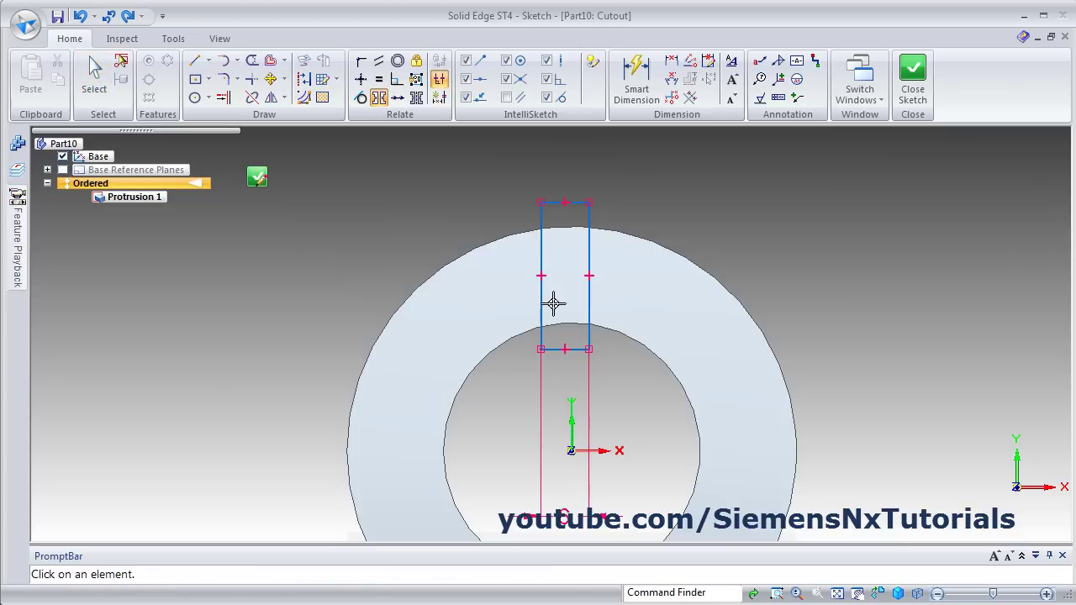
left_click(590, 293)
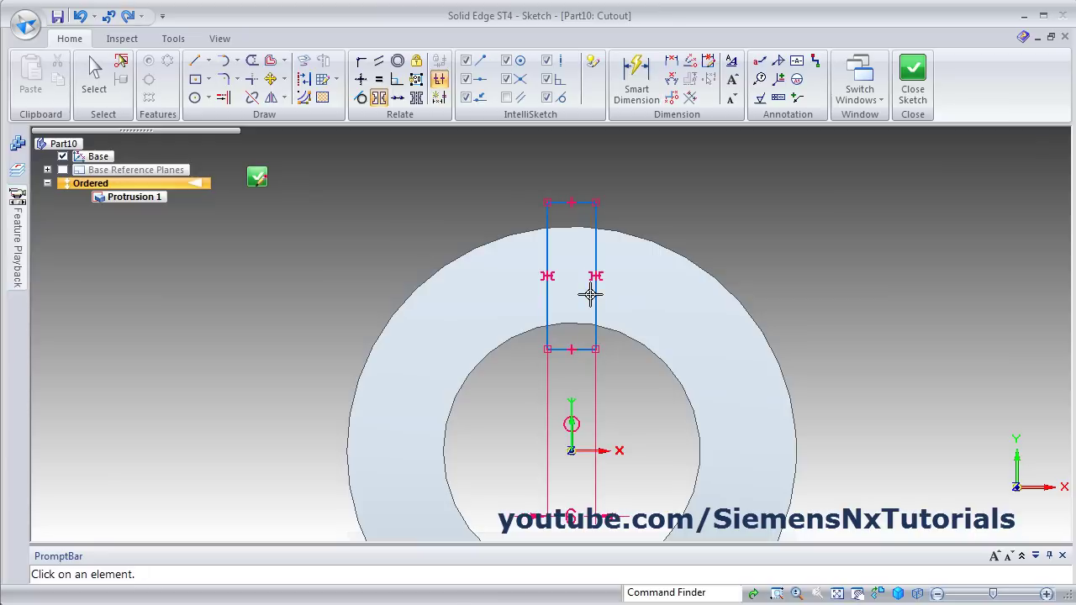
left_click(913, 93)
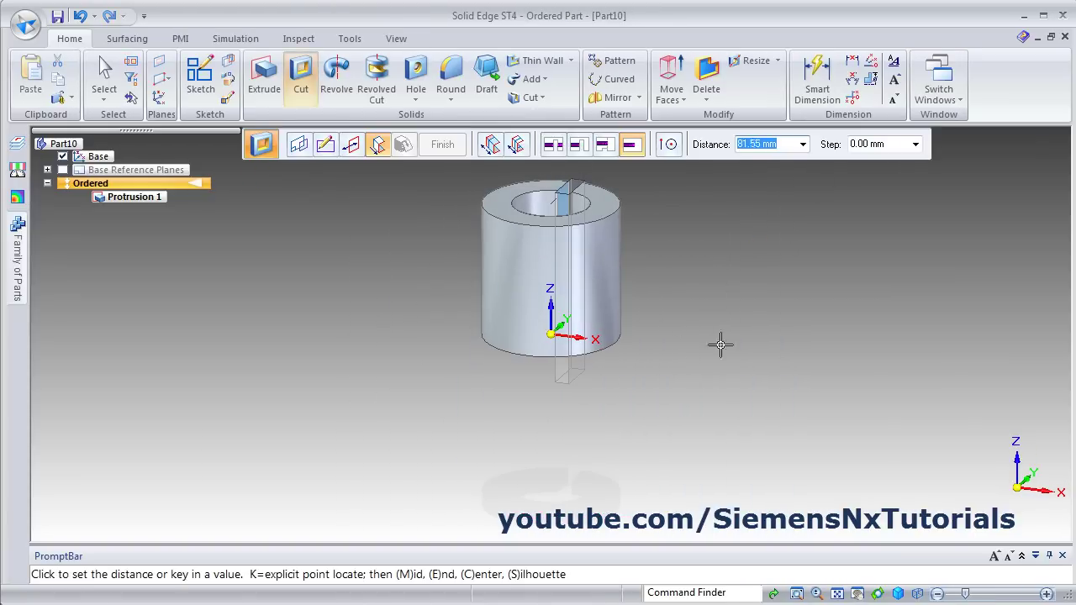
Step: Cut the slot 56 mm deep through the cylinder wall as Cutout 1
type("56")
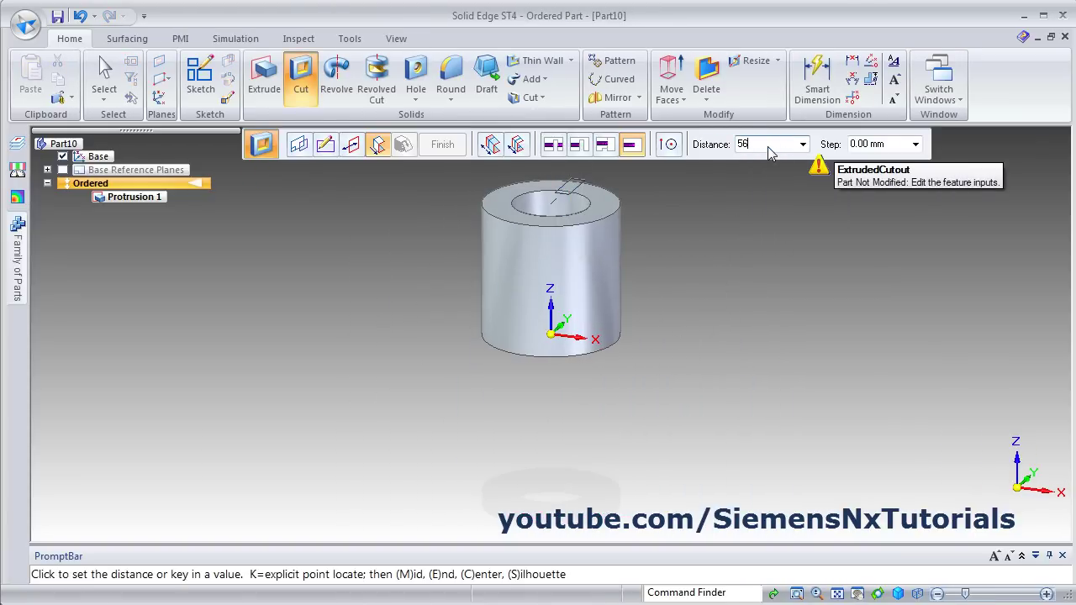
key("Tab")
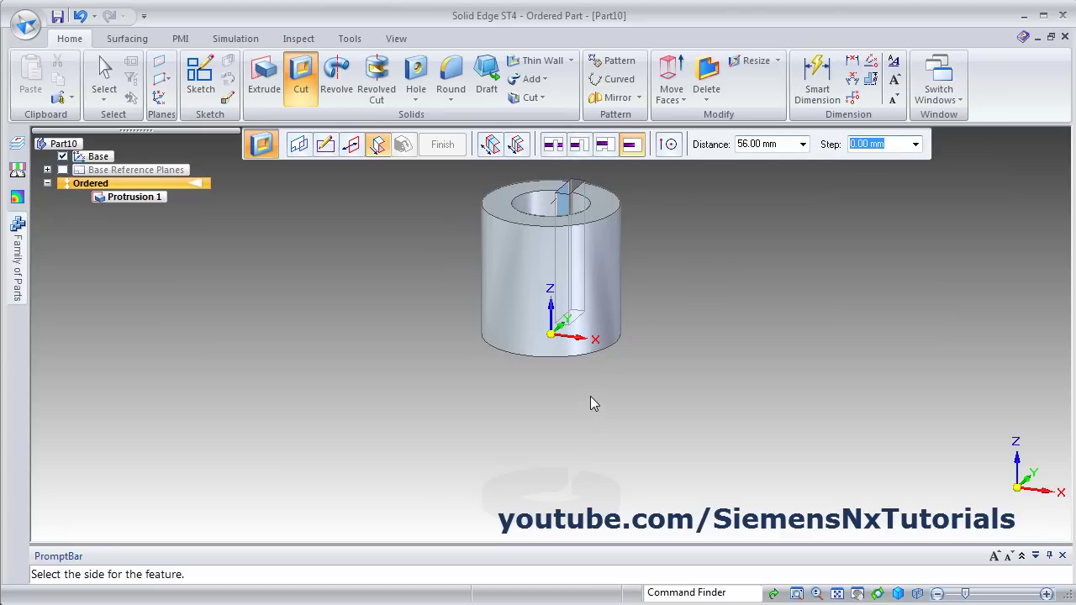
scroll(595, 385, "down", 2)
scroll(605, 378, "up", 2)
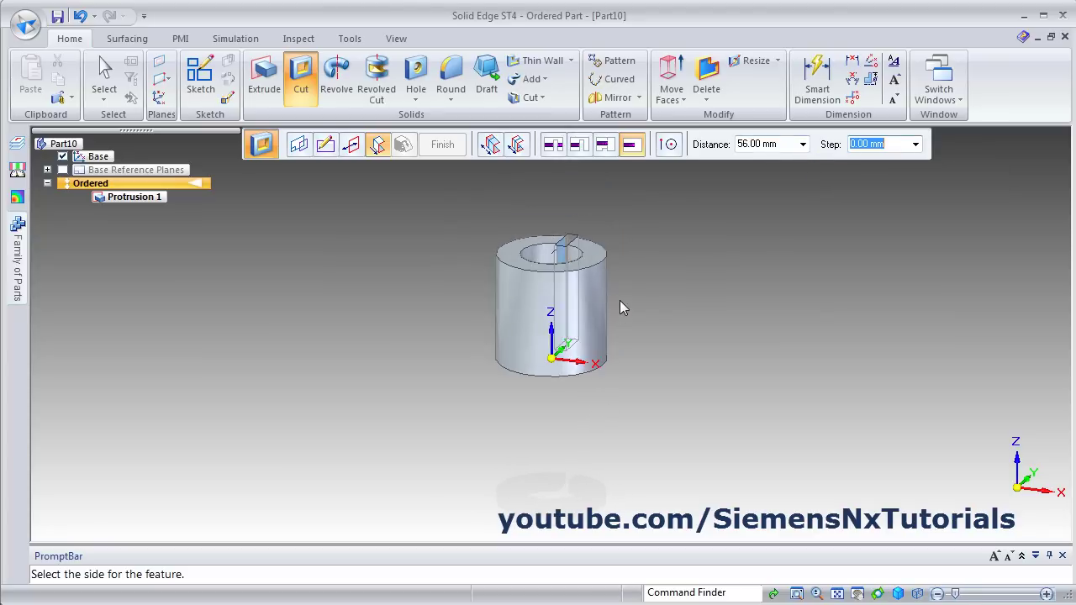
left_click(594, 460)
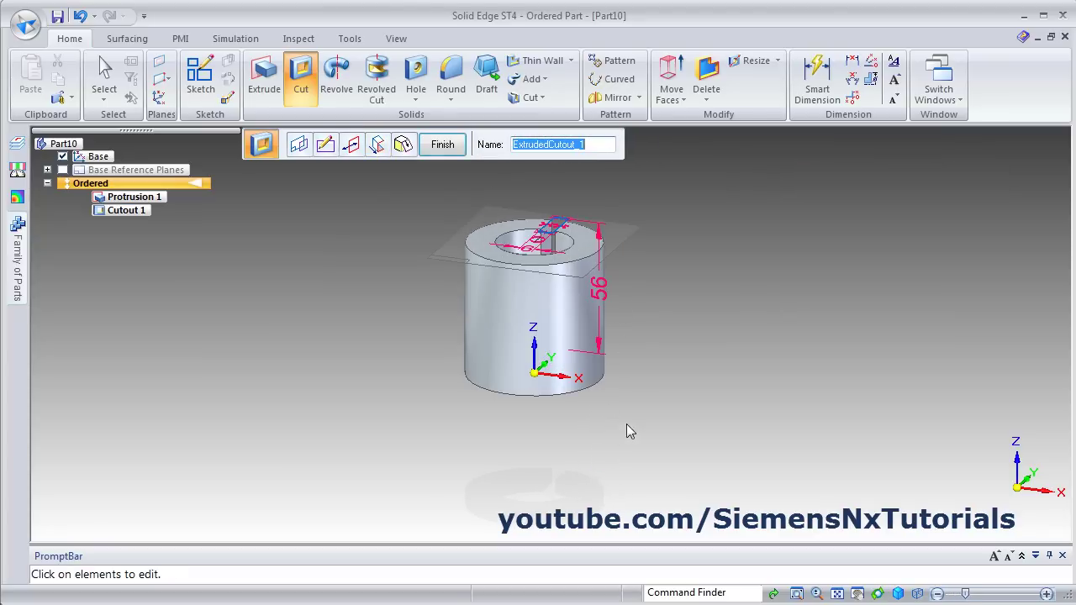
left_click(442, 144)
left_click(459, 154)
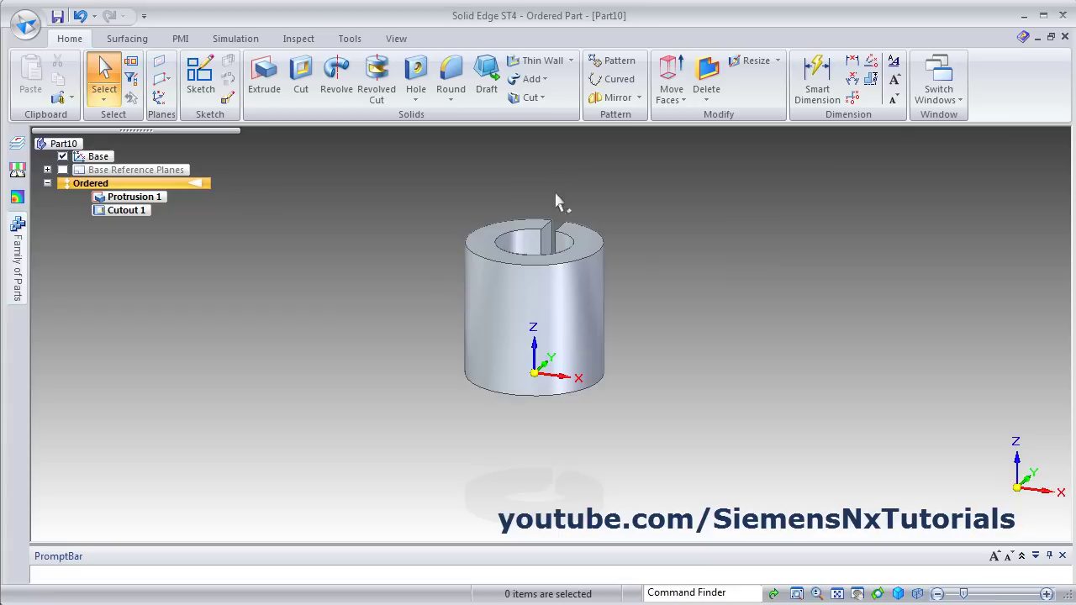
Step: Orbit to inspect the slot, return to isometric view, and check the reference drawing
middle_click_drag(560, 199, 579, 377)
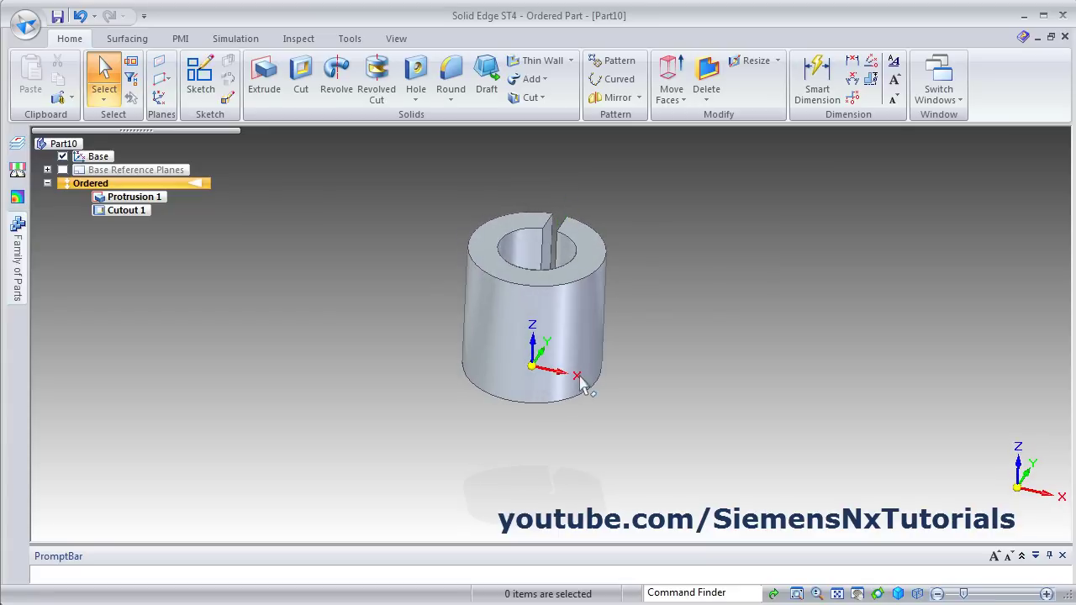
scroll(518, 398, "up", 3)
key("ctrl+i")
key("alt+Tab")
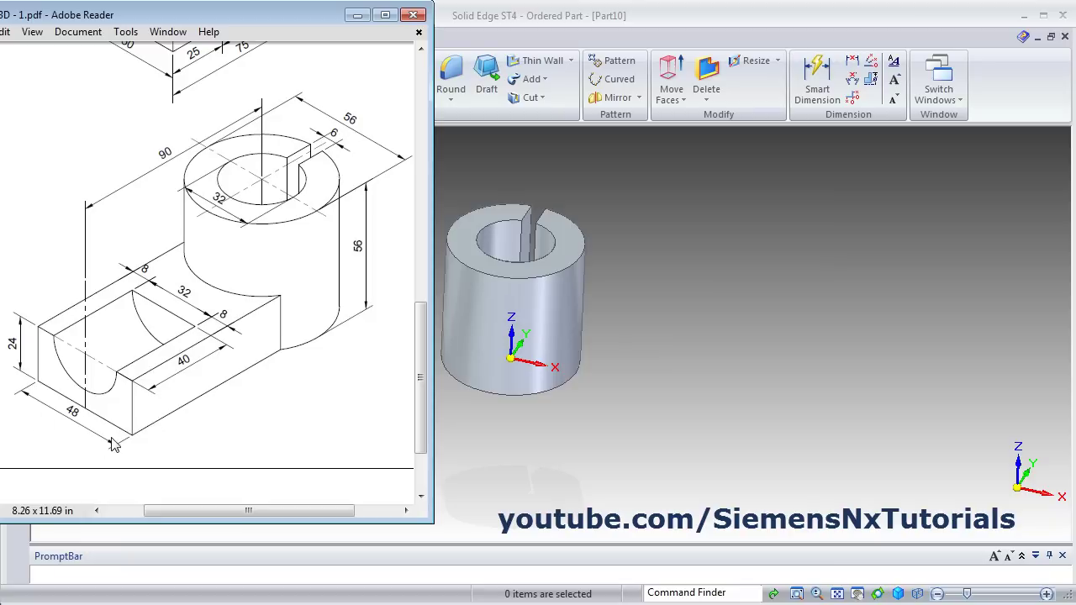
key("alt+Tab")
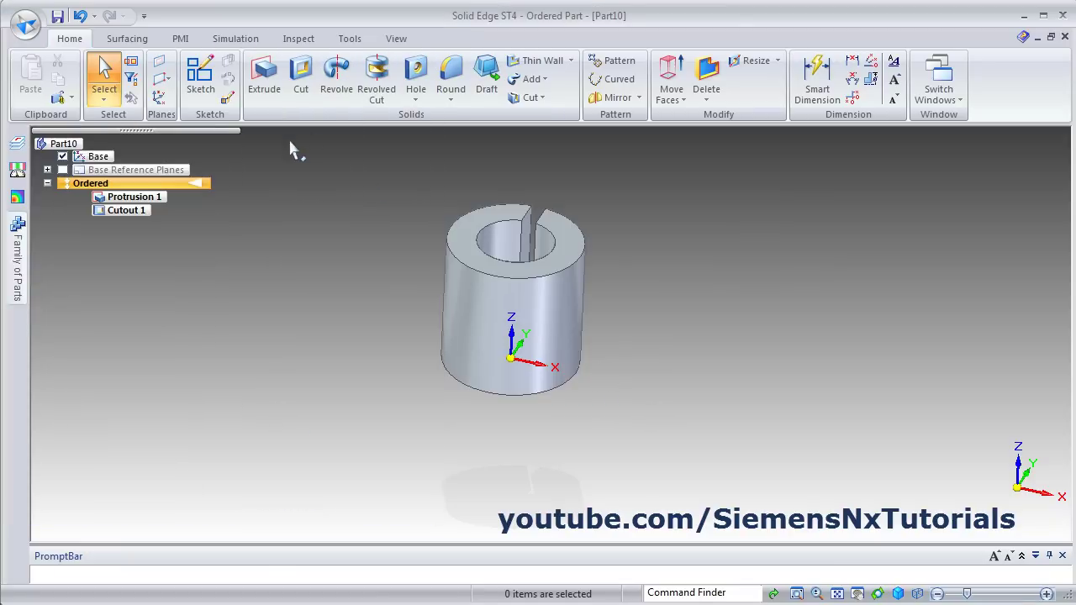
Step: Start a protrusion on the cylinder's bottom face and draw a two-point base rectangle
left_click(266, 80)
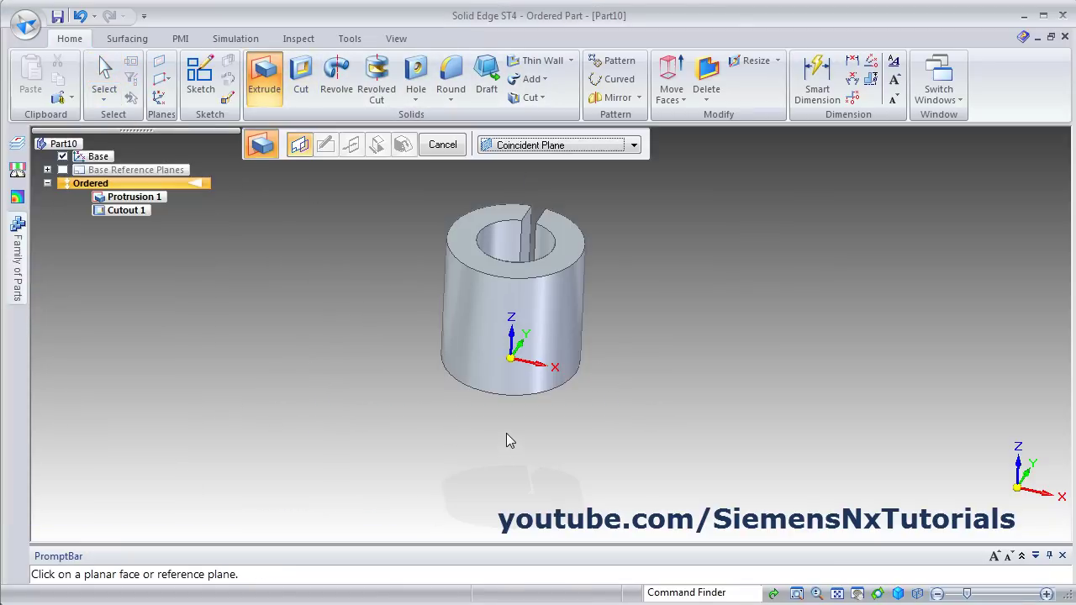
left_click(494, 390)
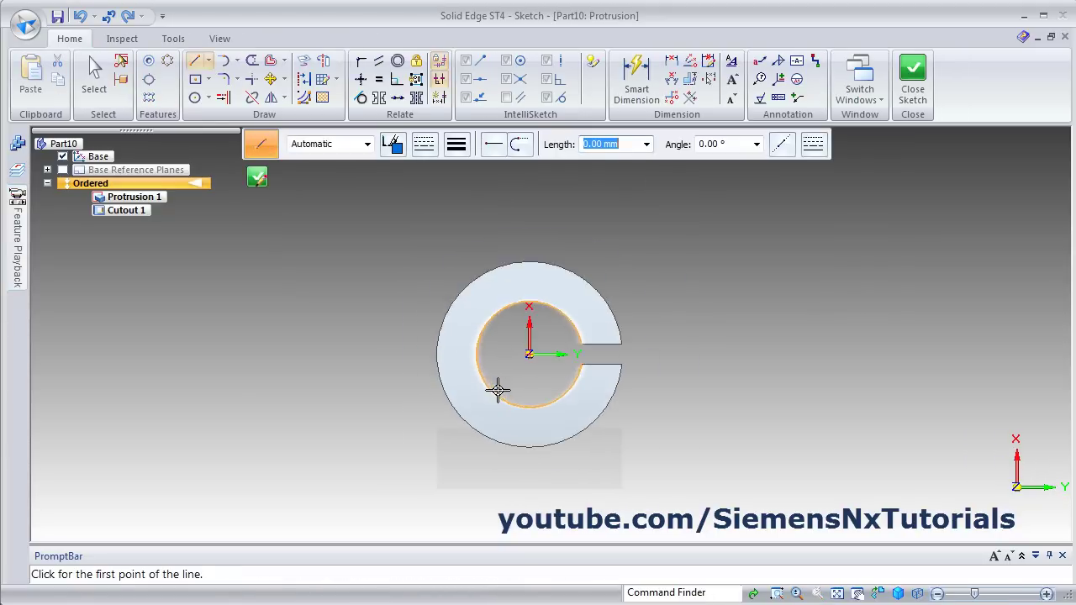
left_click(210, 80)
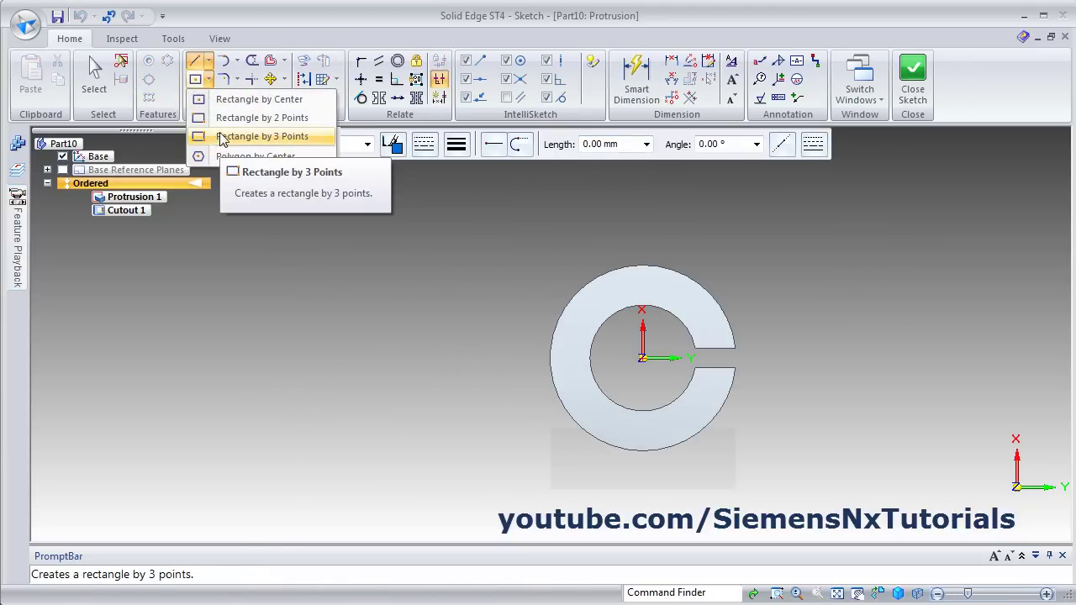
left_click(239, 118)
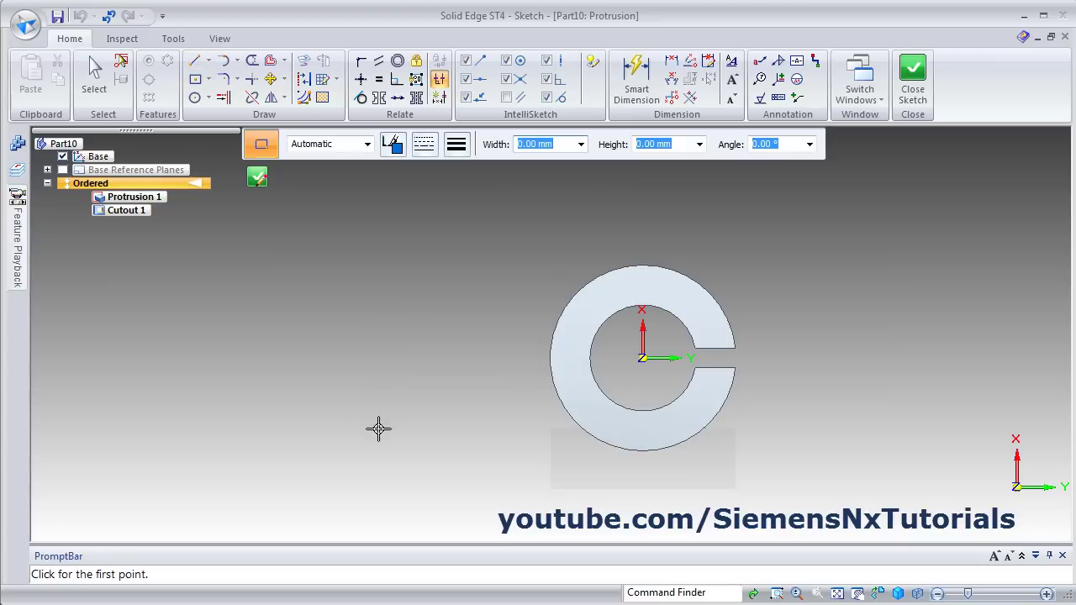
left_click(379, 429)
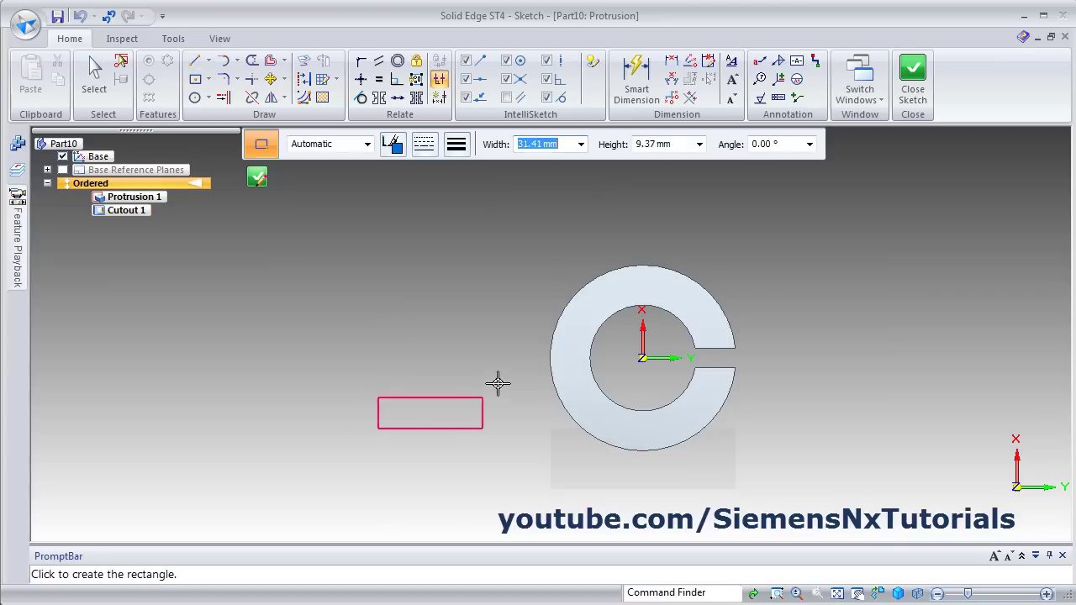
left_click(574, 267)
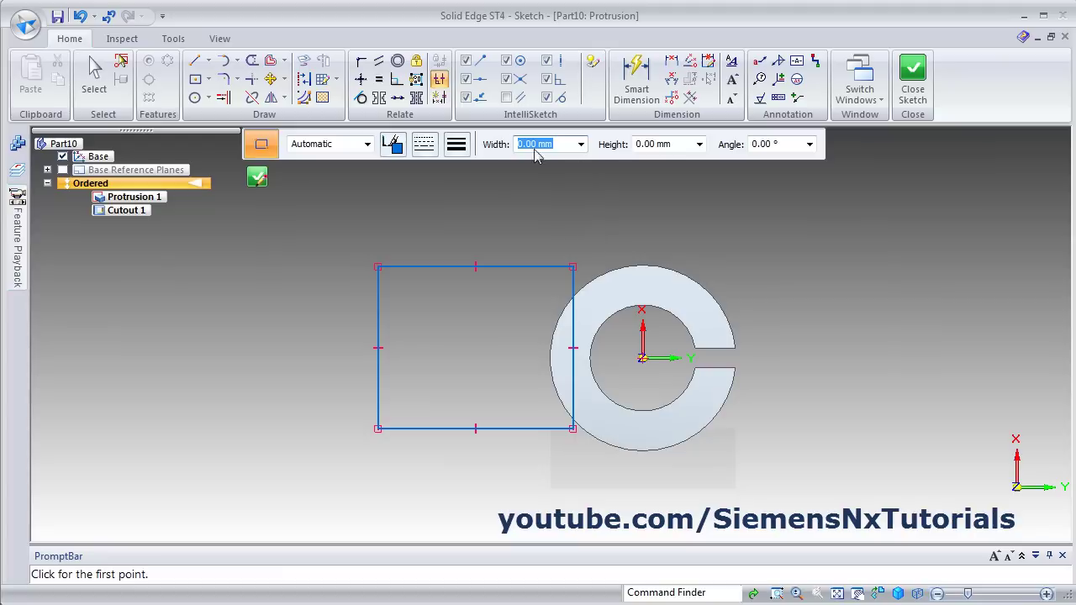
Step: Dimension the rectangle's left edge 90 mm from the cylinder's axis, then check the drawing
left_click(636, 80)
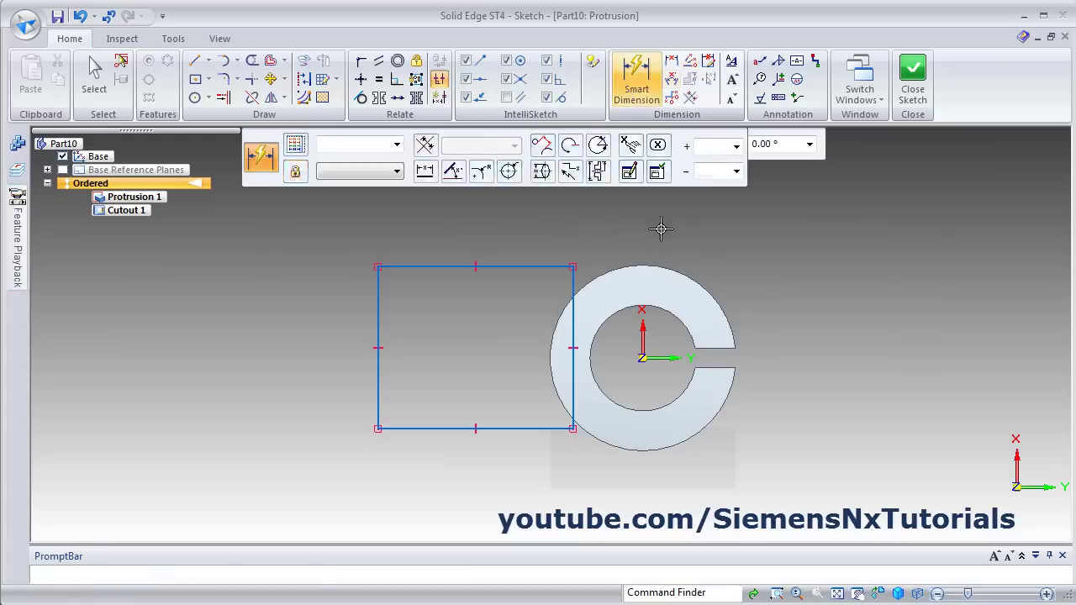
left_click(642, 339)
left_click(378, 334)
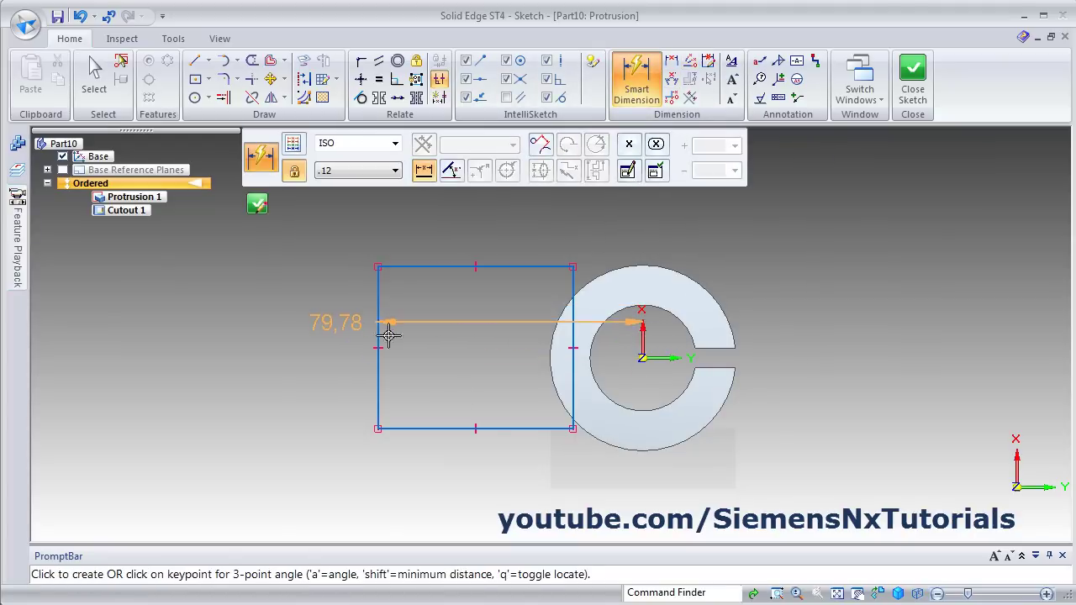
left_click(516, 493)
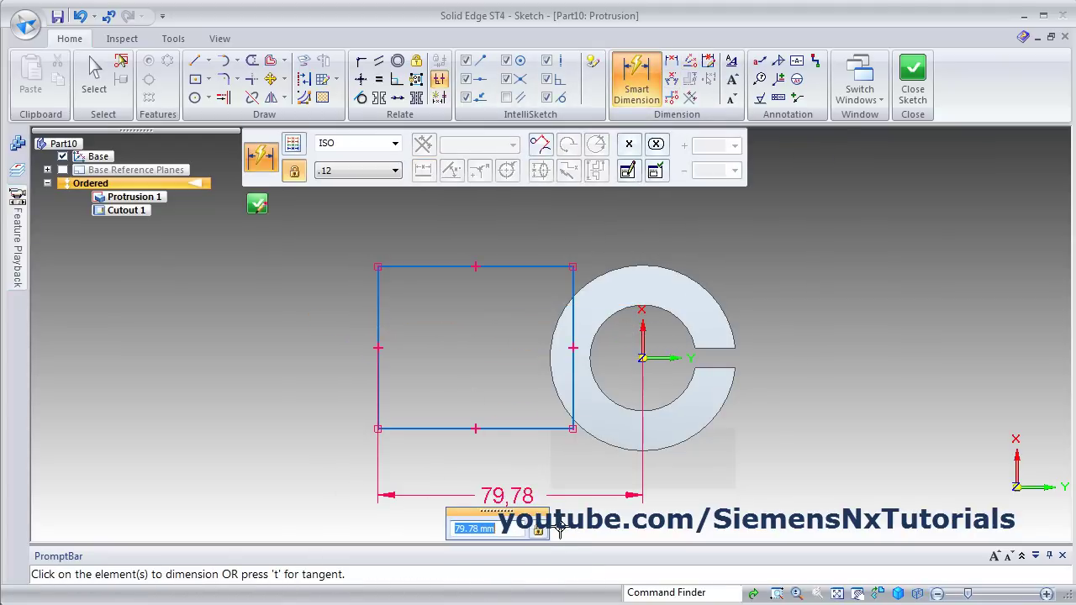
type("90")
key("Return")
key("alt+Tab")
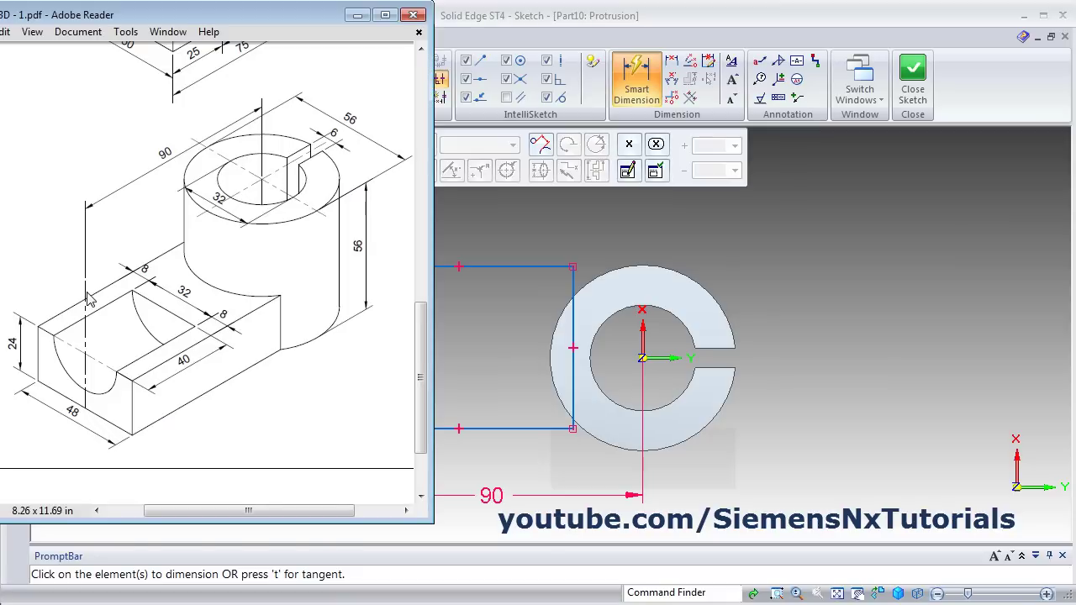
left_click(591, 21)
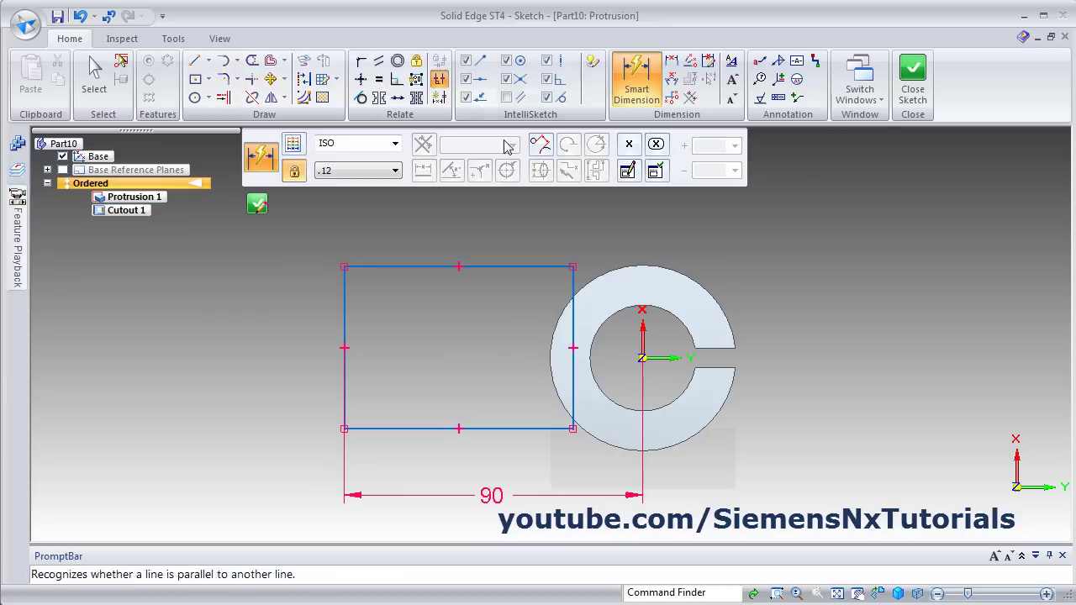
Step: Dimension the base rectangle's left edge to a 48 mm height
left_click(344, 361)
left_click(284, 346)
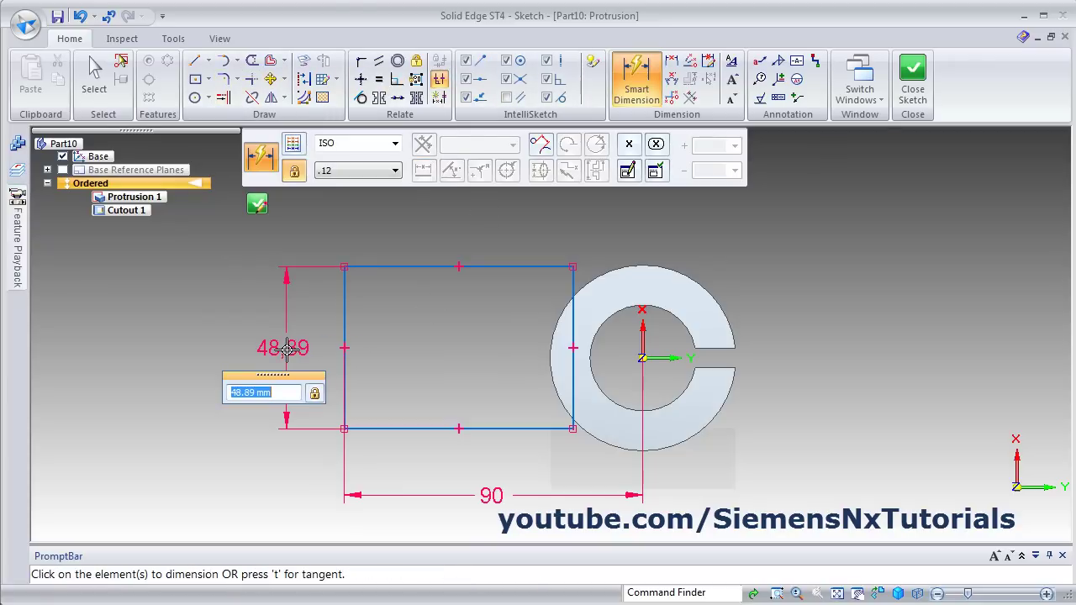
type("48")
key("Return")
left_click(586, 374)
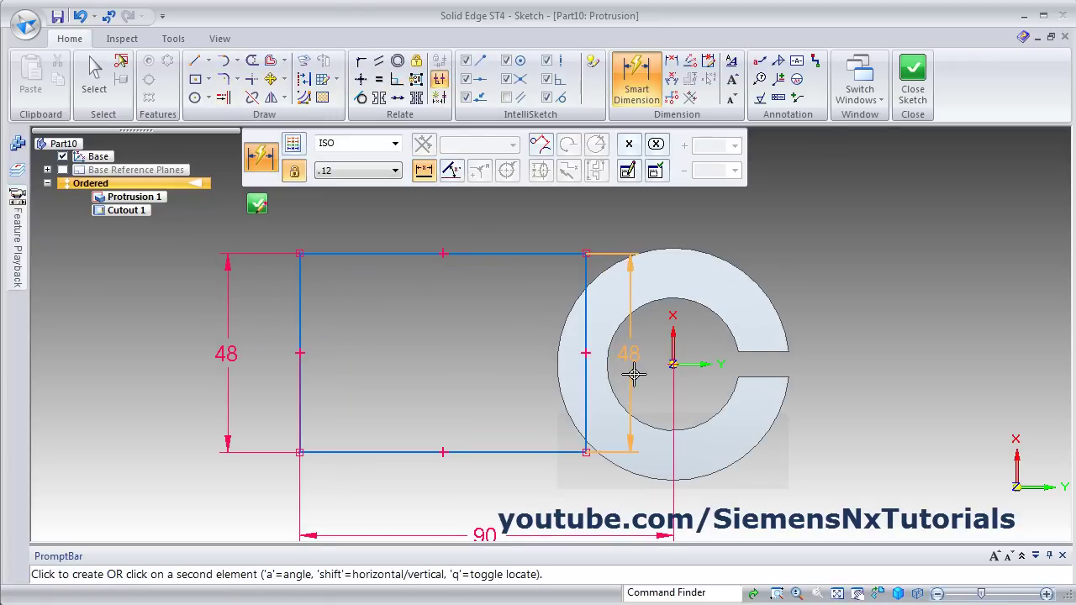
key("Escape")
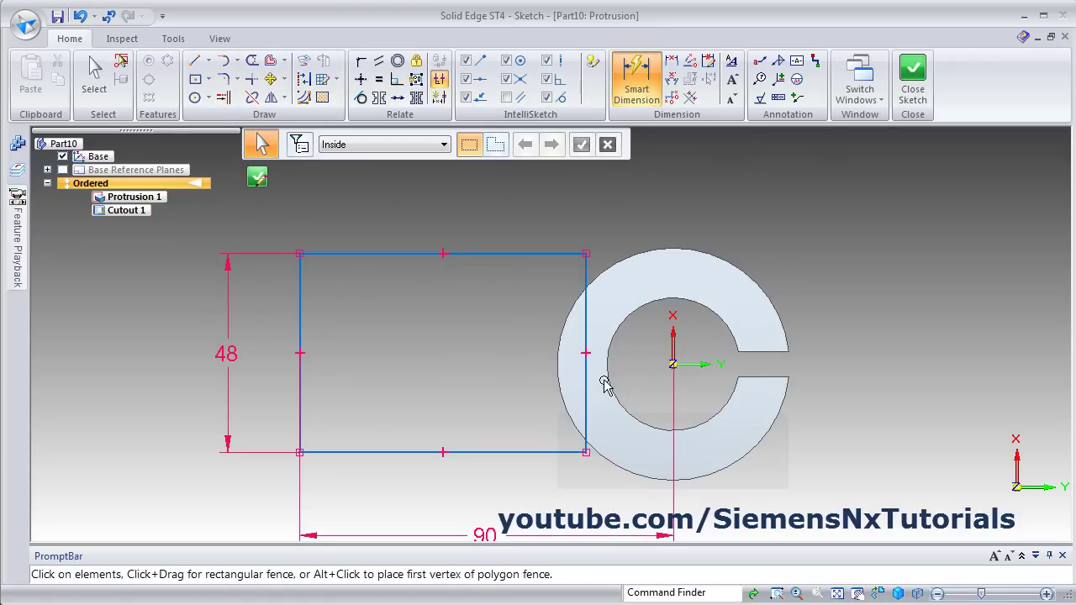
Step: Drag the rectangle's right edge further into the cylinder
left_click(586, 378)
left_click_drag(612, 385, 643, 377)
left_click(509, 377)
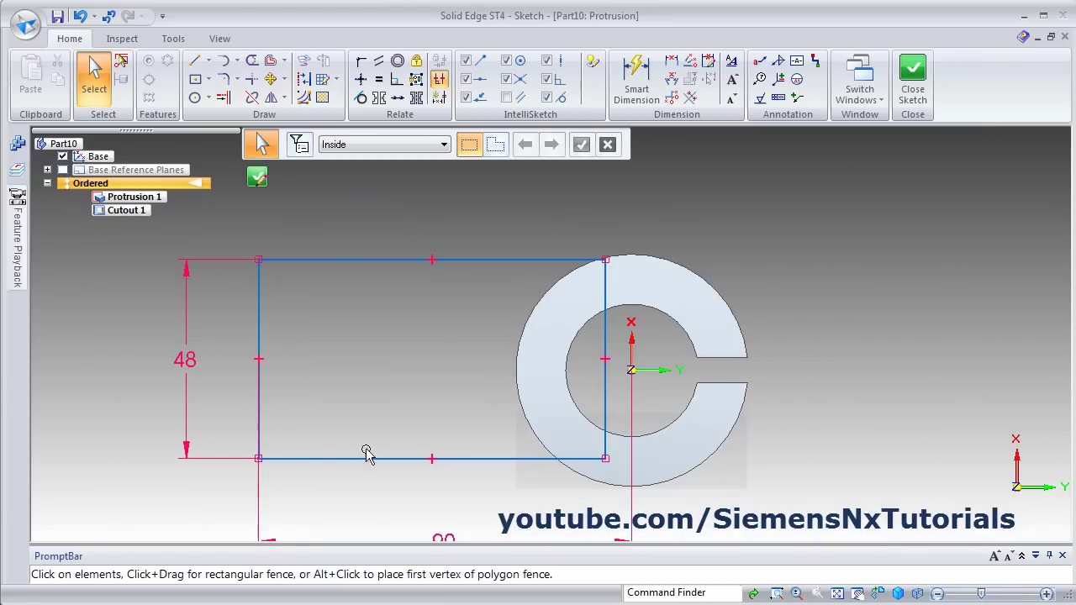
Step: Make the rectangle's top and bottom lines symmetric about the cylinder's horizontal axis
left_click(379, 99)
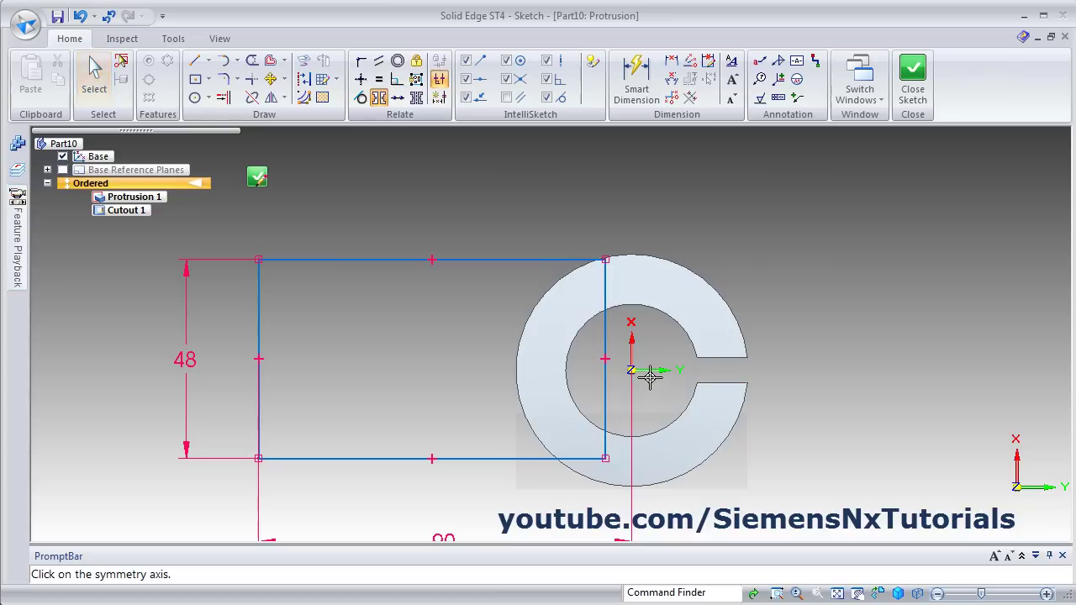
left_click(501, 262)
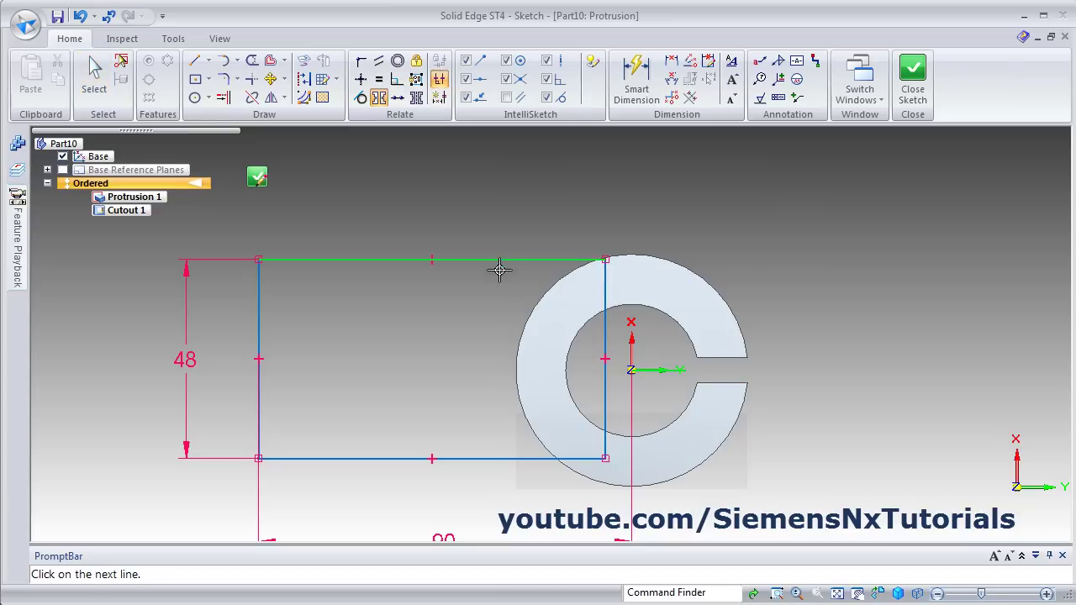
left_click(489, 455)
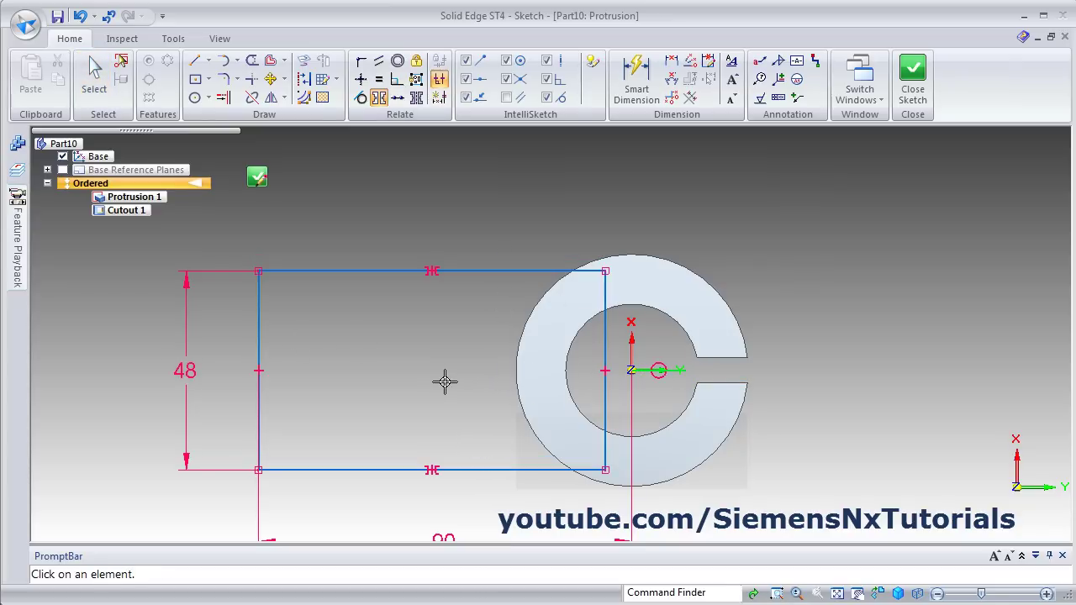
key("Escape")
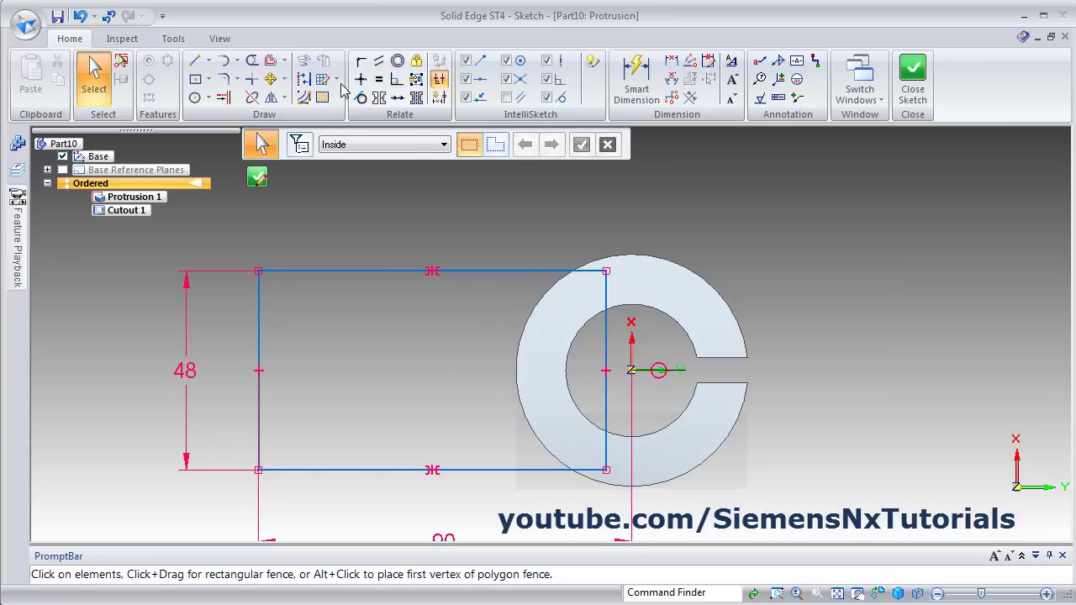
Step: Draw a circle centred on the cylinder's axis through its outer edge
left_click(195, 99)
left_click(631, 369)
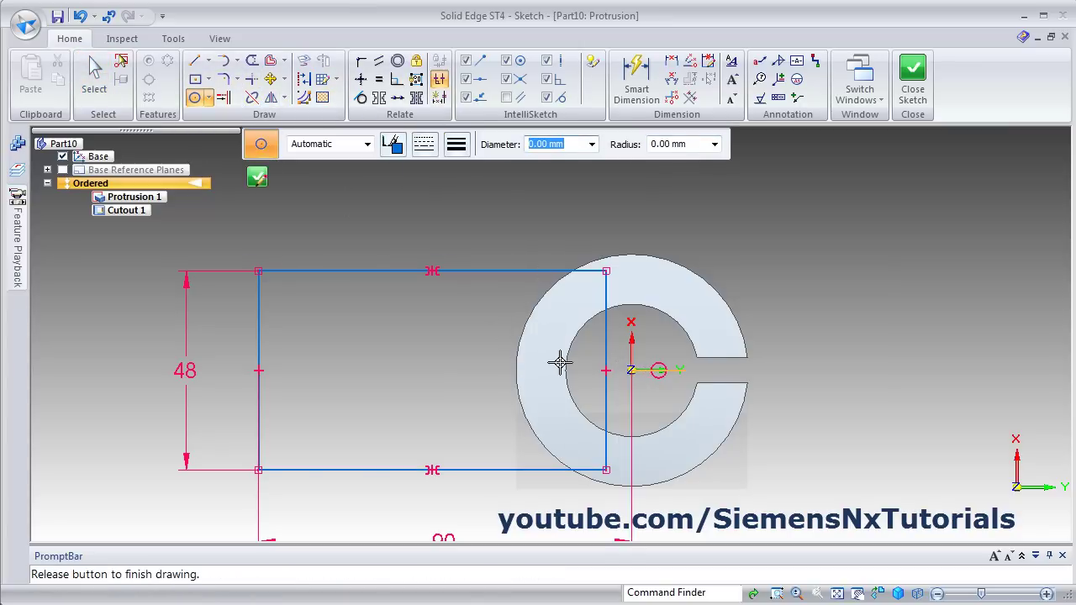
left_click(516, 361)
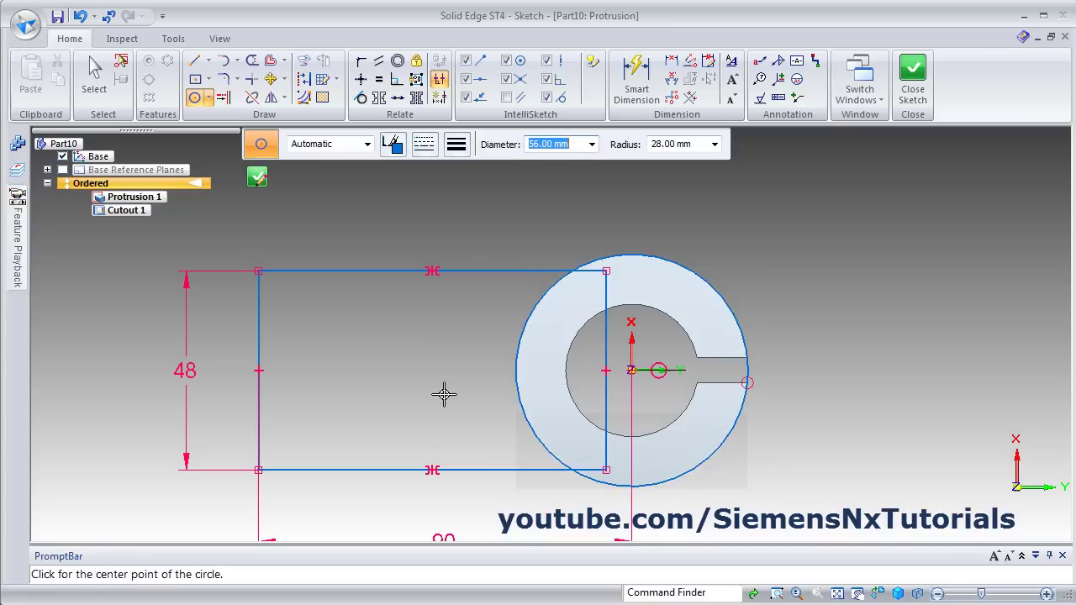
Step: Trim the excess outer arc, the rectangle's right edge and edge stubs, then close the sketch
left_click(254, 62)
left_click(611, 249)
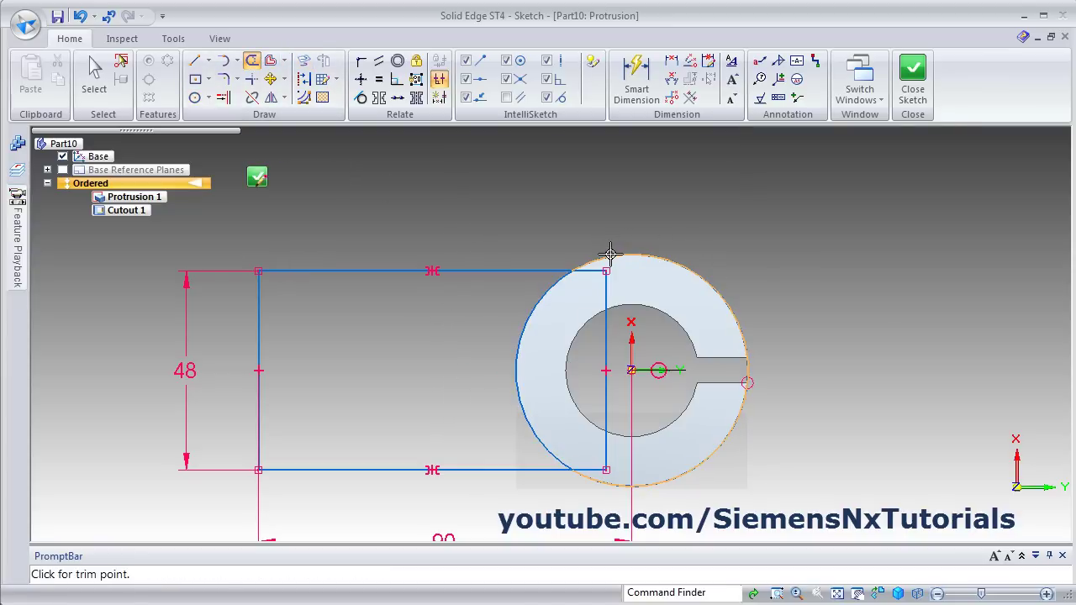
left_click(607, 433)
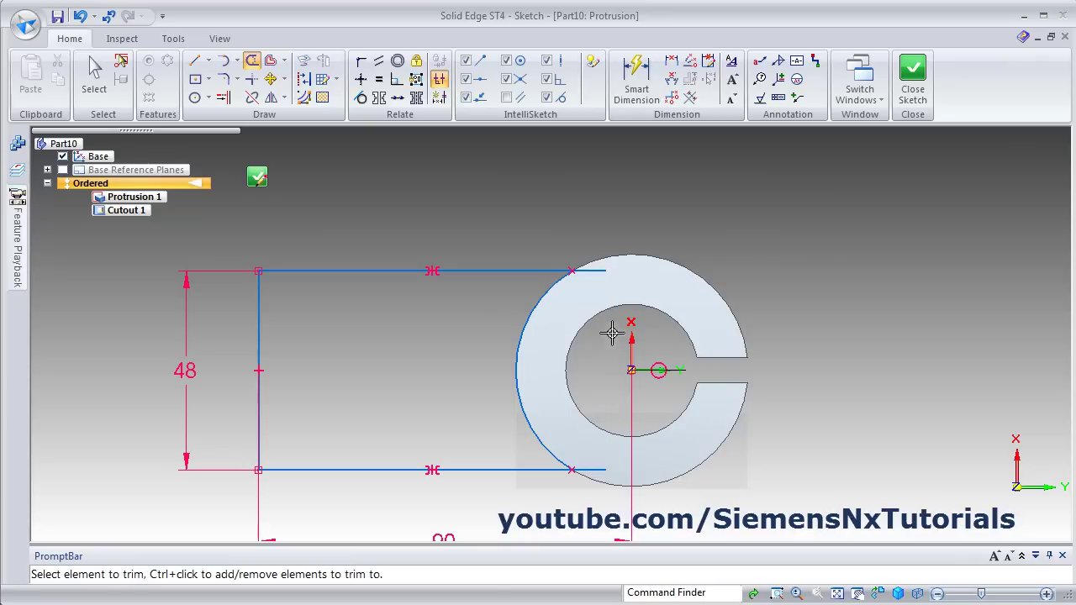
left_click(595, 271)
left_click(589, 469)
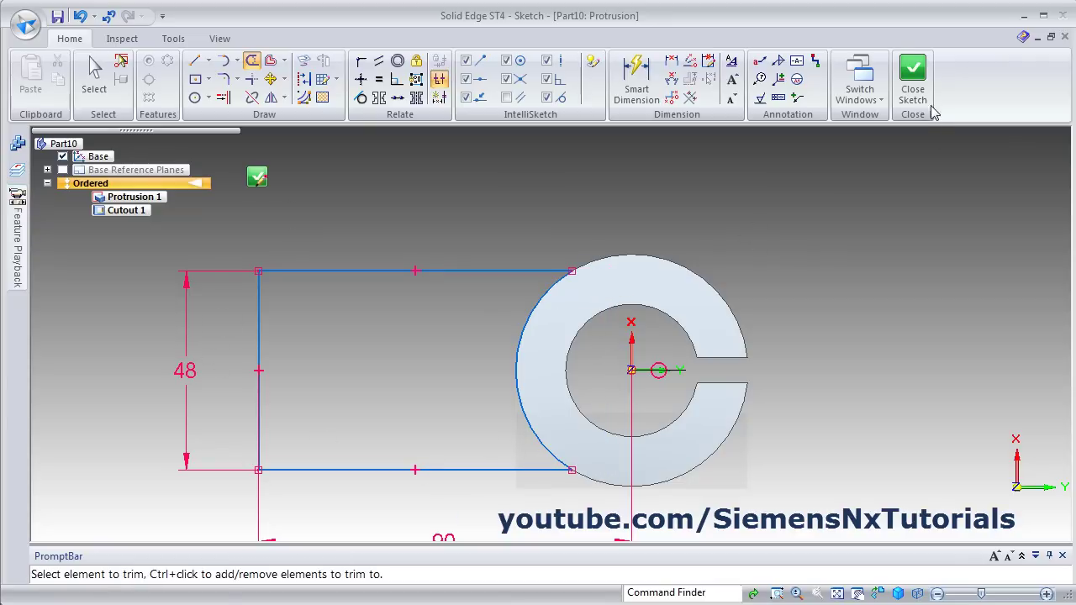
left_click(913, 82)
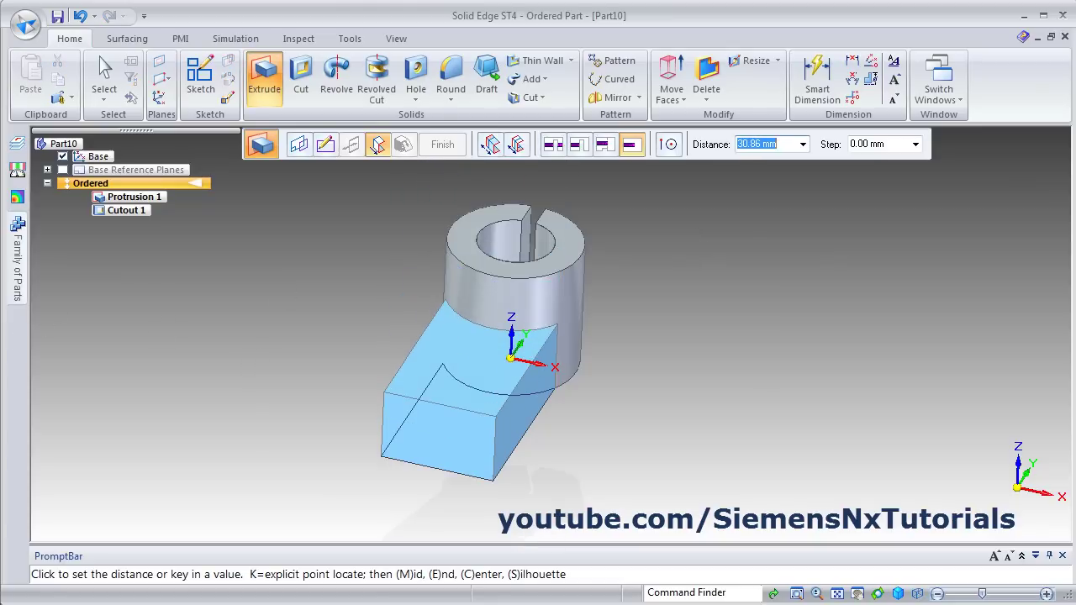
Step: Check the drawing for the base thickness and extrude the profile 24 mm to one side
key("alt+Tab")
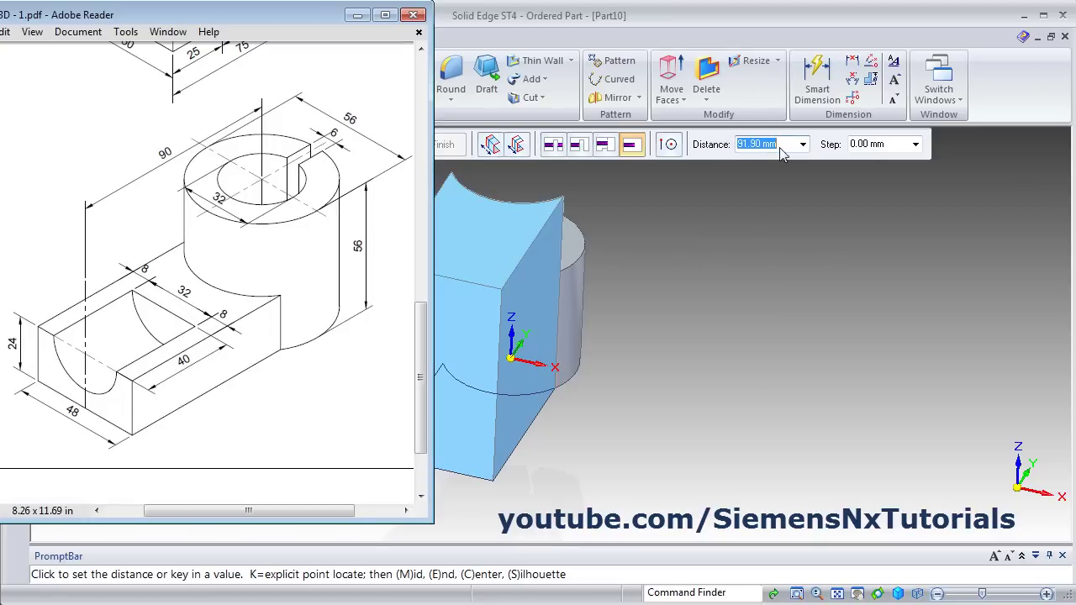
left_click(787, 149)
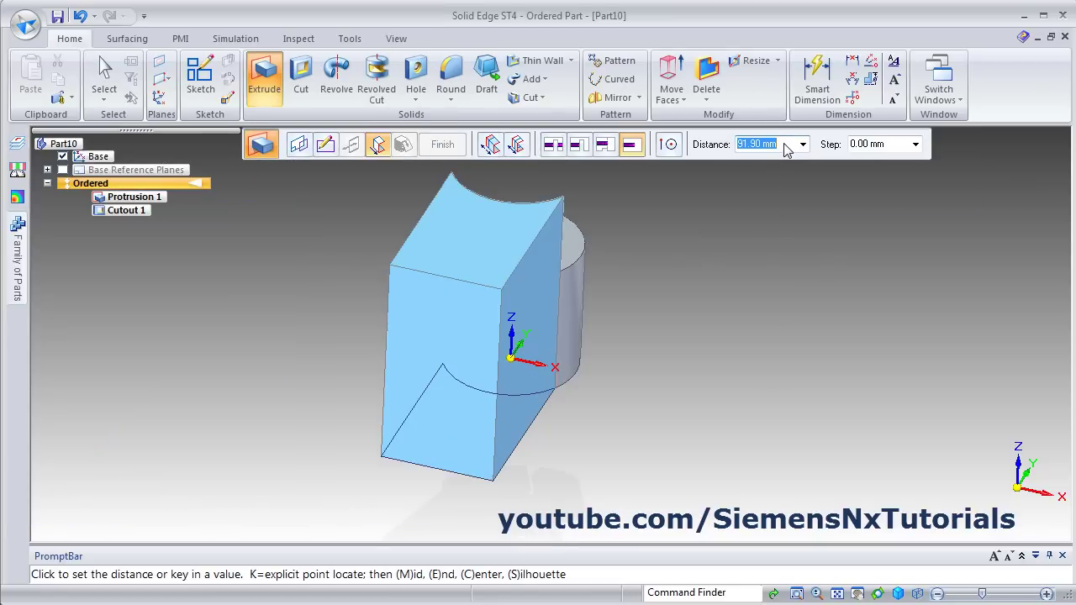
key("Tab")
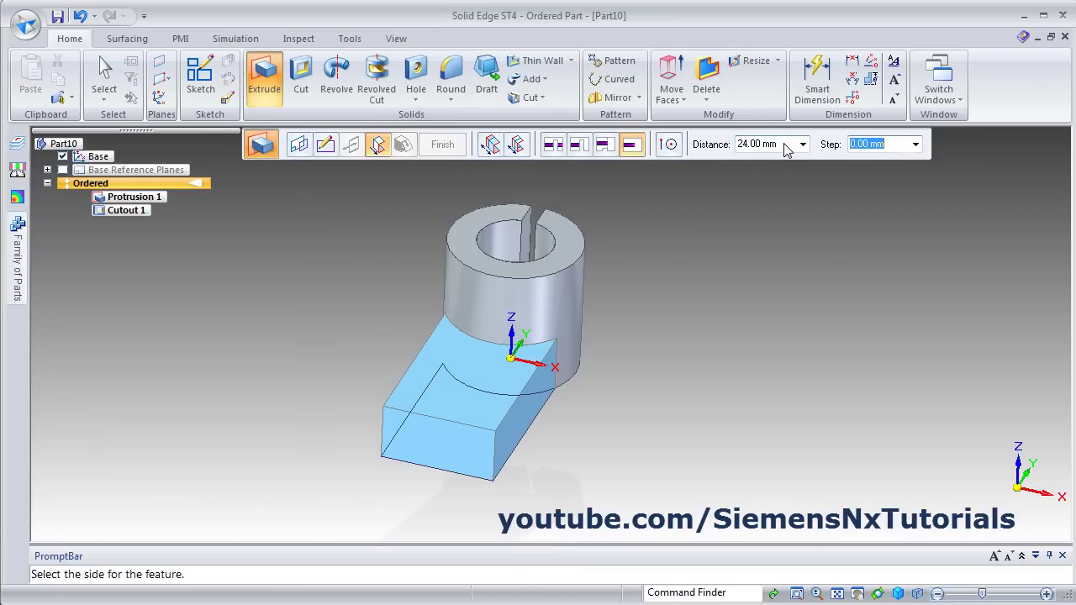
left_click(636, 311)
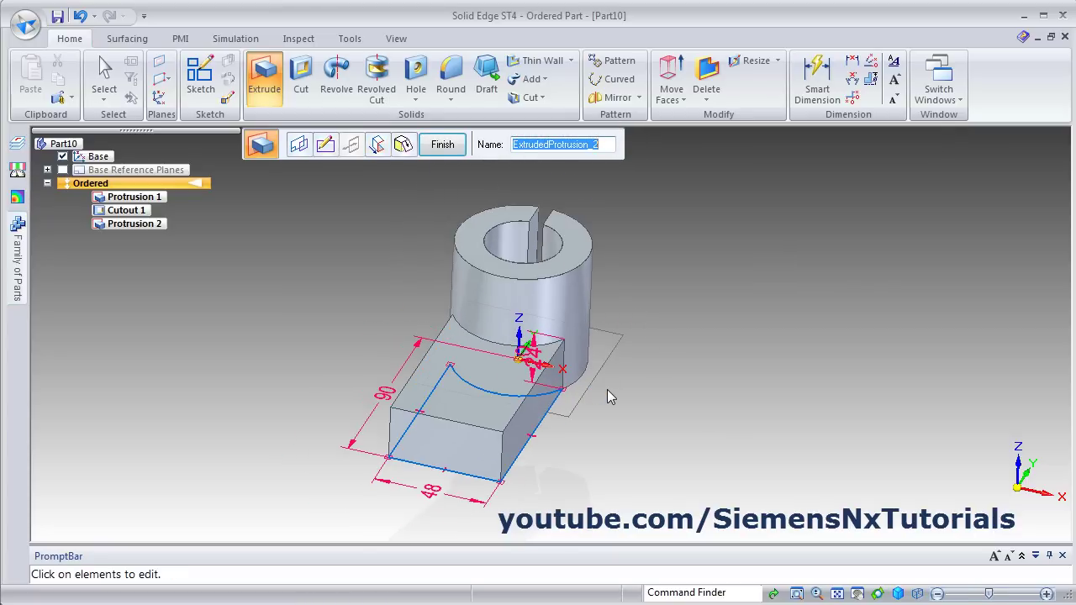
Step: Finish the base block as Protrusion 2, review the drawing, and start a Cut feature
left_click(440, 147)
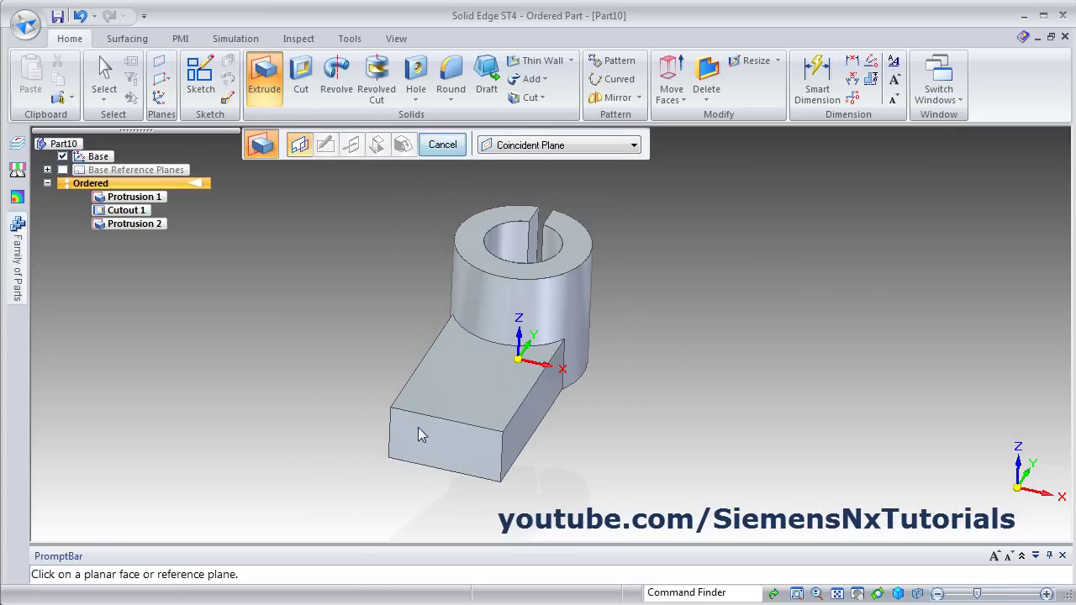
key("alt+Tab")
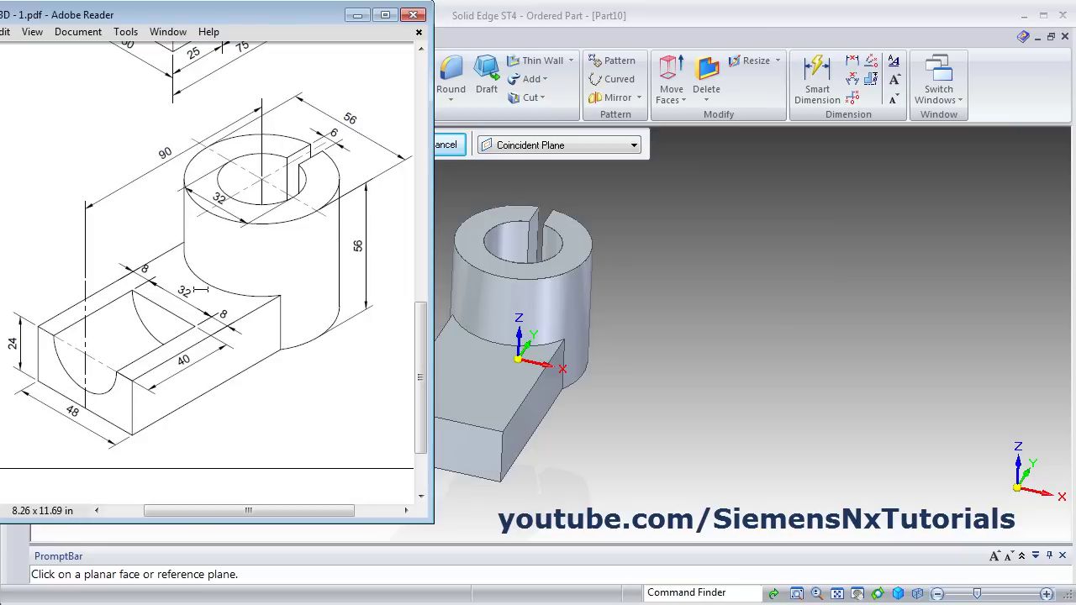
key("alt+Tab")
left_click(300, 84)
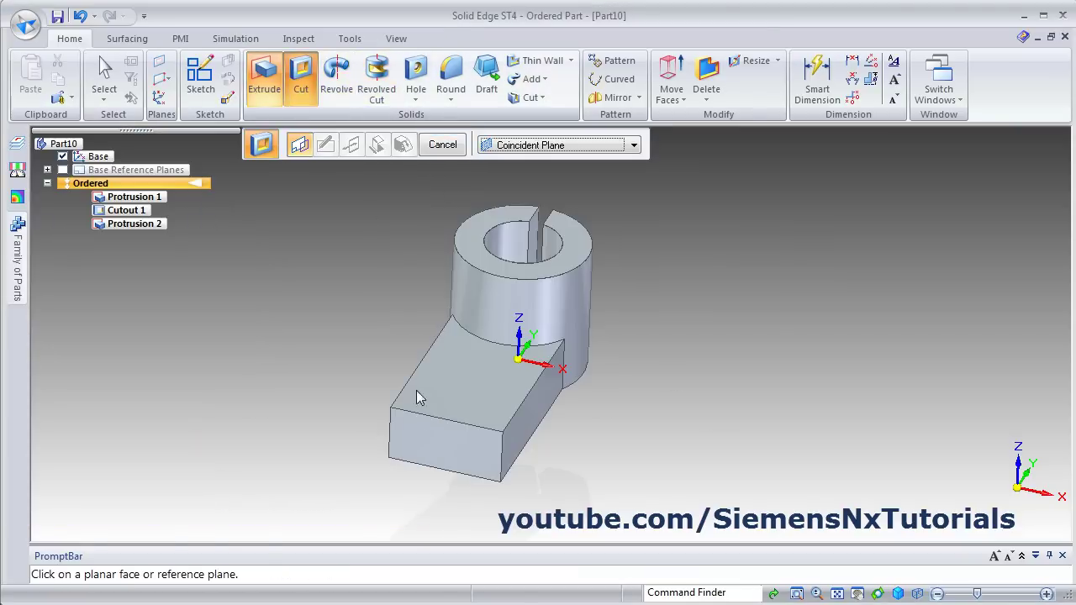
Step: Draw a circle on the block's front face, centred on its top edge midpoint
left_click(438, 444)
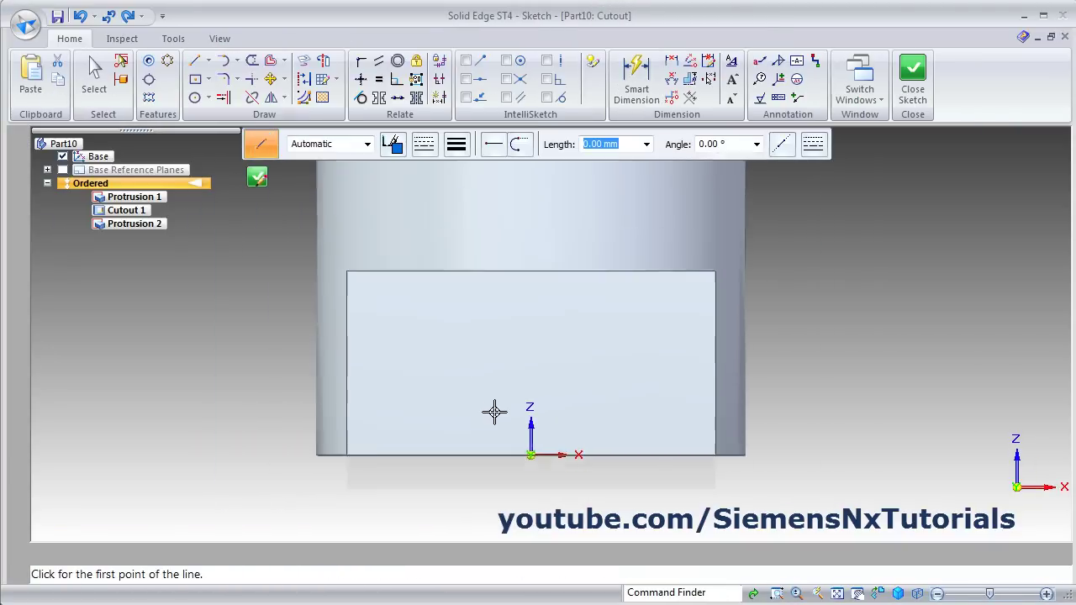
left_click(194, 97)
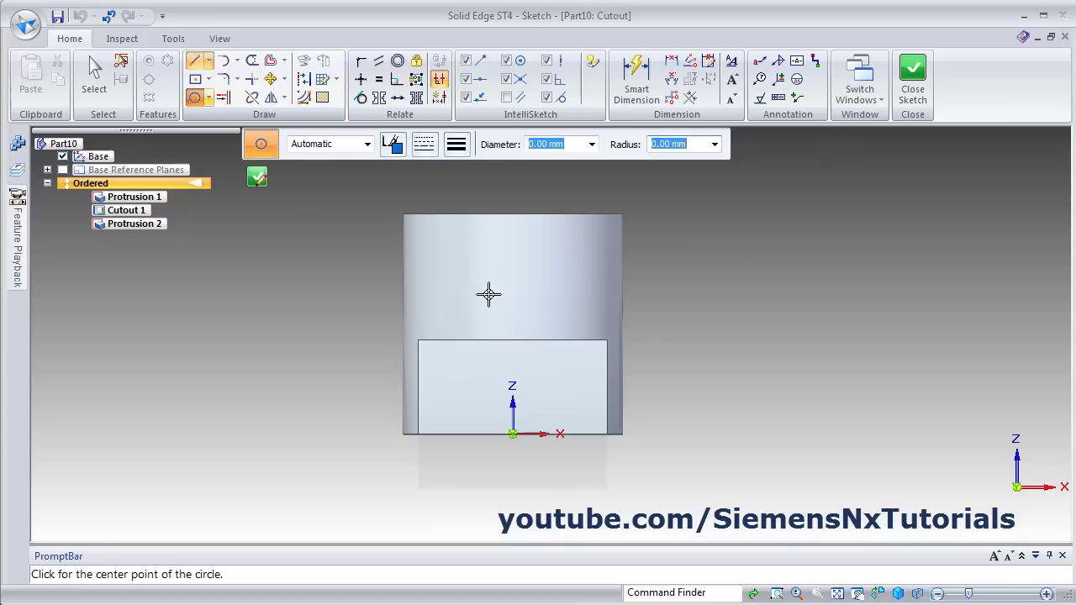
left_click(514, 340)
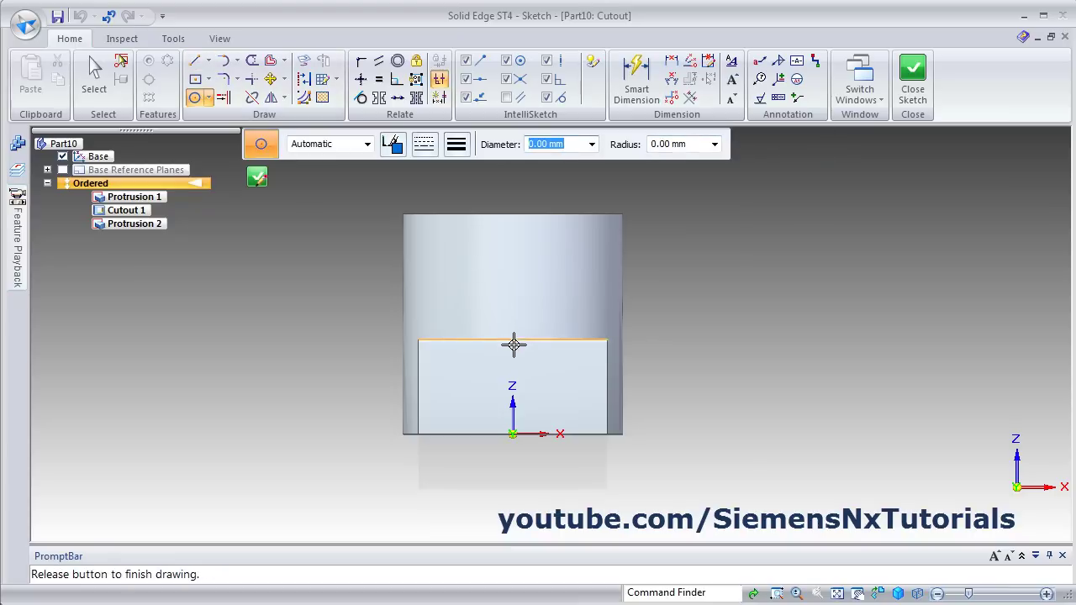
left_click(540, 384)
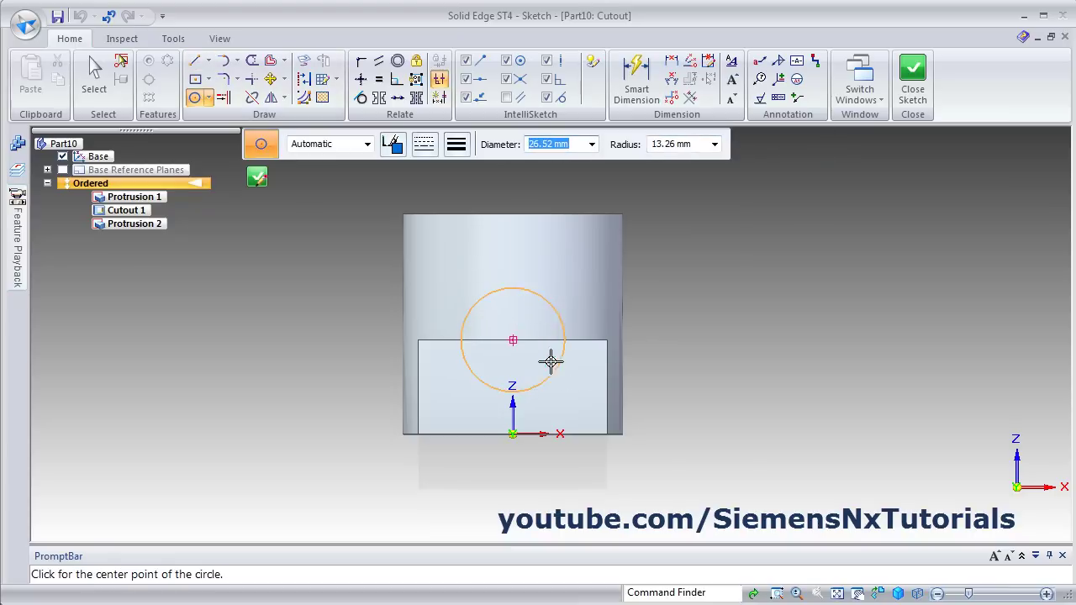
Step: Dimension the circle's diameter to 32 mm and close the channel sketch
key("d")
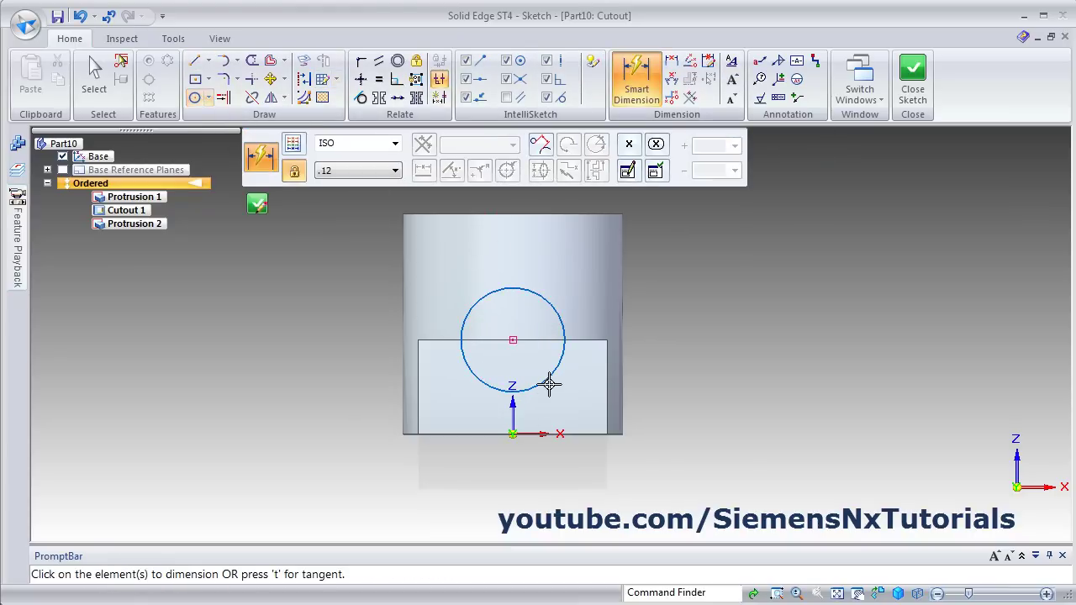
left_click(551, 378)
left_click(693, 454)
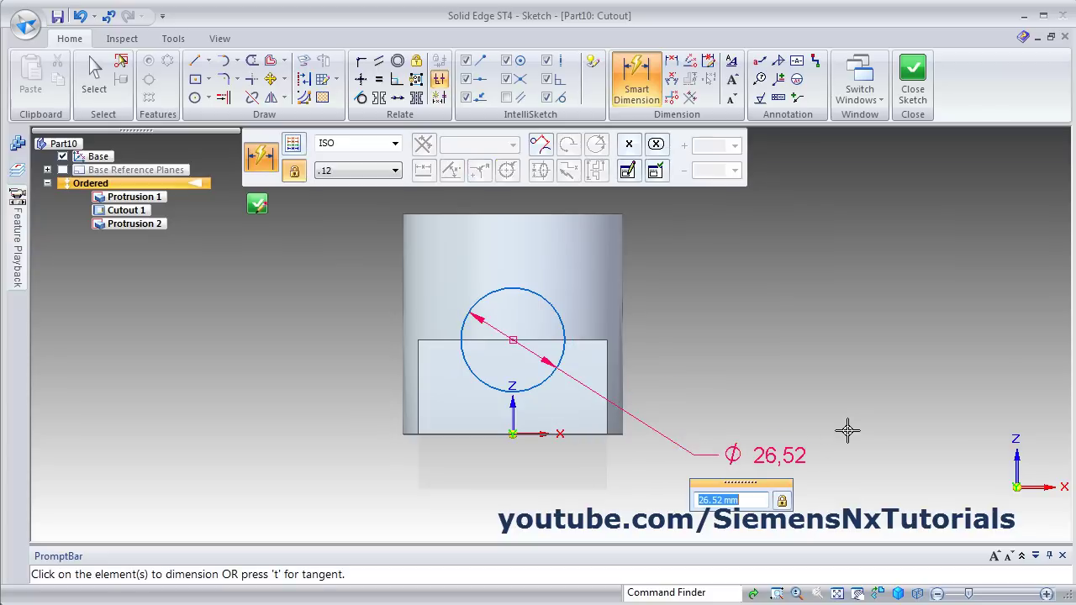
type("32")
key("Return")
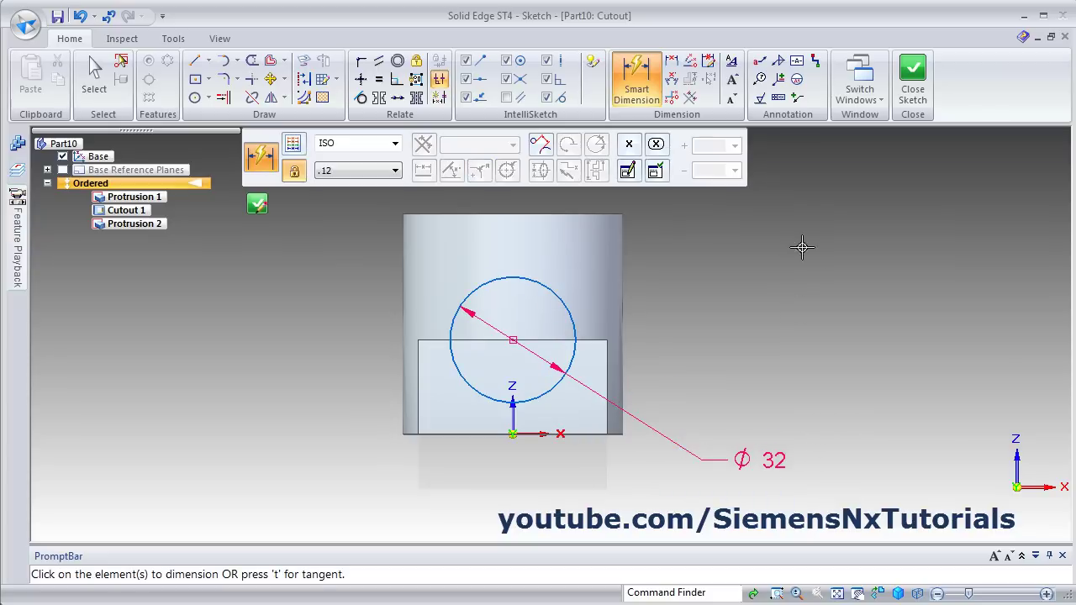
left_click(912, 84)
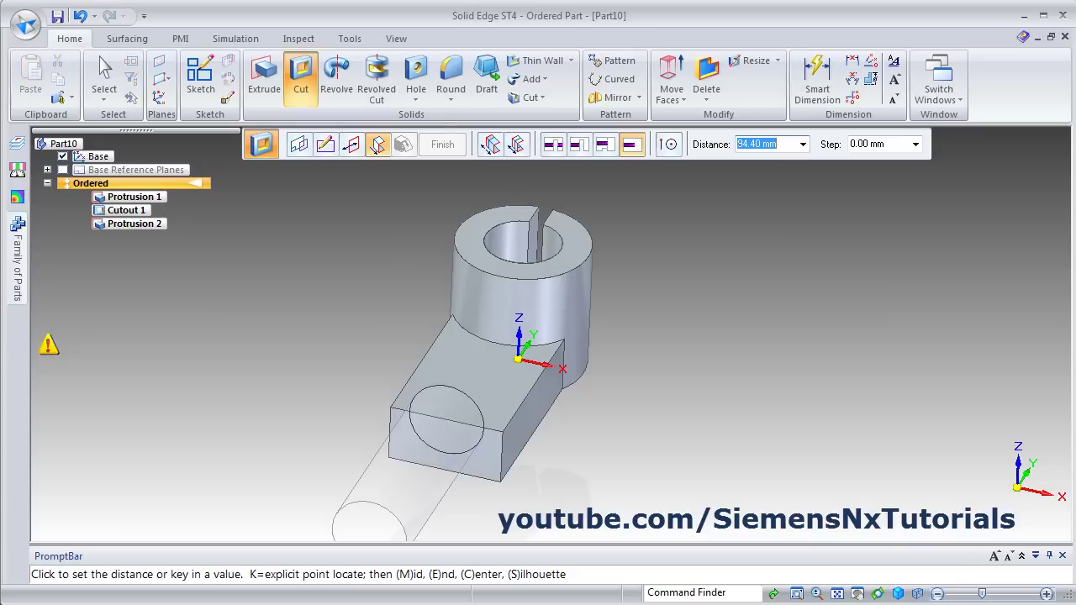
Step: Cut the Ø32 channel 40 mm deep into the base block and finish the cutout
key("alt+Tab")
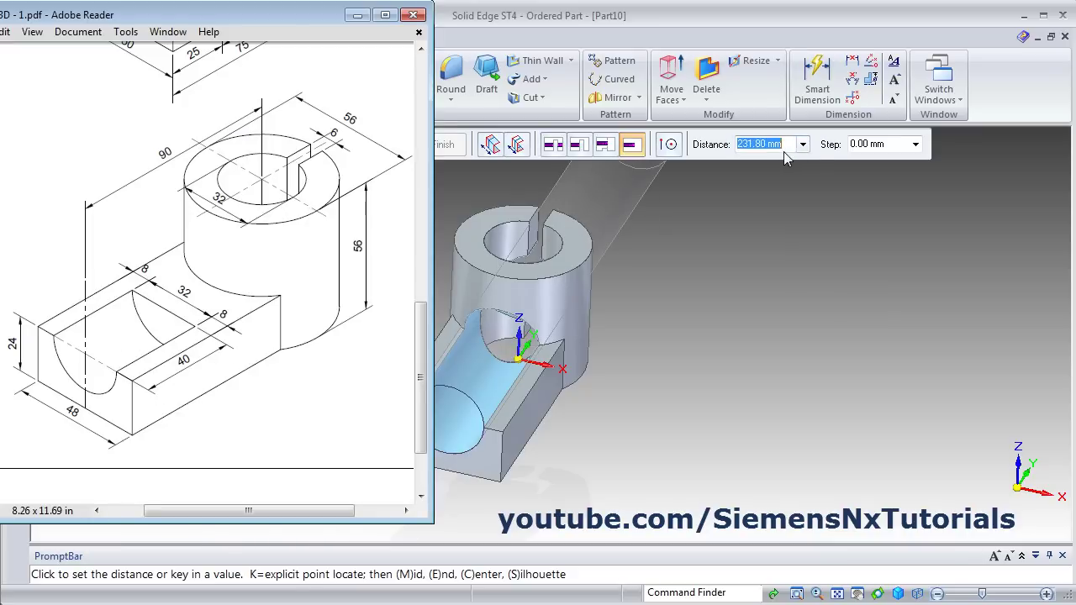
left_click(783, 148)
type("40")
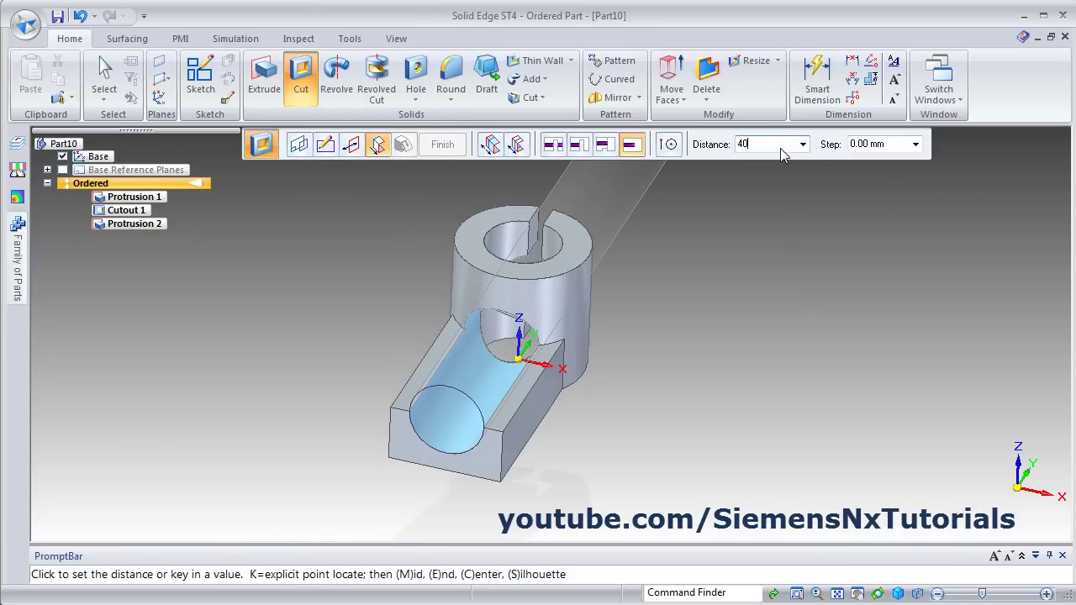
key("Tab")
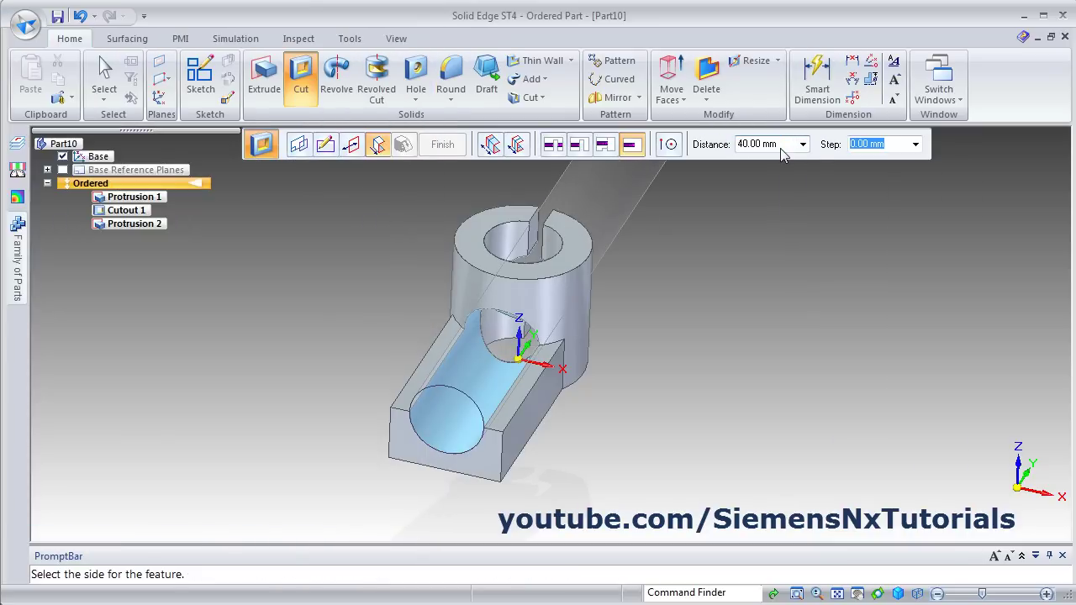
left_click(644, 382)
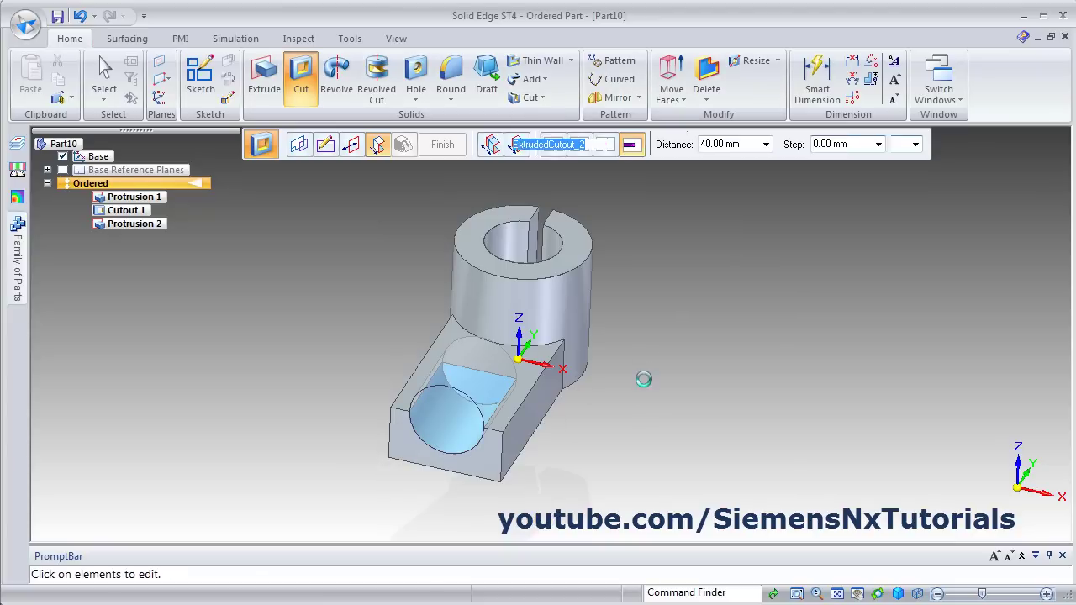
left_click(442, 144)
left_click(442, 144)
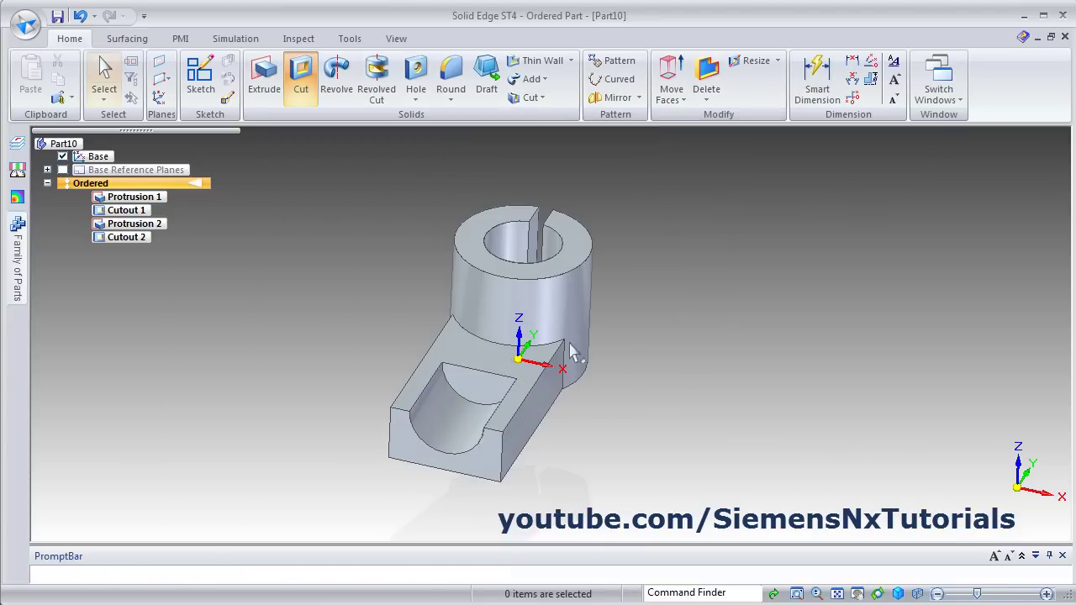
Step: Switch the model to the isometric view
left_click(898, 593)
left_click(947, 528)
left_click(947, 528)
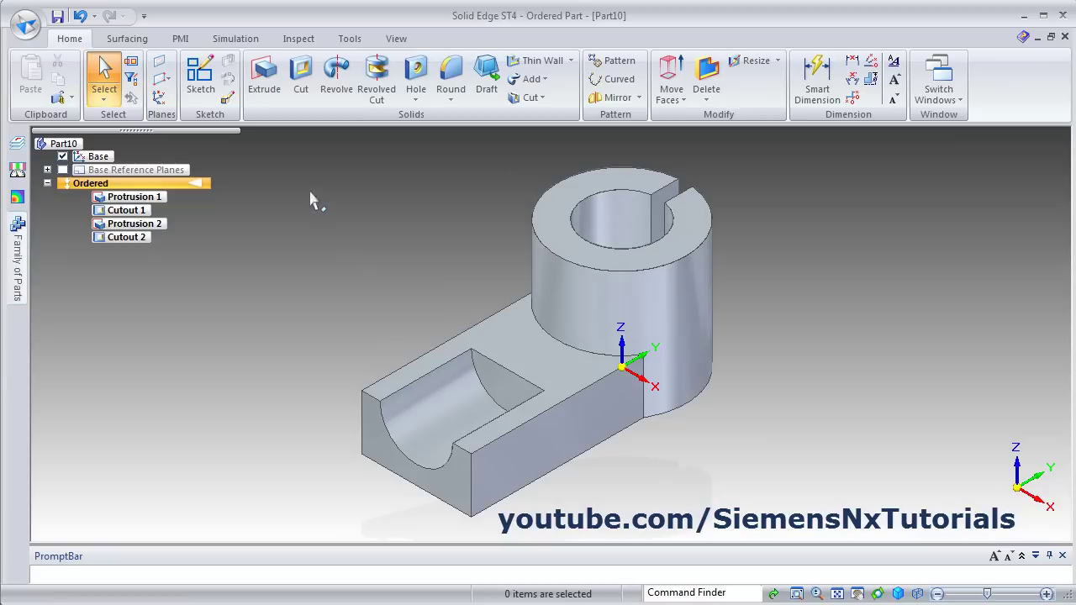
Step: Bring up the Arrange Windows settings from the View tab
left_click(395, 40)
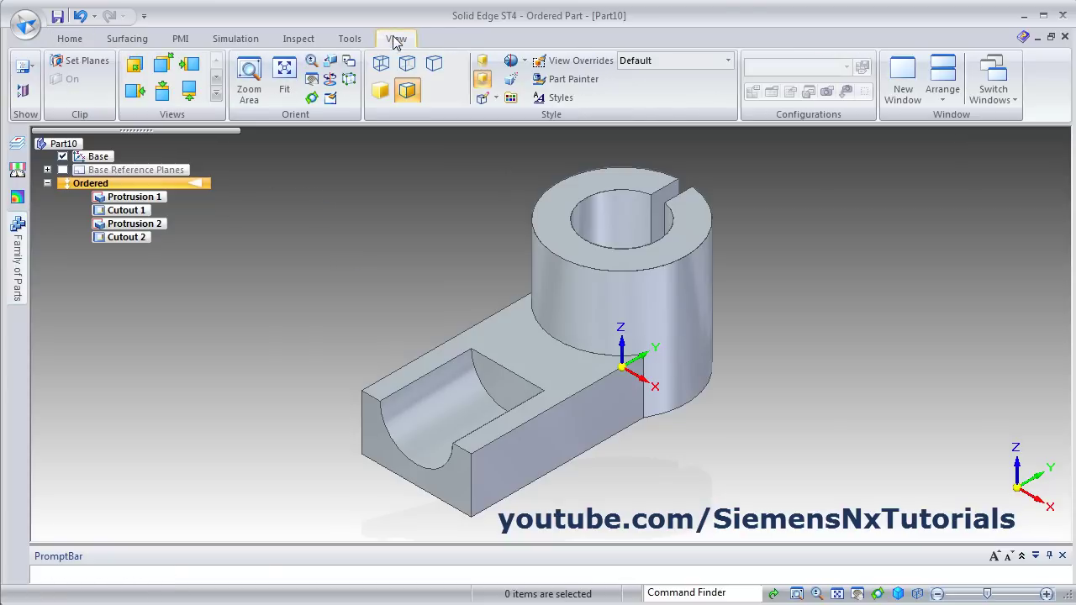
left_click(942, 85)
left_click(886, 133)
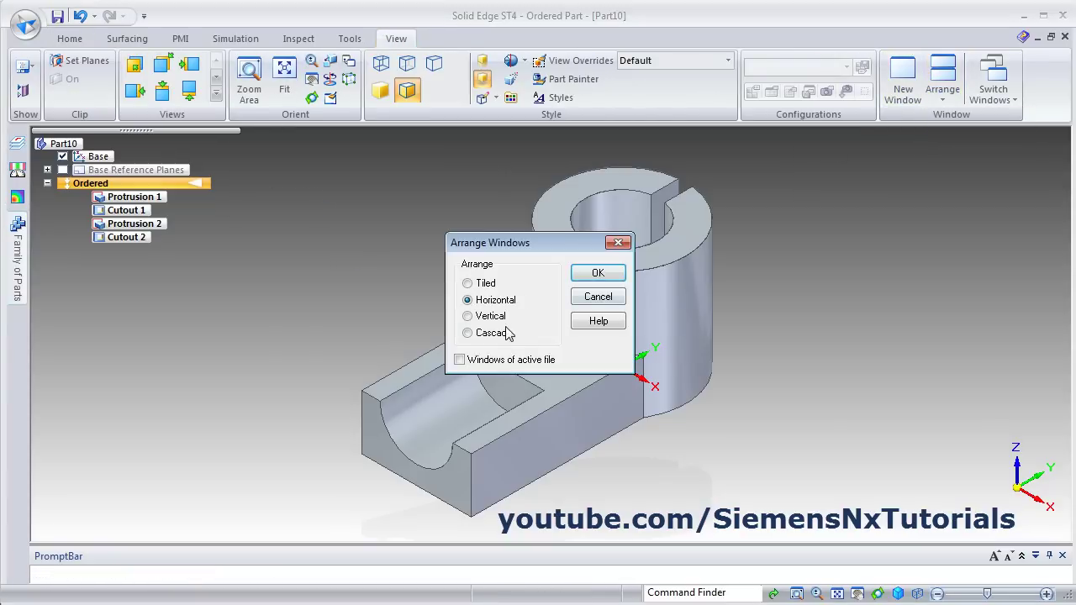